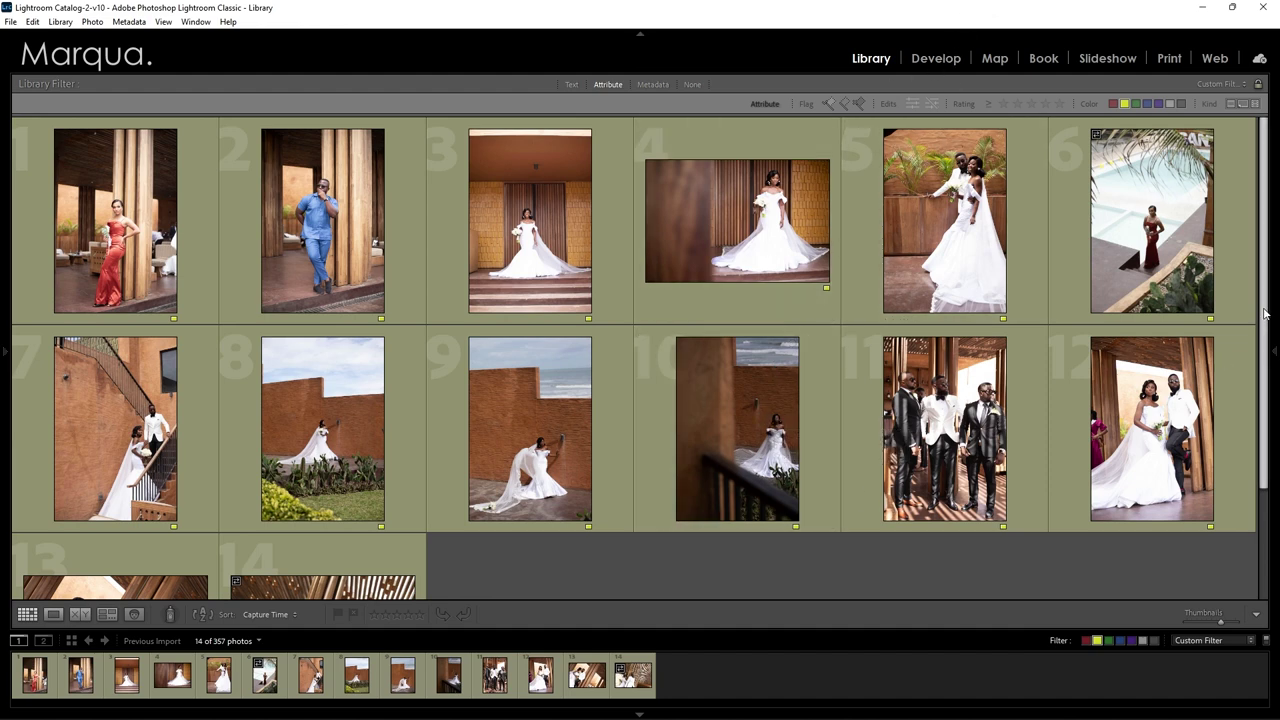
- Open the first photo, the woman in the red dress, for editing in the Develop module
scroll(1260, 326, "down", 2)
scroll(1260, 326, "up", 2)
mouse_move(795, 278)
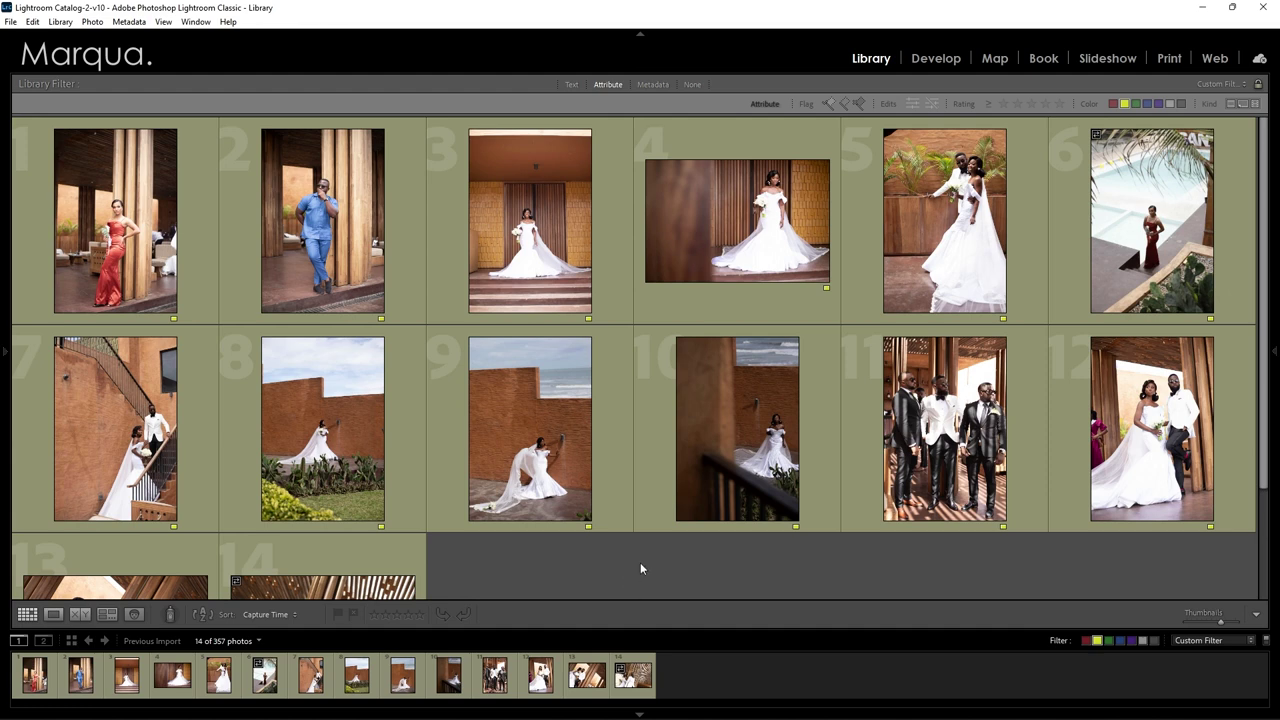
left_click(930, 60)
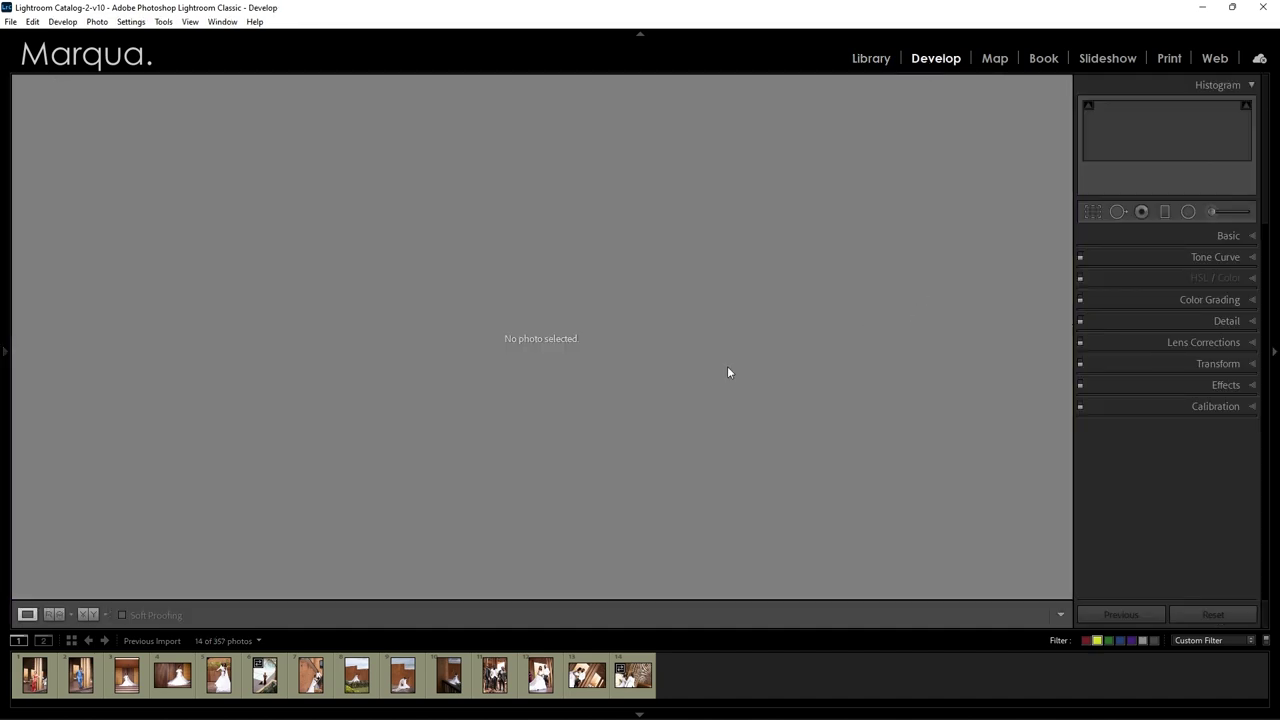
left_click(33, 680)
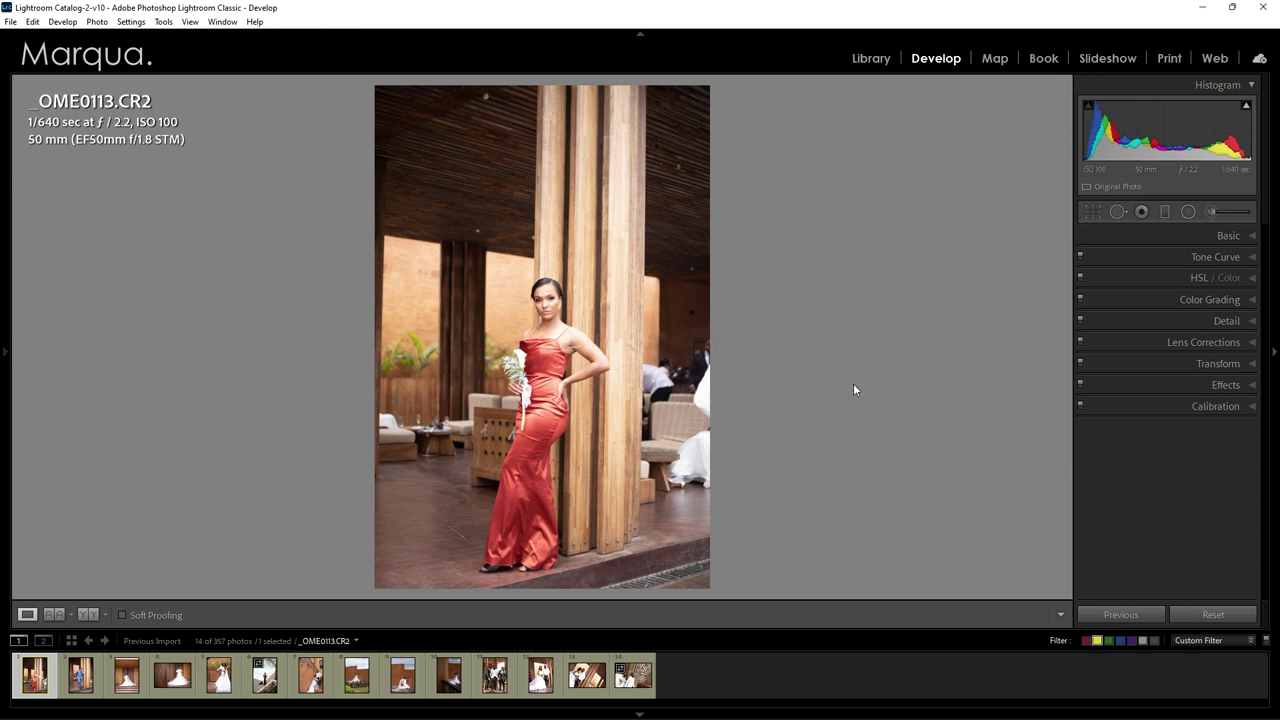
- Crop the photo tighter around the woman in its original aspect ratio and straighten it to an angle of -1.04
left_click(1092, 211)
left_click_drag(707, 248, 754, 171)
left_click_drag(702, 317, 612, 310)
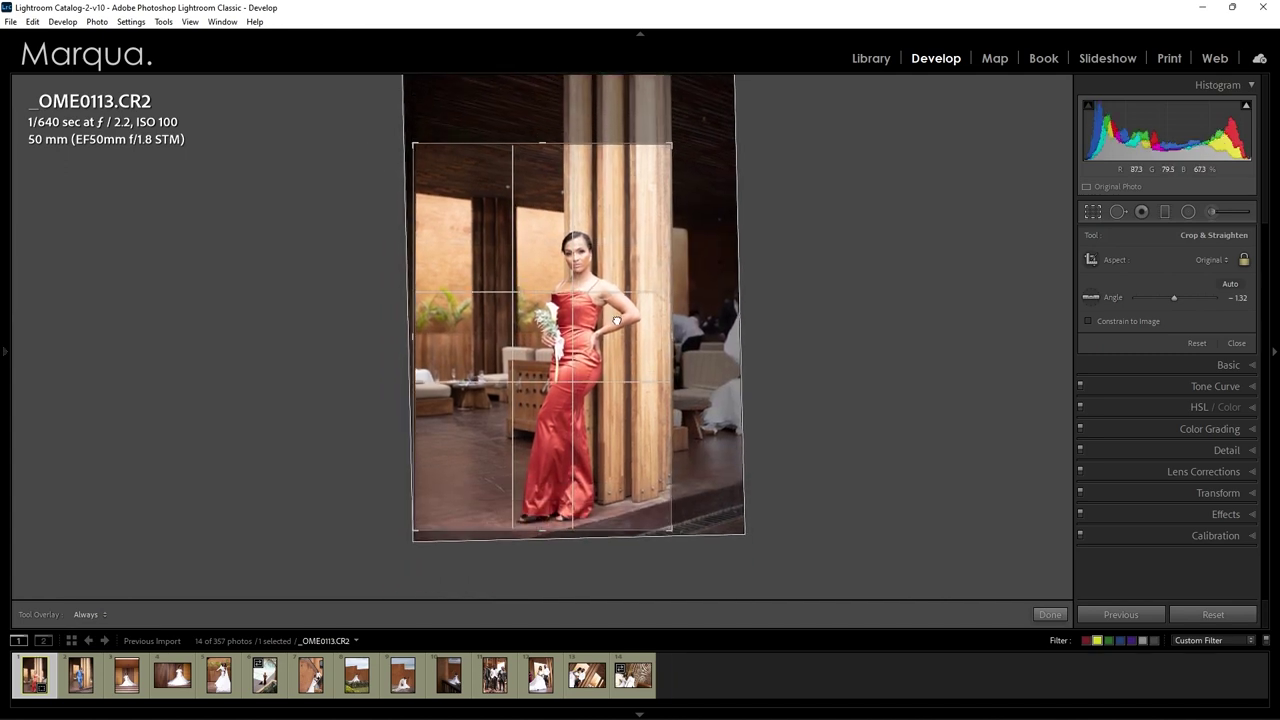
left_click_drag(704, 262, 705, 264)
left_click_drag(588, 305, 597, 309)
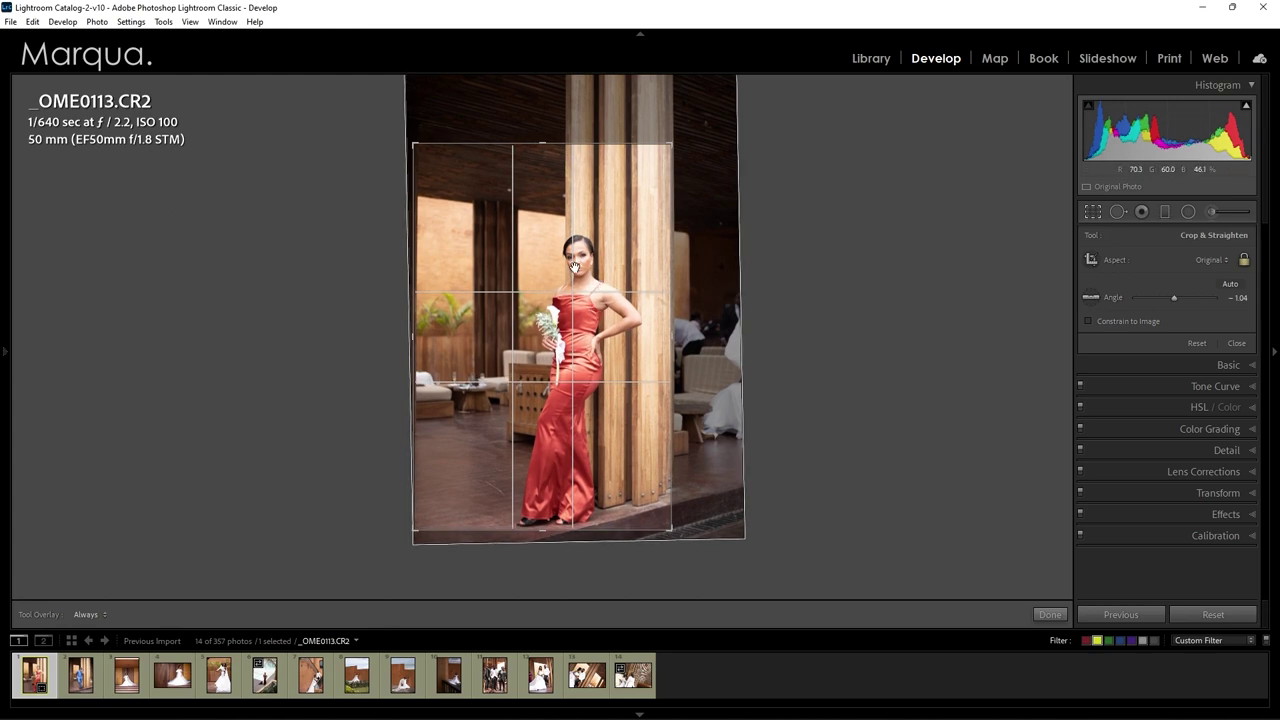
left_click(1048, 614)
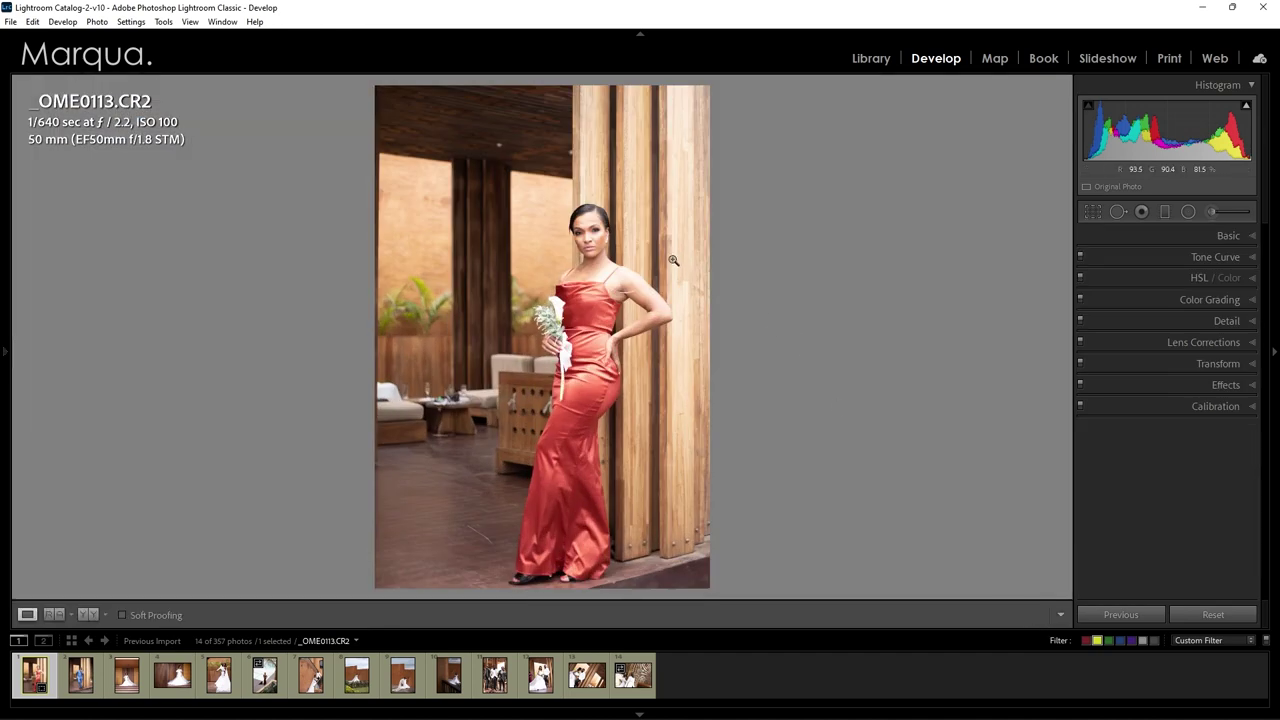
left_click(634, 288)
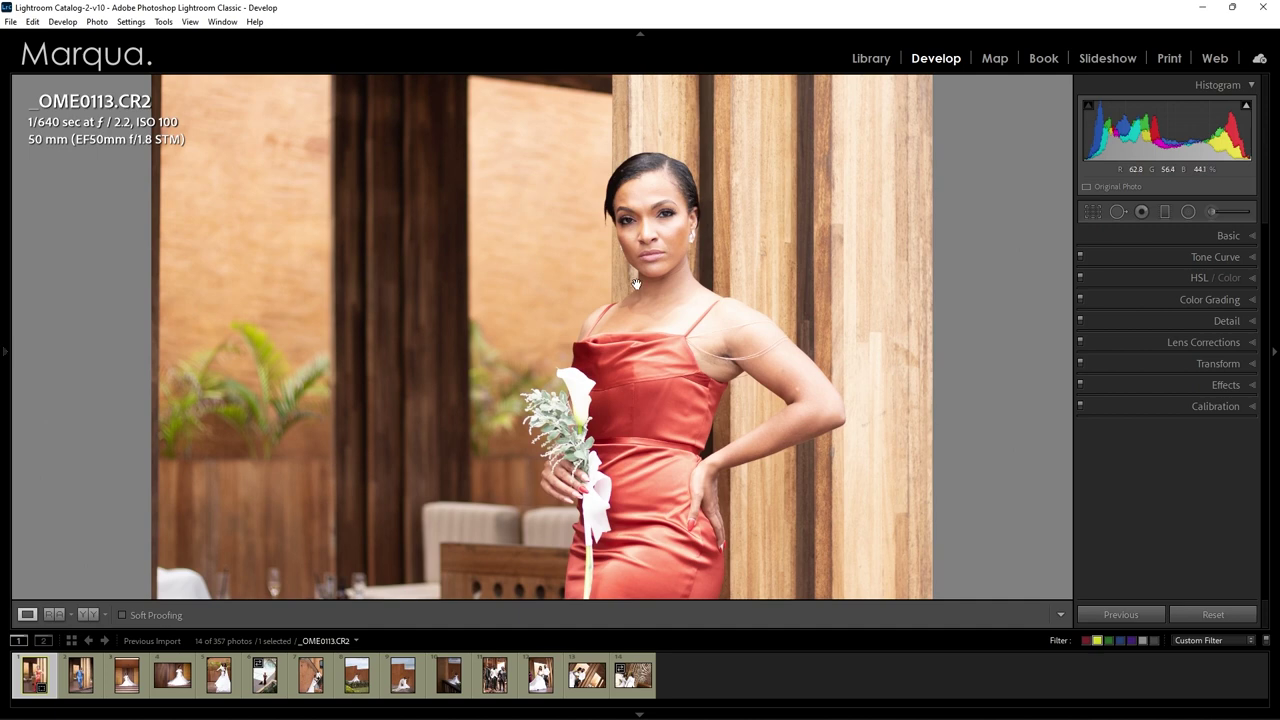
left_click_drag(636, 285, 530, 240)
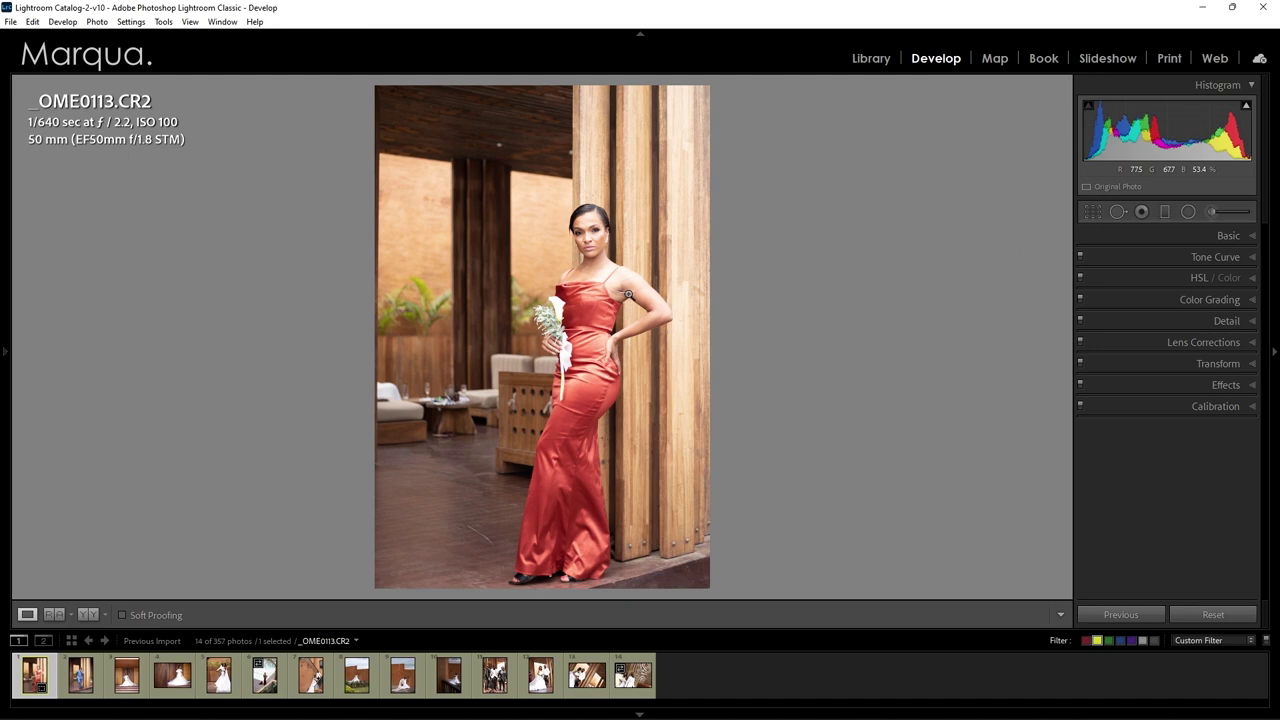
- Open the profile browser from the Basic adjustments, look through its profiles and collapse the Modern group
left_click(1180, 238)
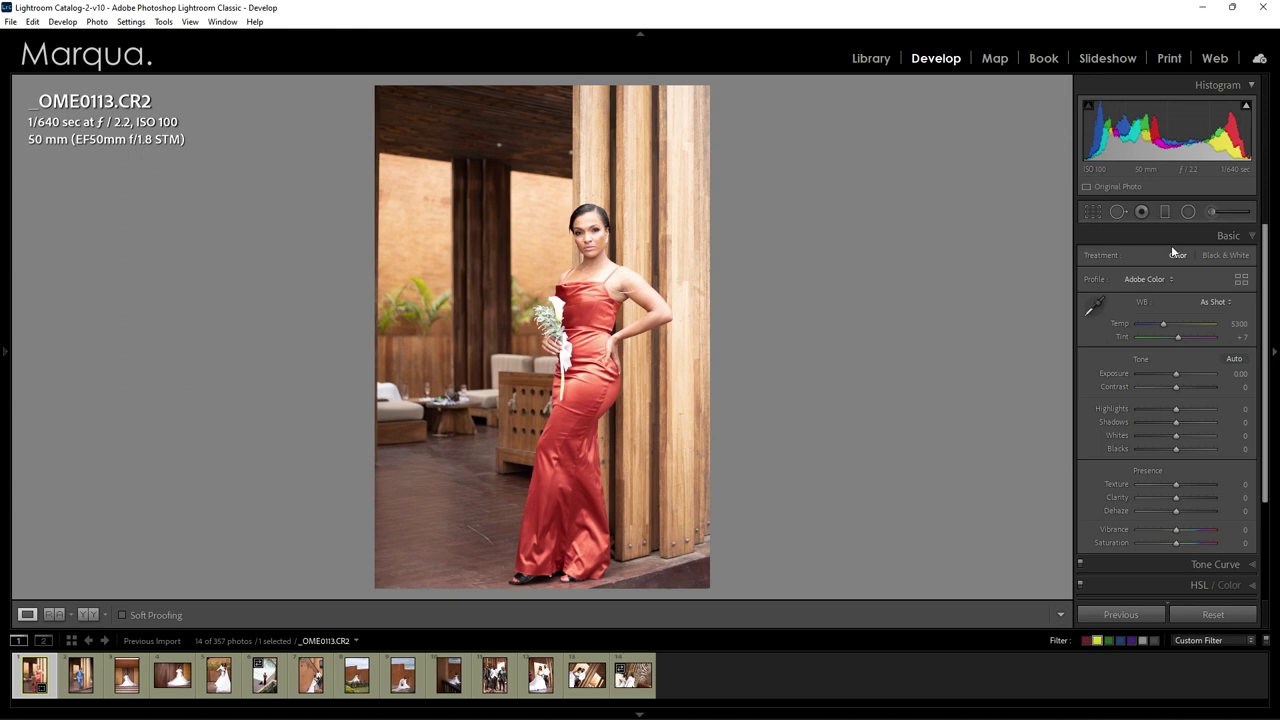
left_click(1174, 235)
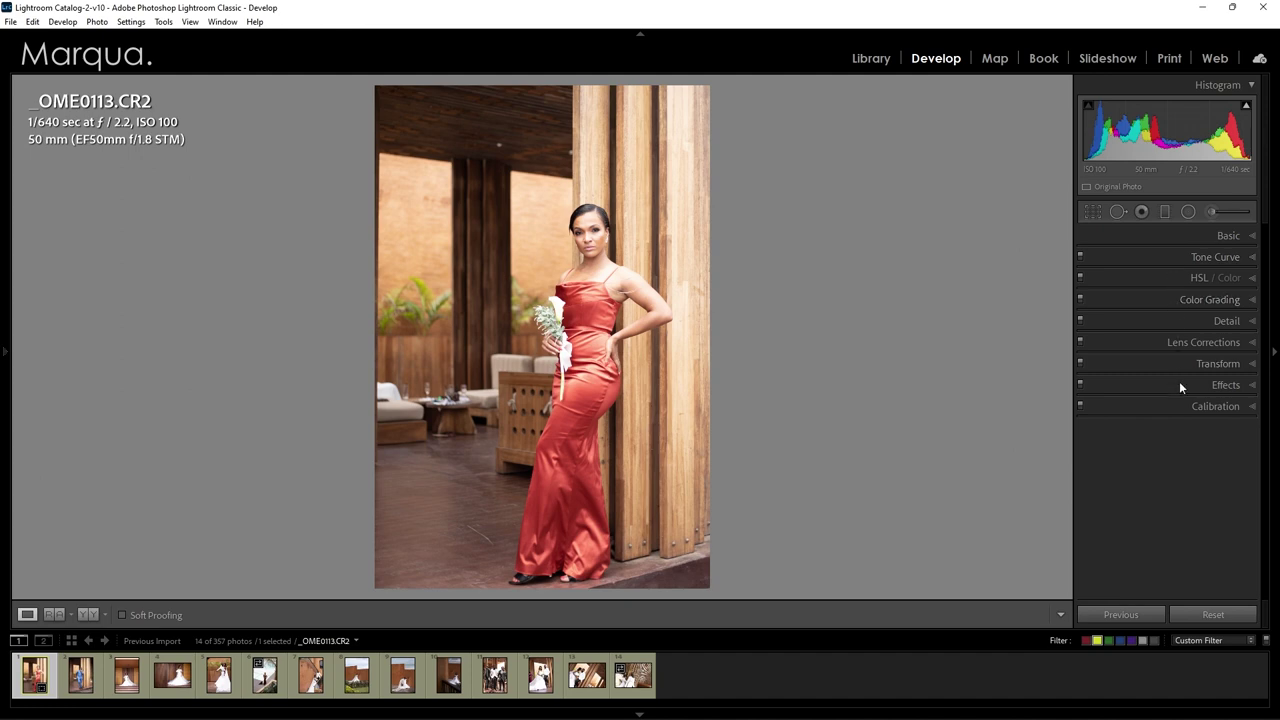
left_click(1180, 236)
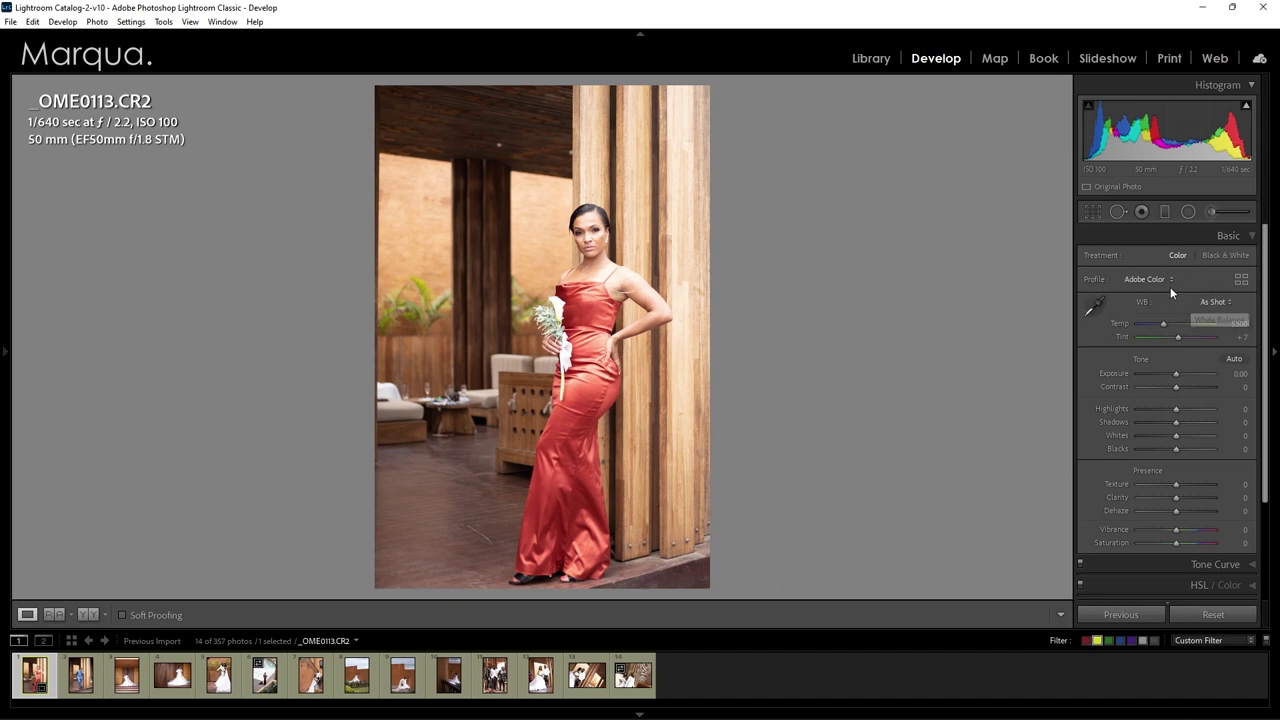
left_click(1241, 280)
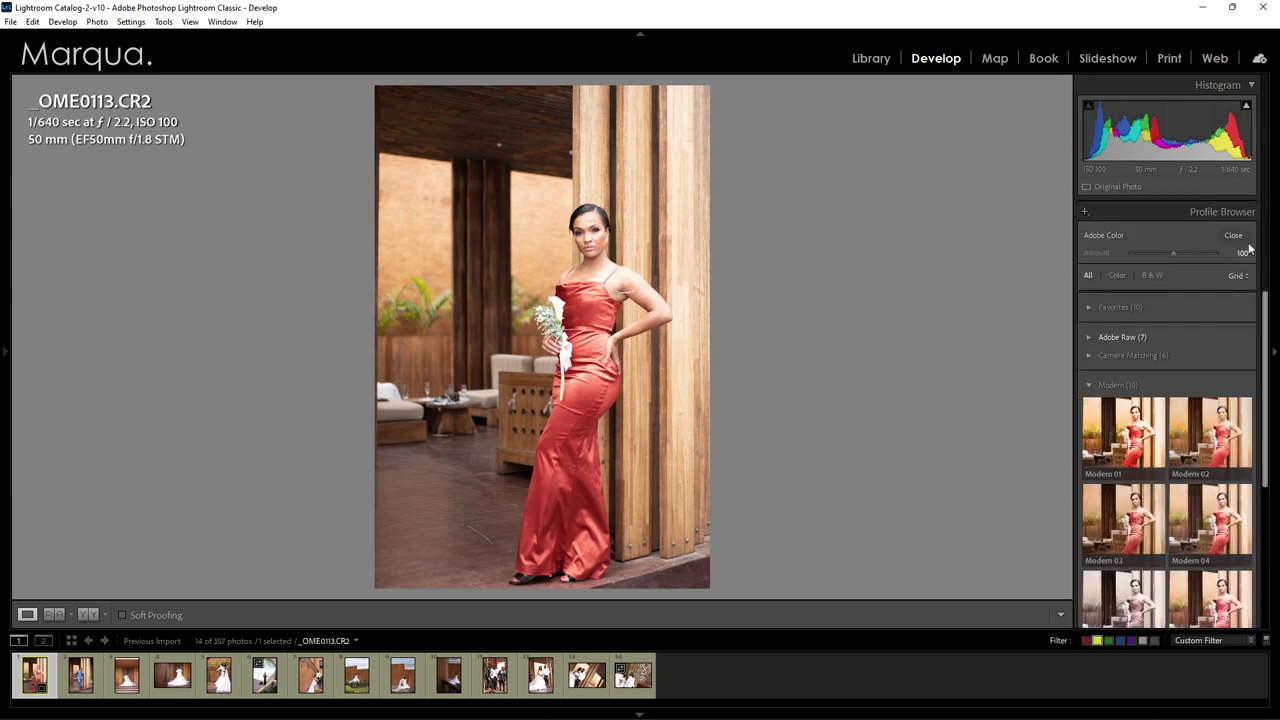
left_click(1236, 236)
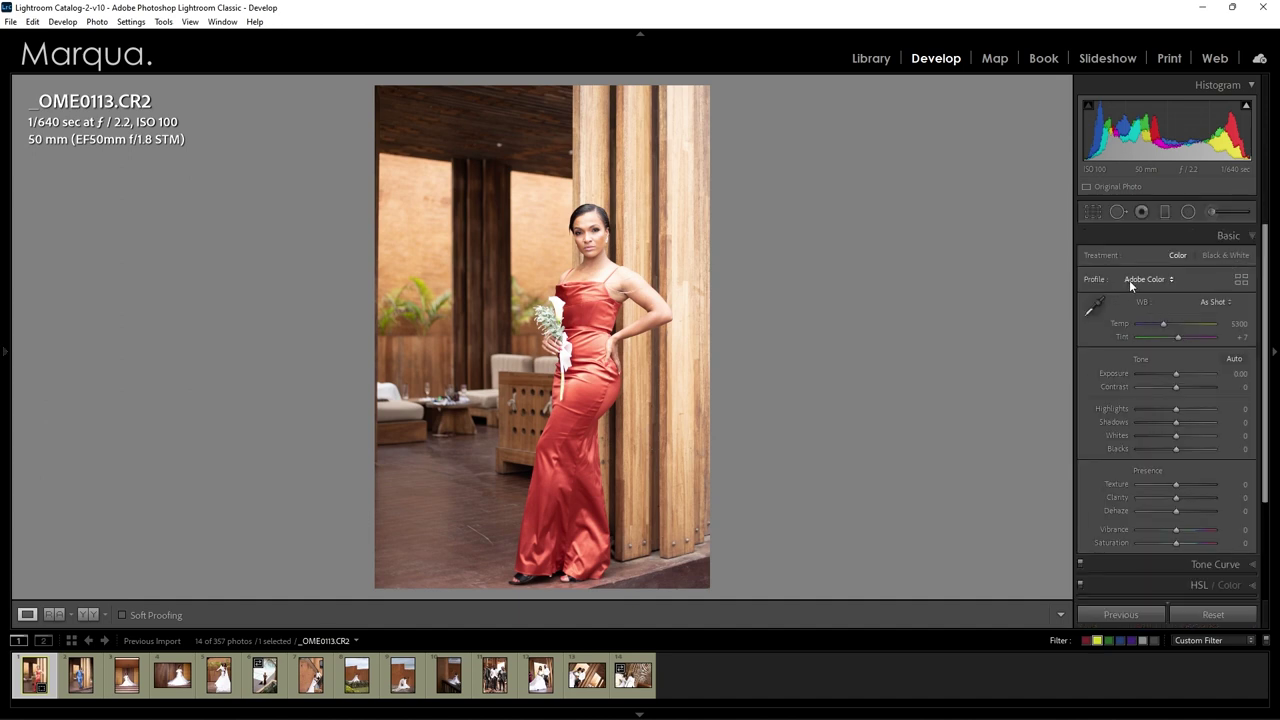
left_click(1241, 281)
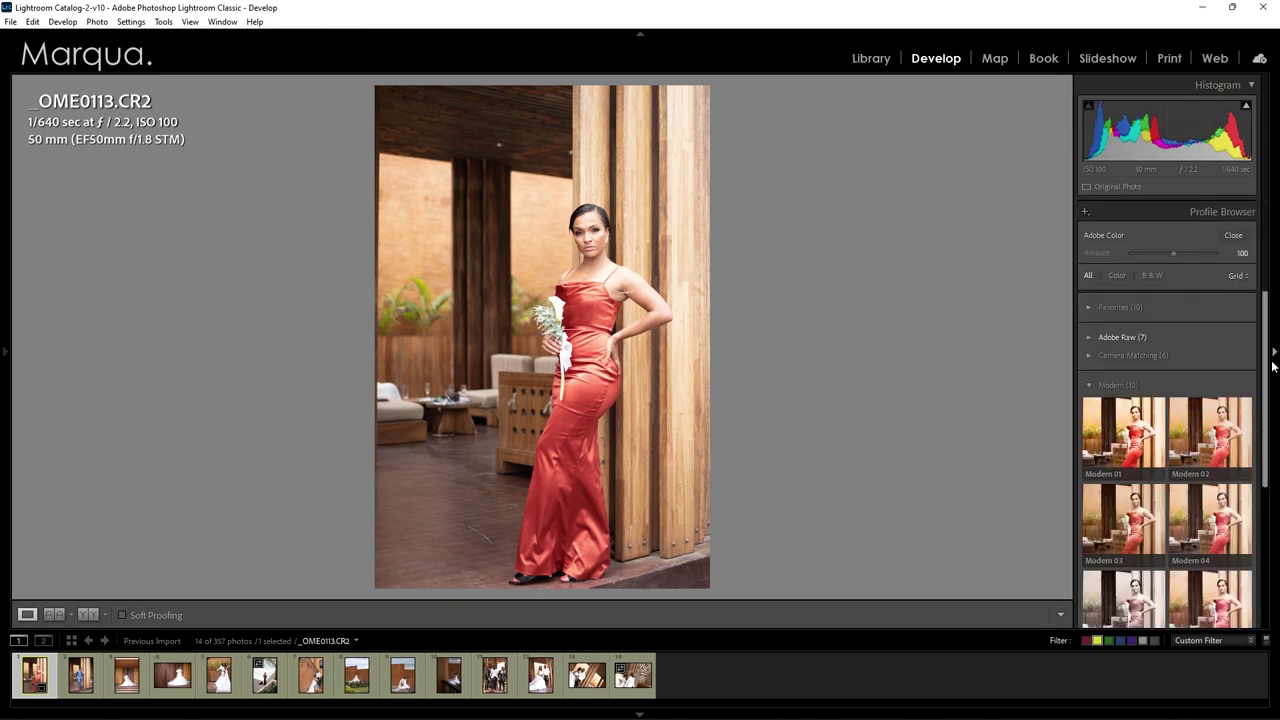
scroll(1265, 372, "down", 3)
scroll(1268, 371, "up", 3)
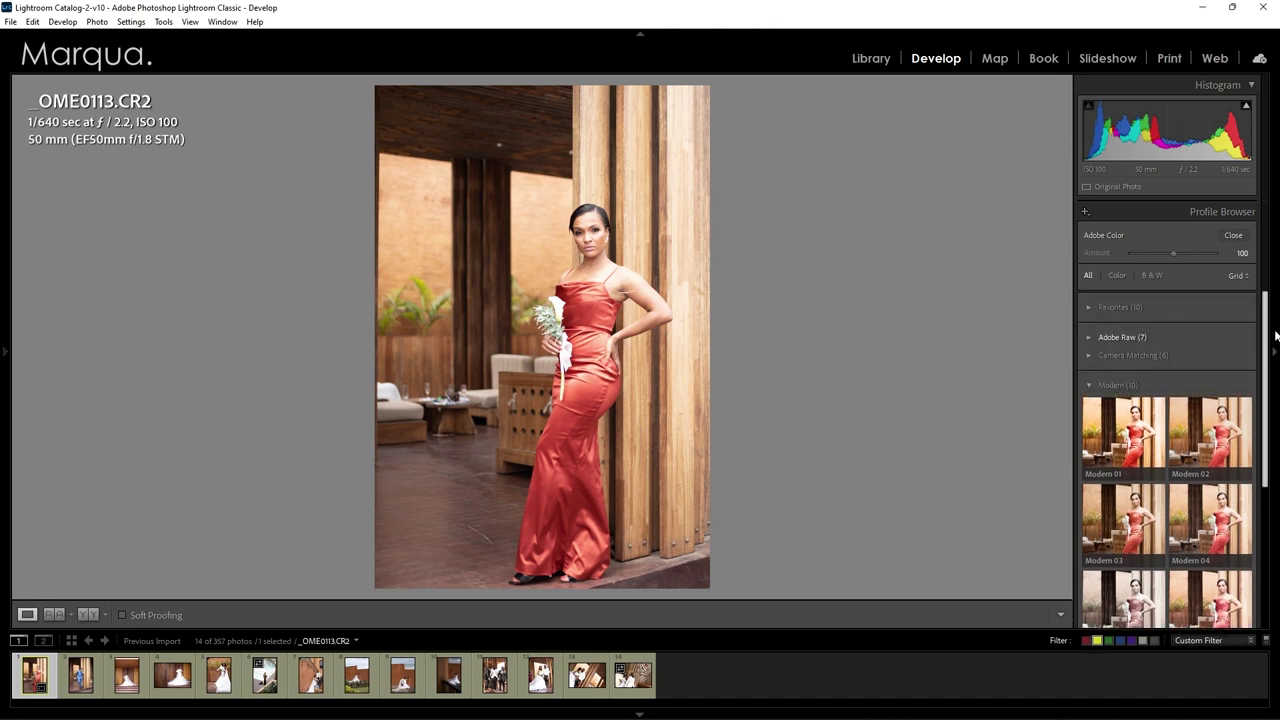
left_click(1089, 387)
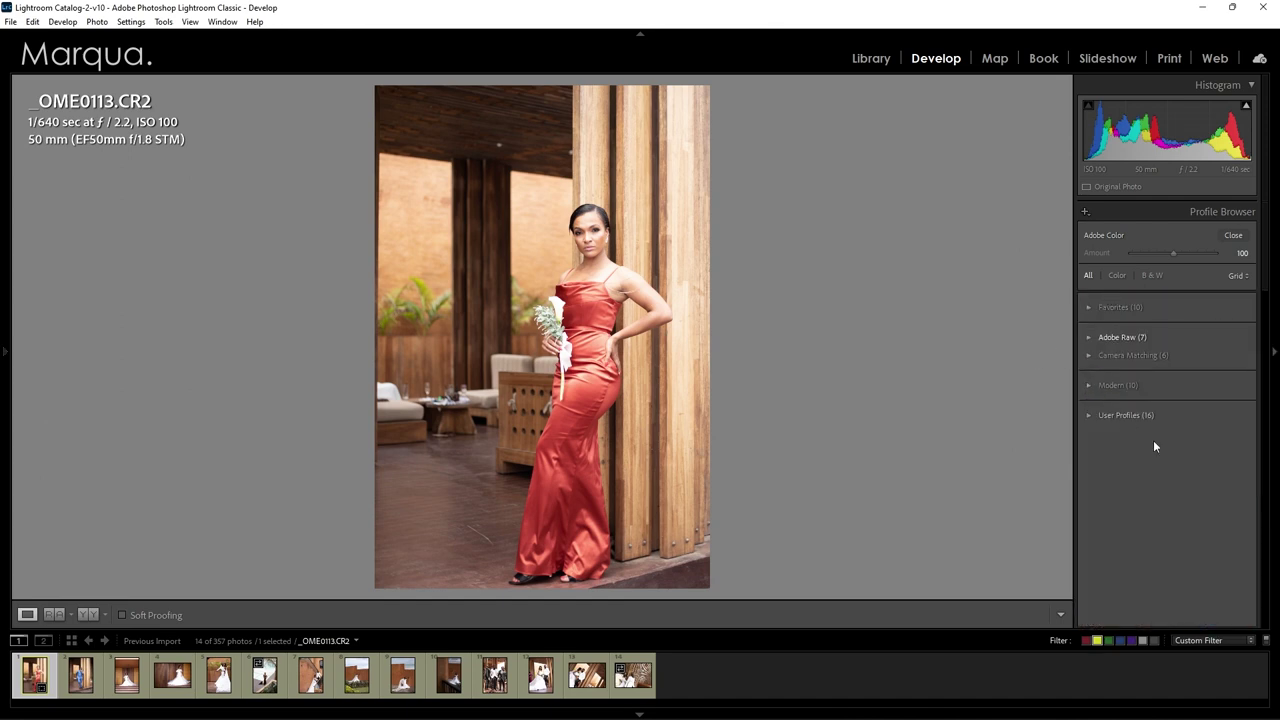
- Review which profile groups are enabled in Manage Profiles and leave without saving
left_click(1085, 212)
left_click(1128, 249)
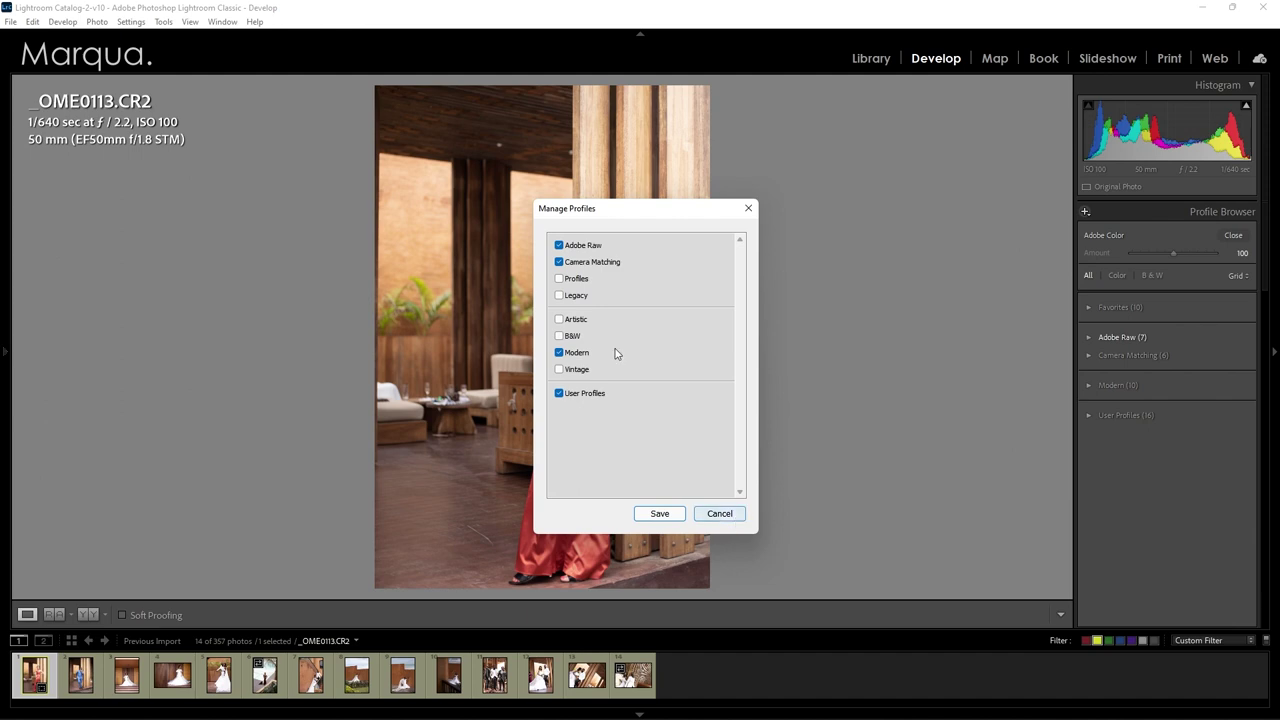
left_click(719, 513)
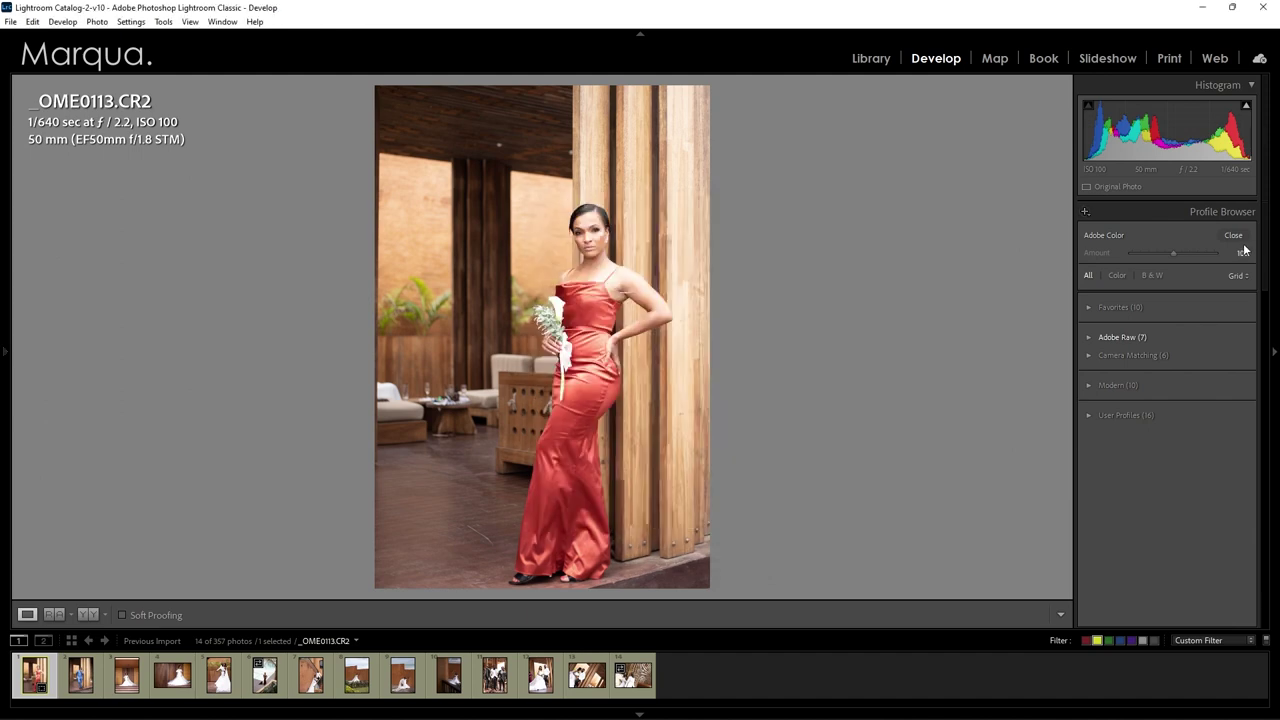
- Preview the Modern profiles, apply Modern 03 to the photo and set its amount to 44
left_click(1105, 386)
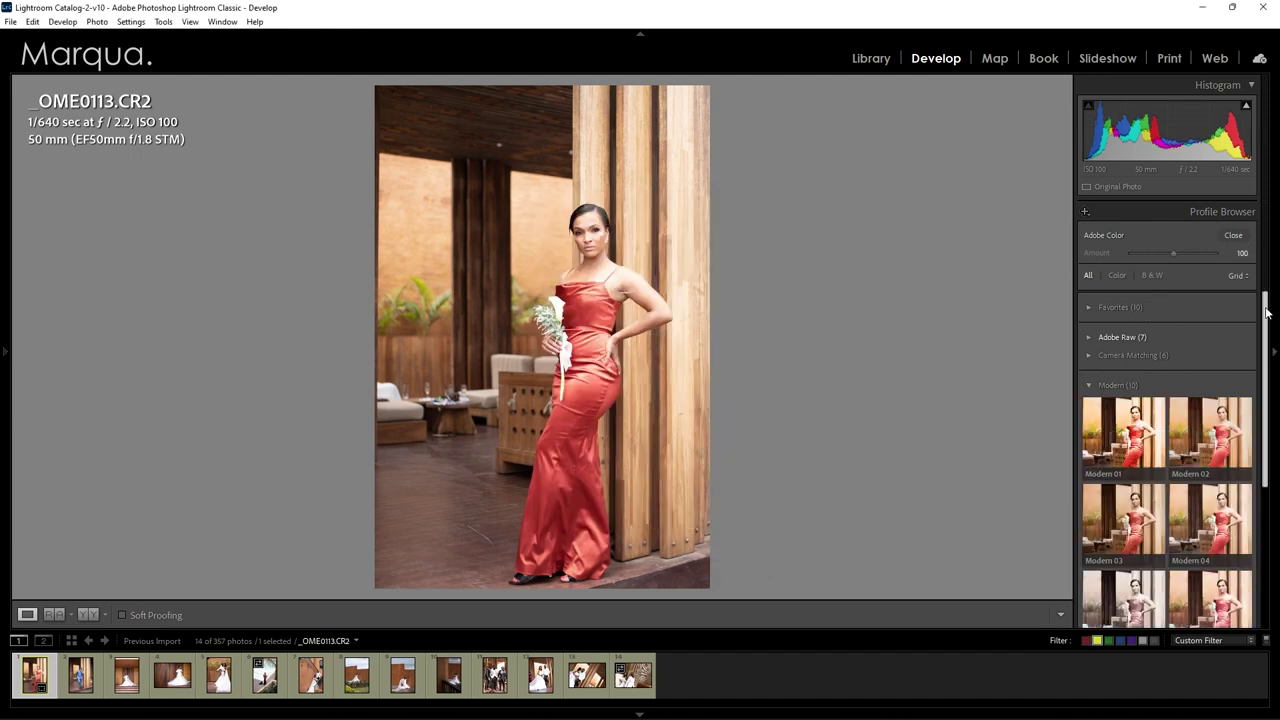
left_click_drag(1265, 323, 1265, 373)
scroll(1265, 373, "down", 1)
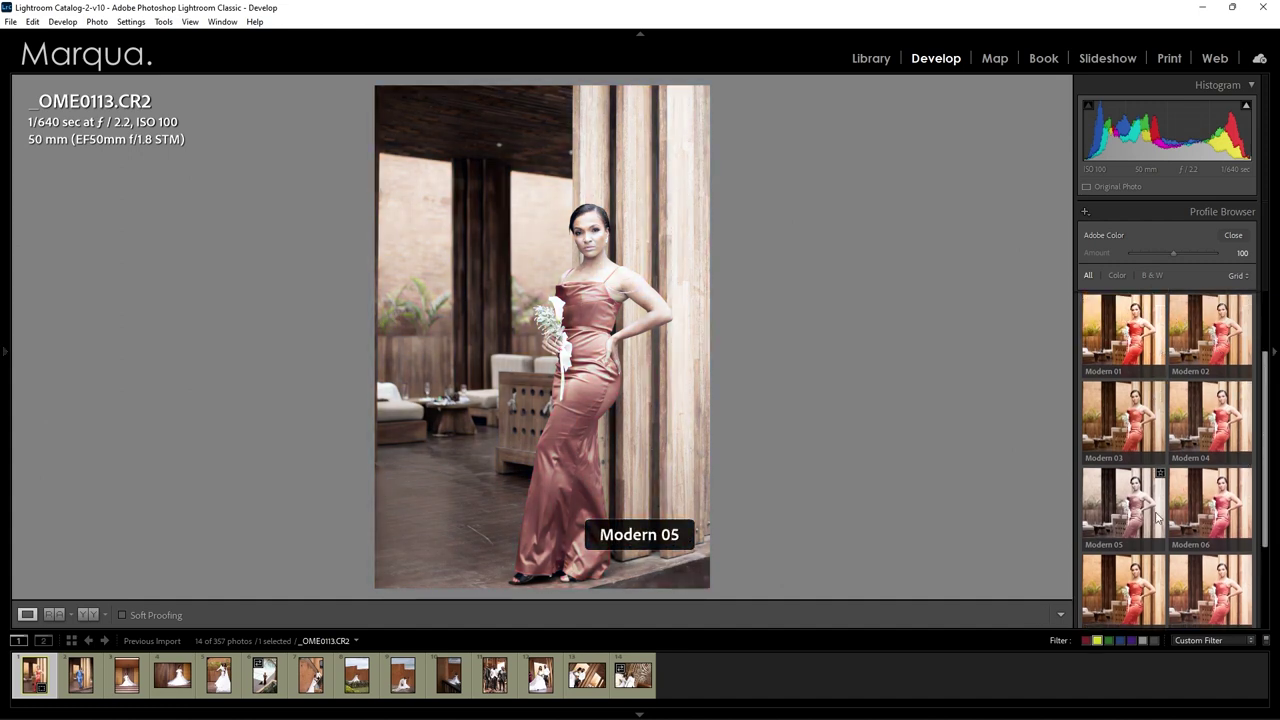
scroll(1265, 575, "down", 2)
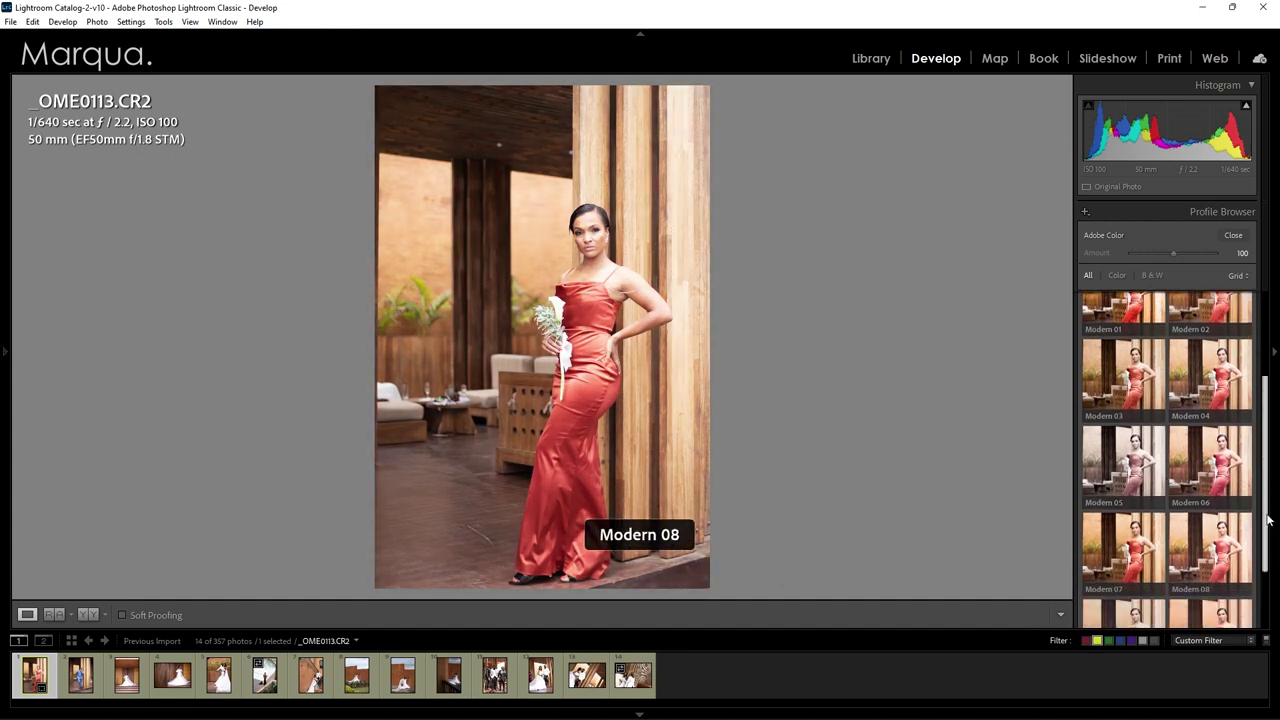
scroll(1265, 575, "up", 1)
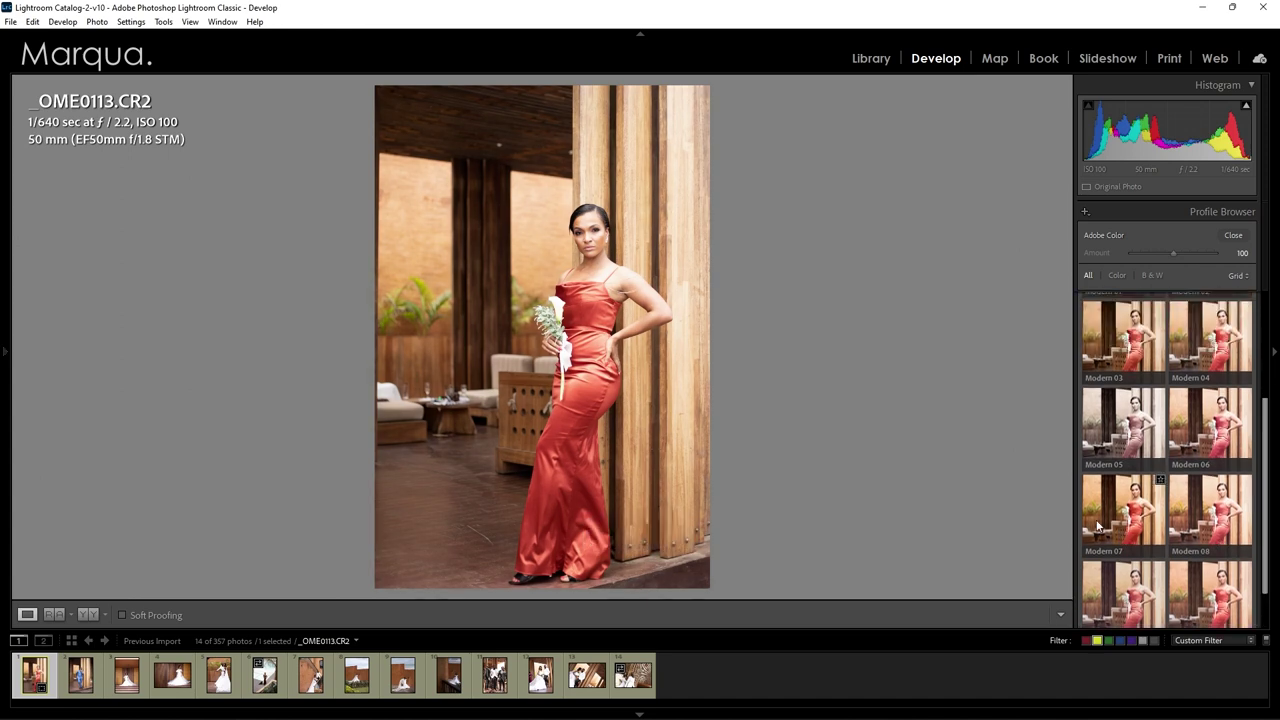
left_click(1118, 362)
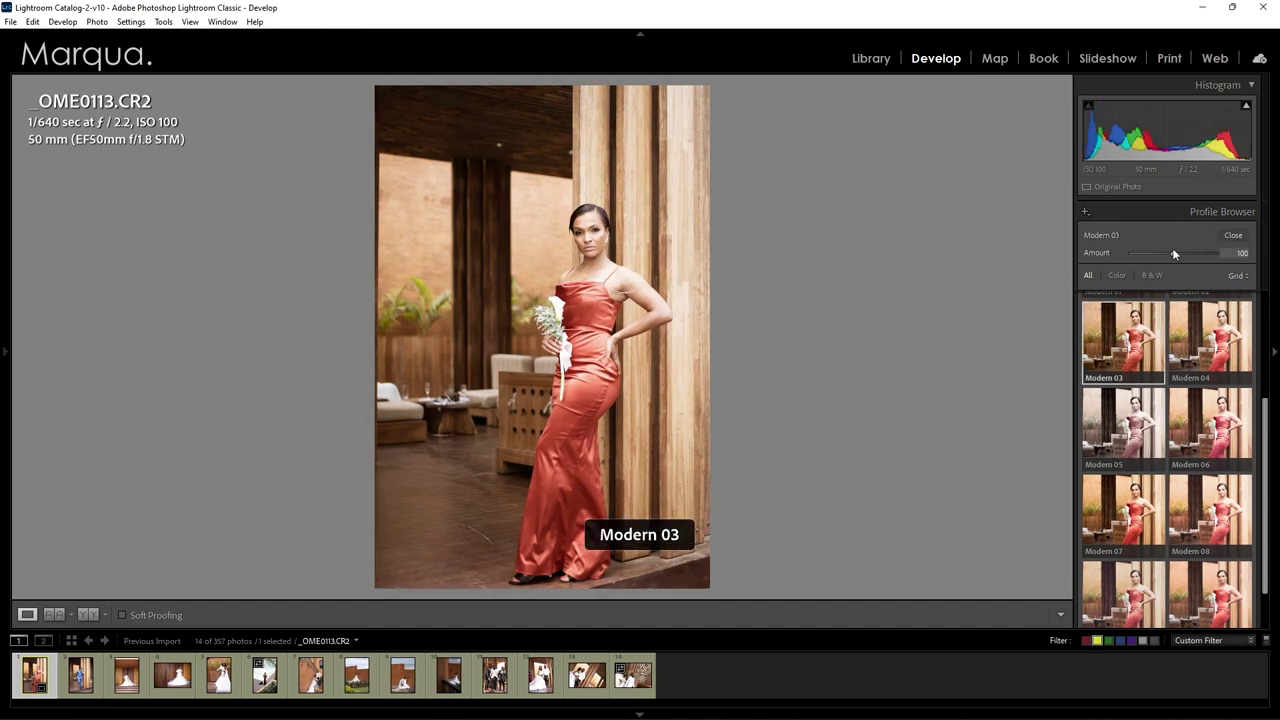
left_click(1232, 236)
left_click_drag(1172, 294, 1146, 298)
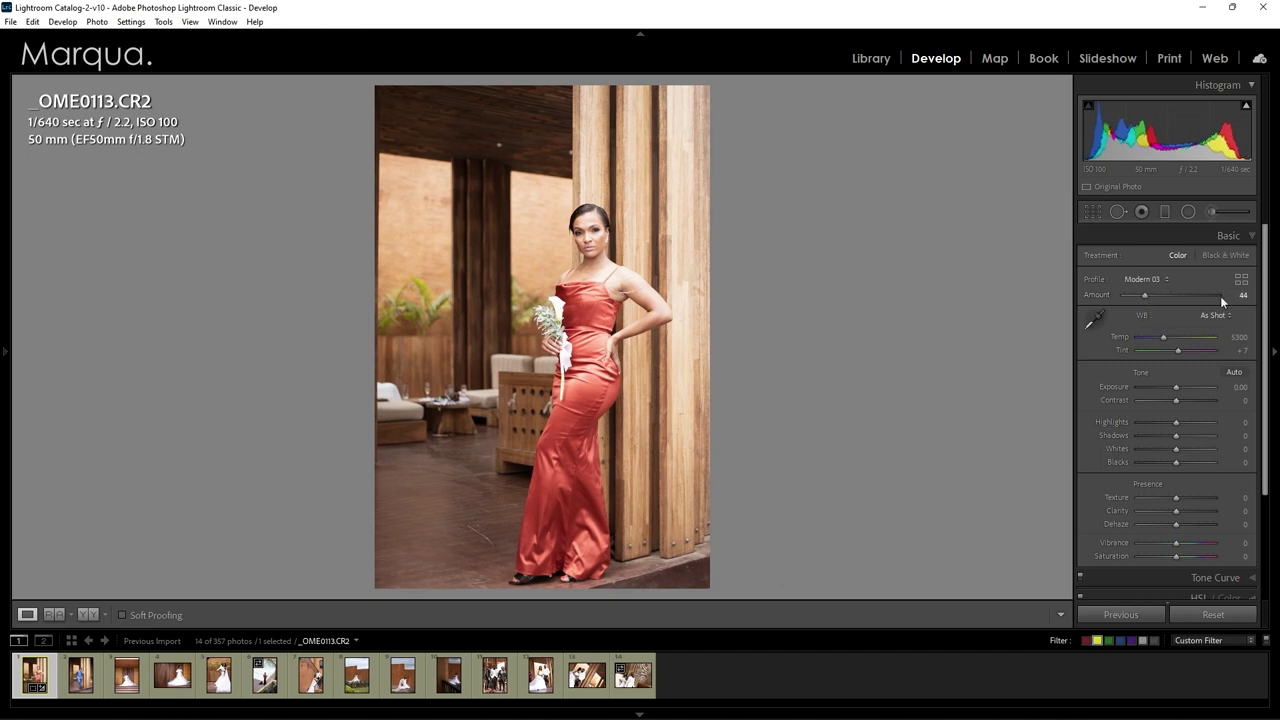
- Set the white balance temperature to 5650 and the tint to +5
left_click_drag(1266, 262, 1266, 305)
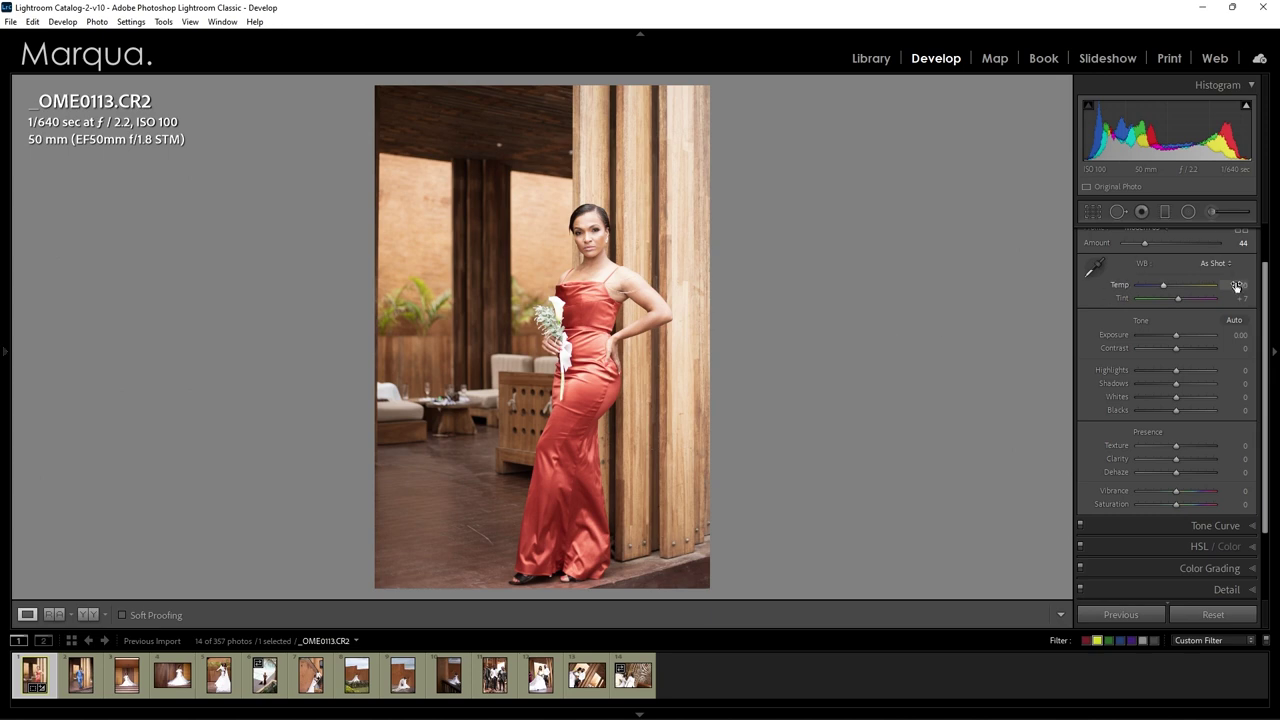
left_click_drag(1237, 285, 1228, 298)
- Try an exposure of -0.80, settle on -0.60, and set the contrast to -5
scroll(1263, 330, "down", 1)
scroll(1263, 350, "down", 1)
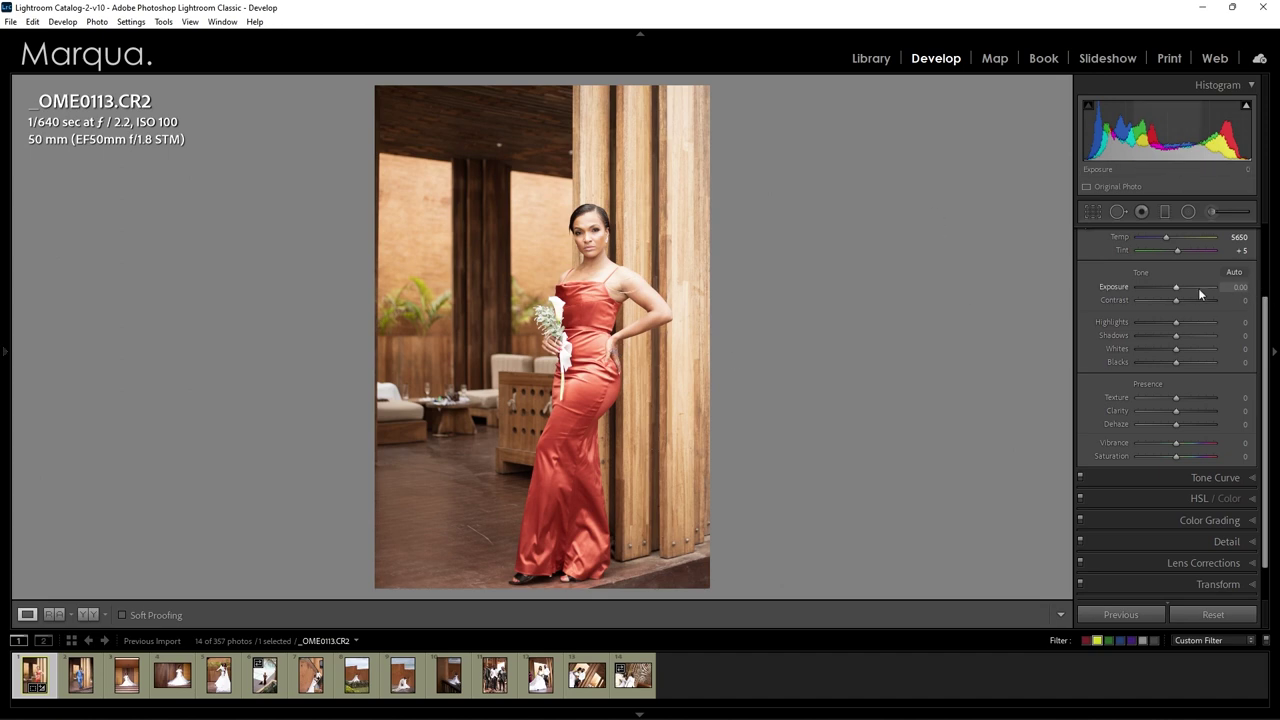
left_click(1238, 287)
type("-0.8")
key("Return")
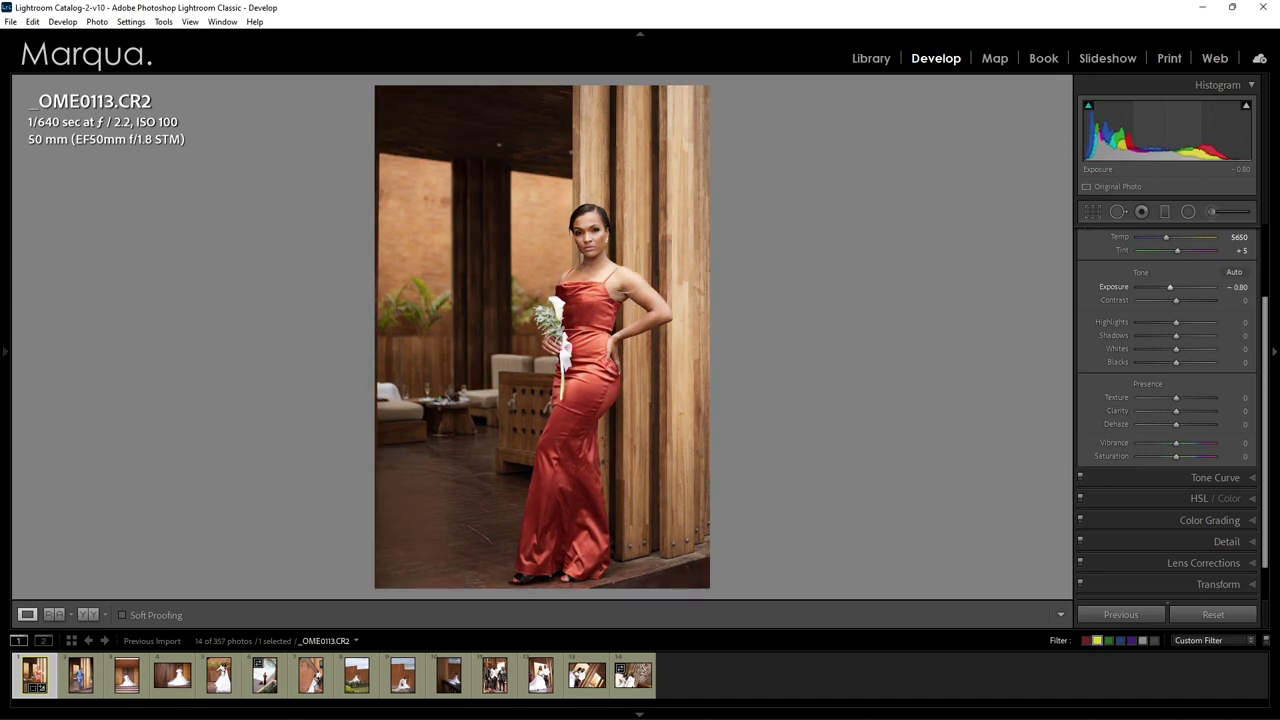
type("-0.6")
key("Return")
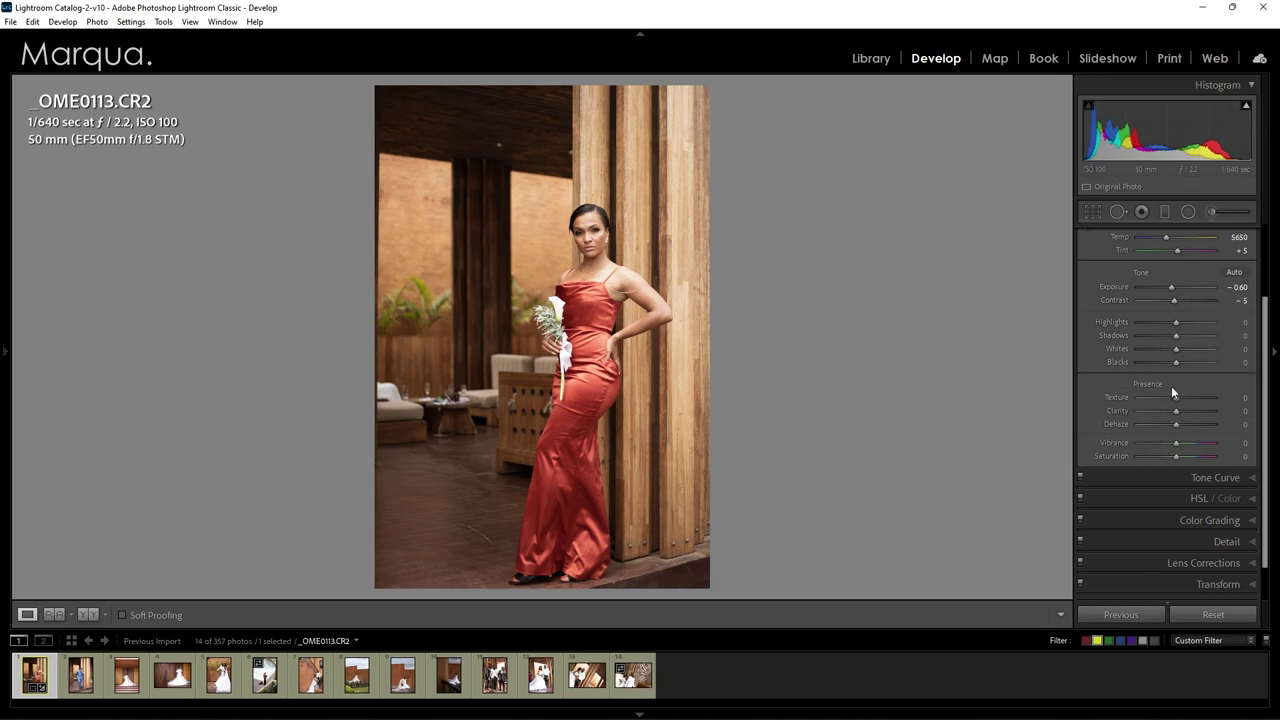
- Set the highlights to -53, the shadows and whites to +18 each, and the blacks to +37
left_click_drag(1174, 322, 1154, 325)
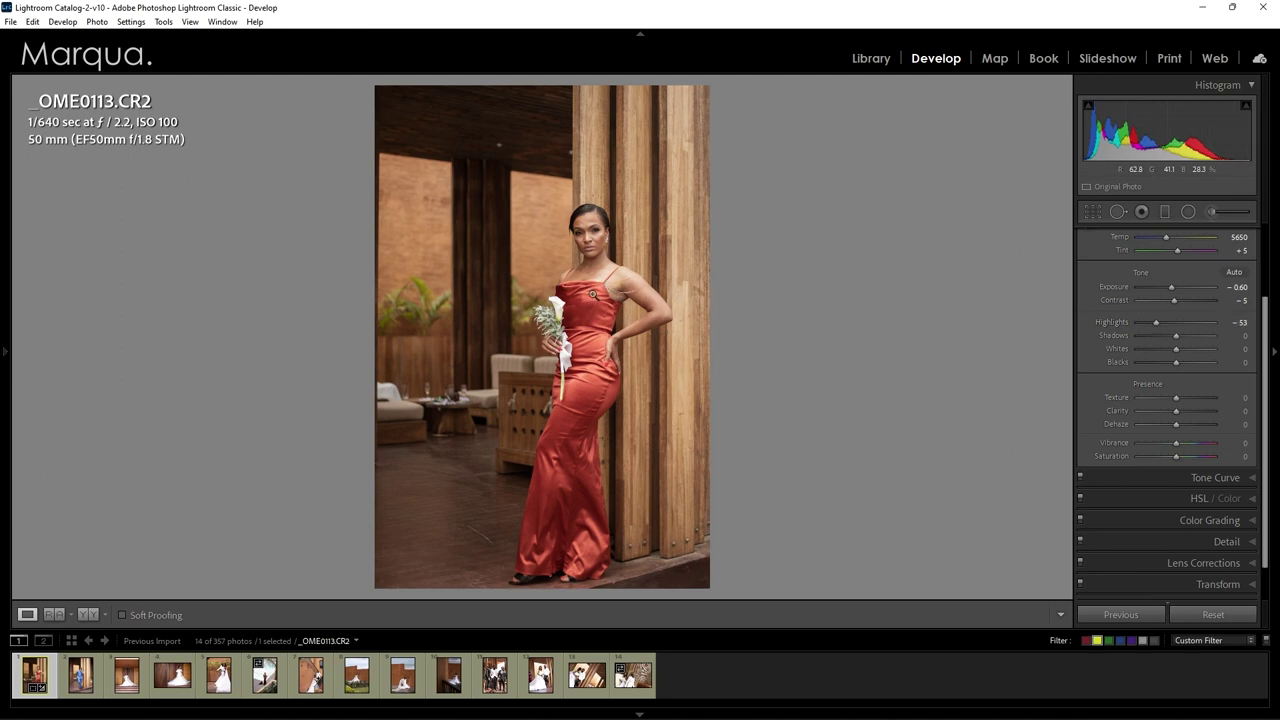
left_click(608, 286)
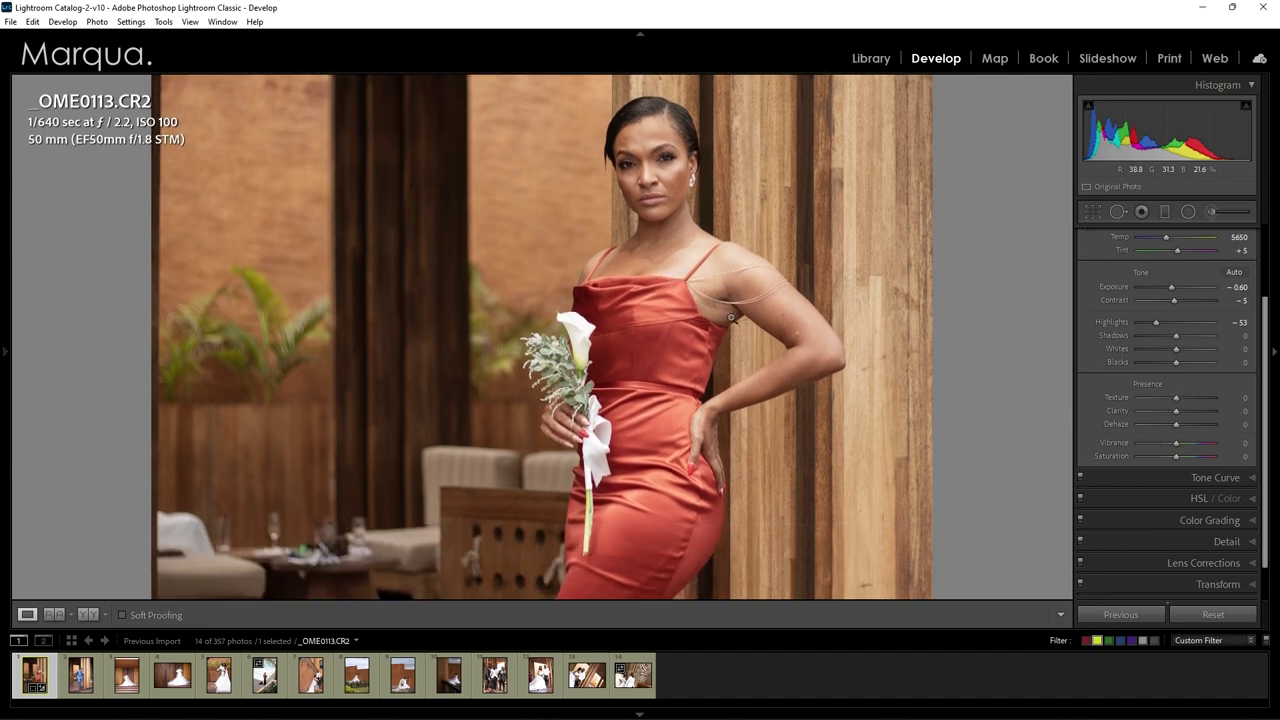
left_click(679, 314)
mouse_move(1177, 336)
left_mouse_down()
mouse_move(1194, 346)
mouse_move(1185, 355)
left_mouse_up()
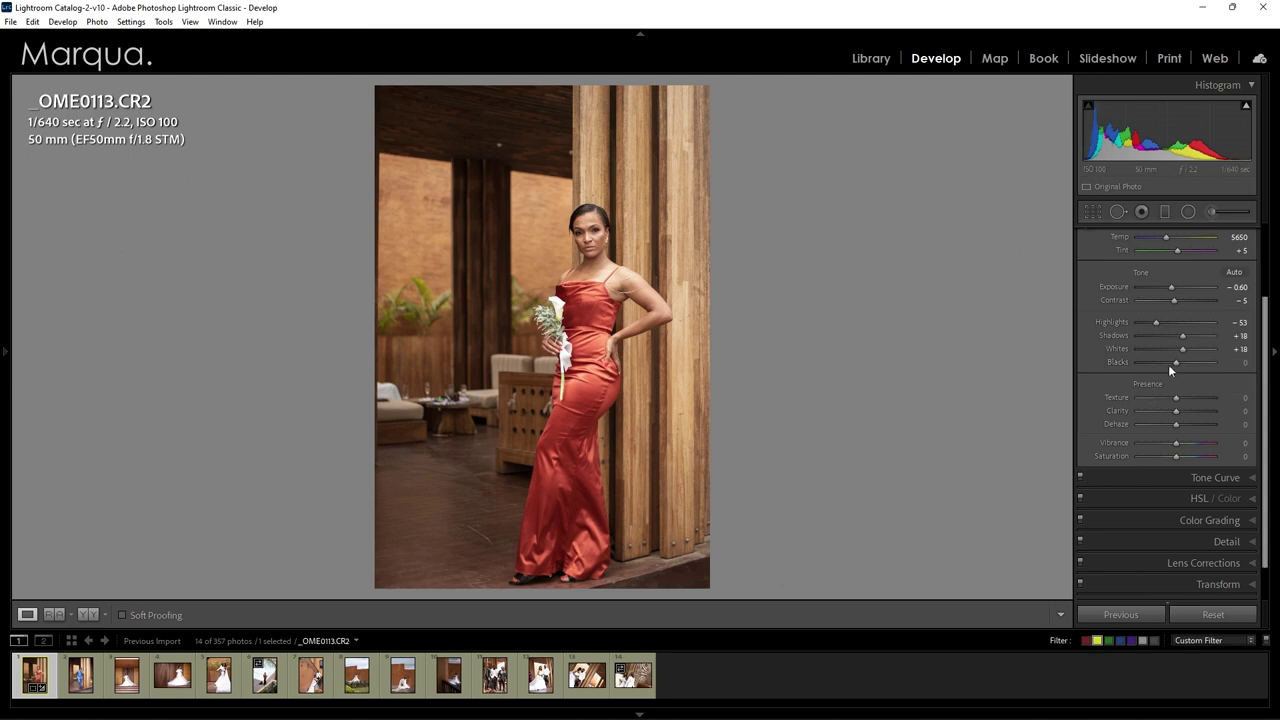
mouse_move(1174, 364)
left_mouse_down()
mouse_move(1198, 364)
mouse_move(1187, 361)
left_mouse_up()
- Soften the woman's skin by setting clarity to -9 and texture to -12, checking the result up close
left_click(600, 232)
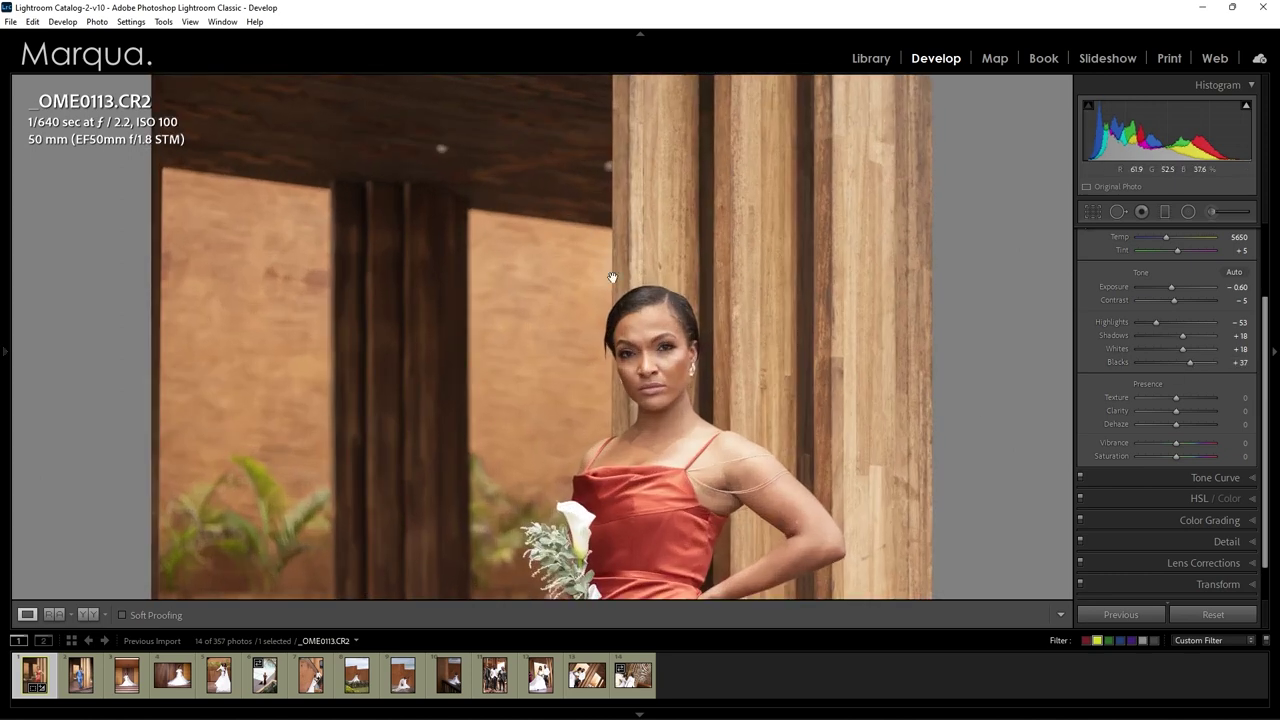
left_click_drag(663, 334, 650, 258)
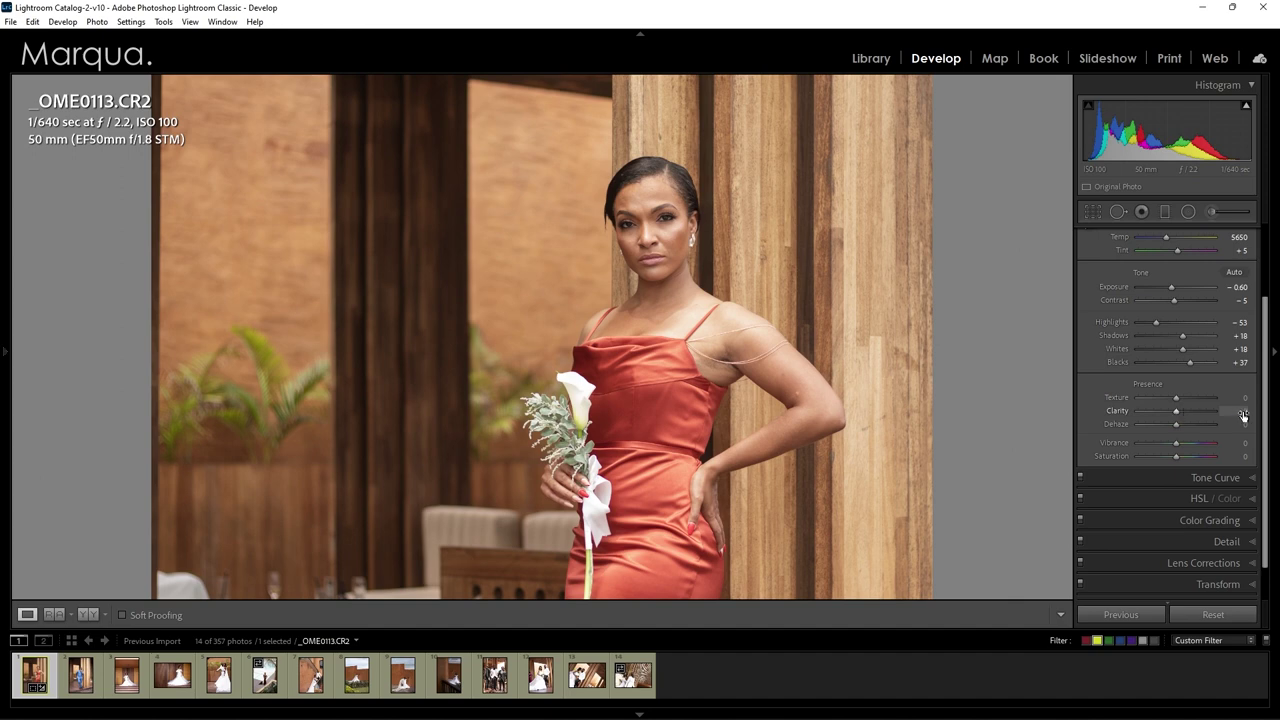
left_click_drag(1176, 413, 1173, 413)
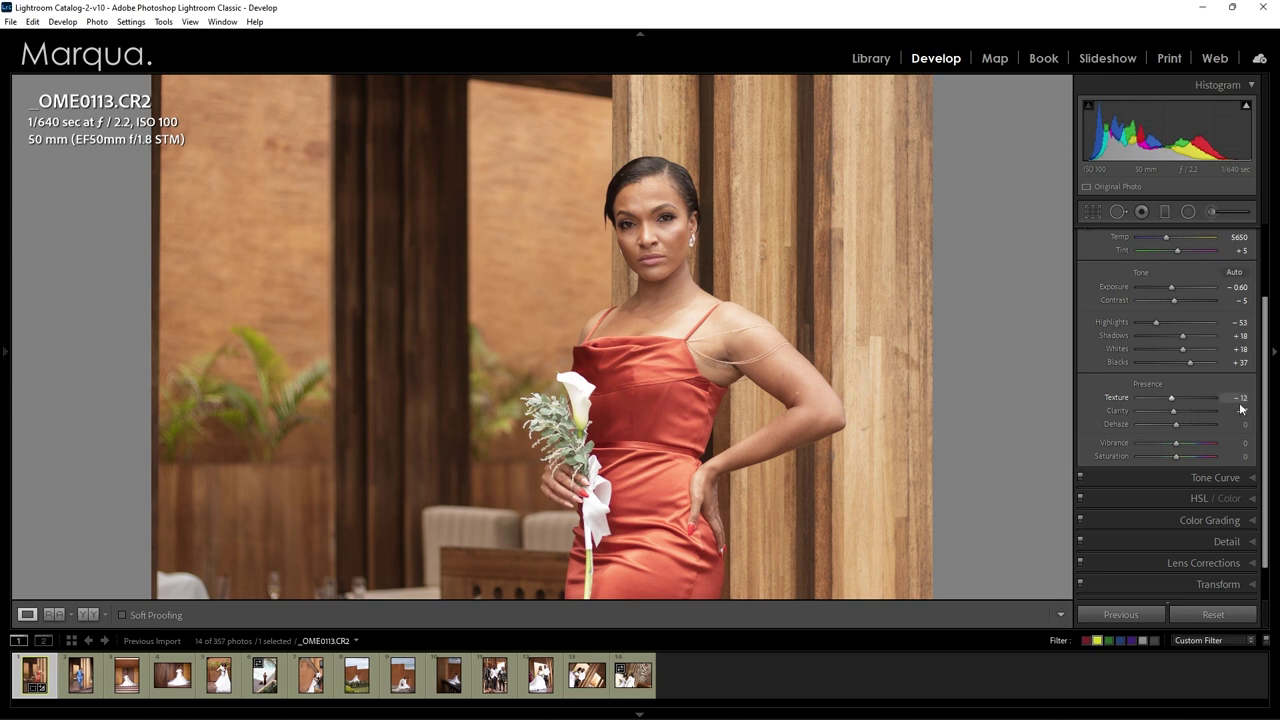
scroll(1173, 410, "down", 2)
left_click(746, 430)
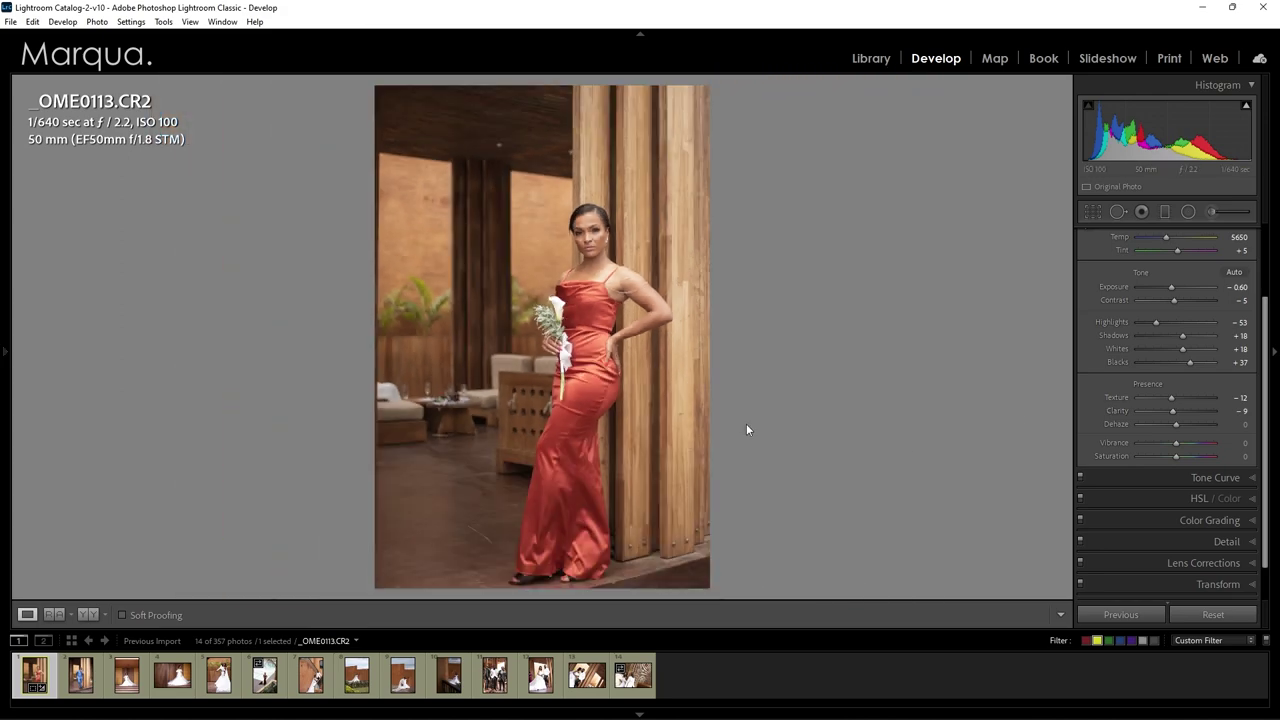
- Show the before and after versions side by side and add midtone and shadow anchor points to the red tone curve
key("y")
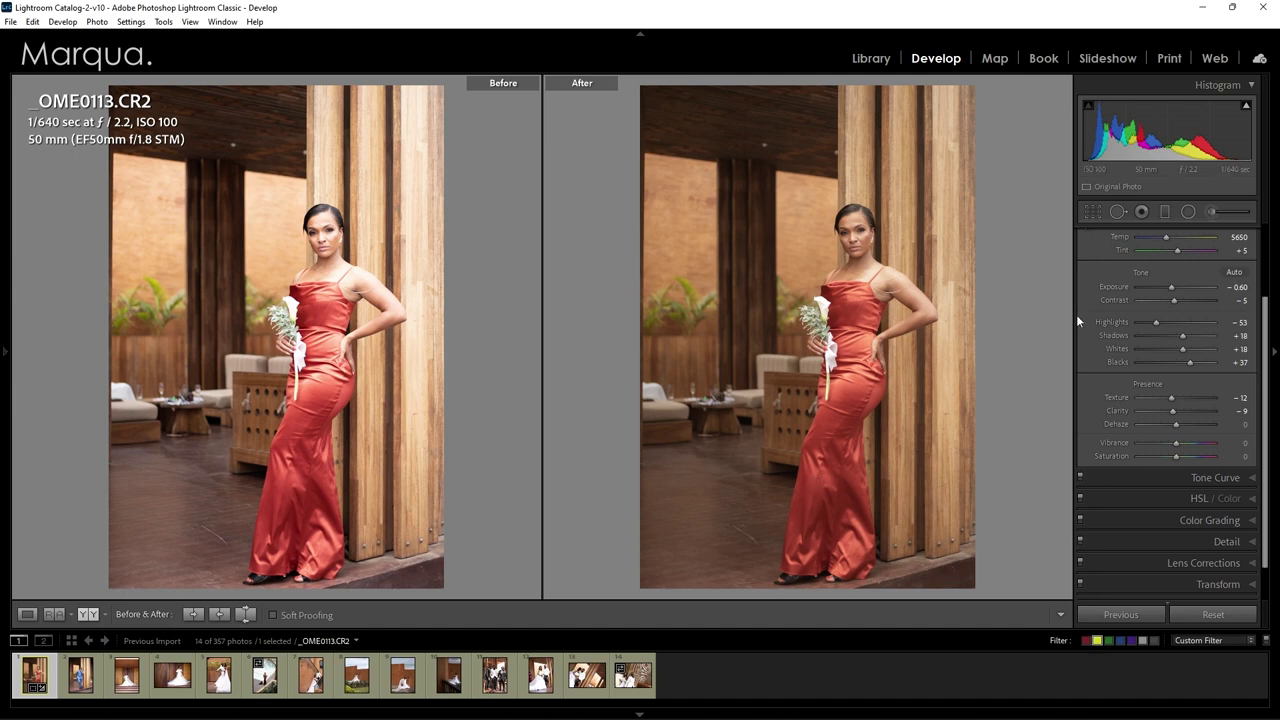
scroll(1166, 320, "up", 2)
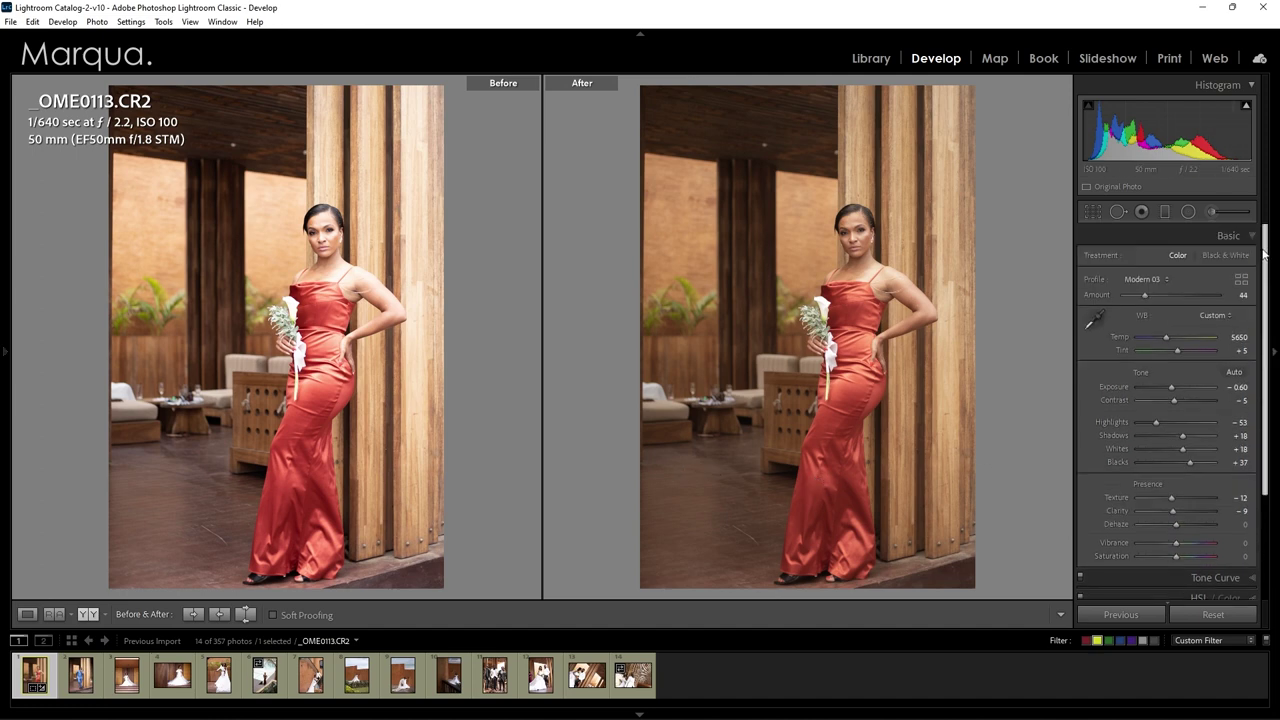
left_click(1164, 233)
left_click(1152, 259)
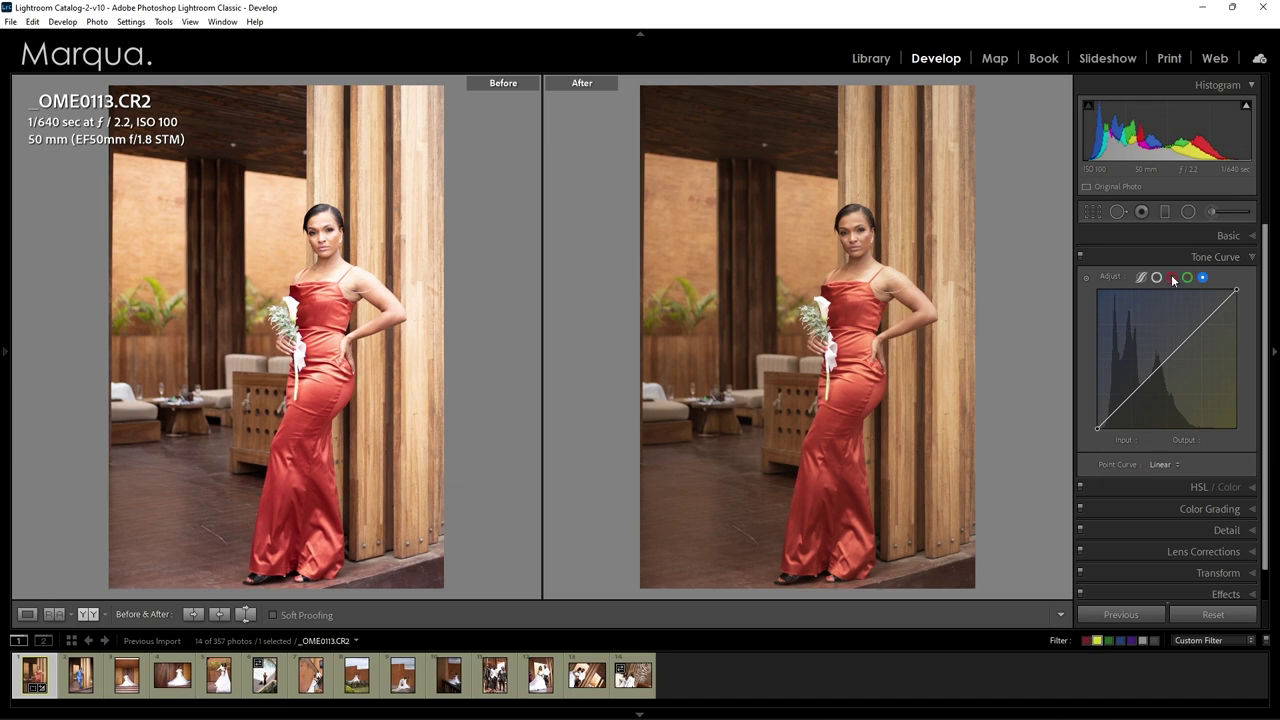
left_click(1171, 279)
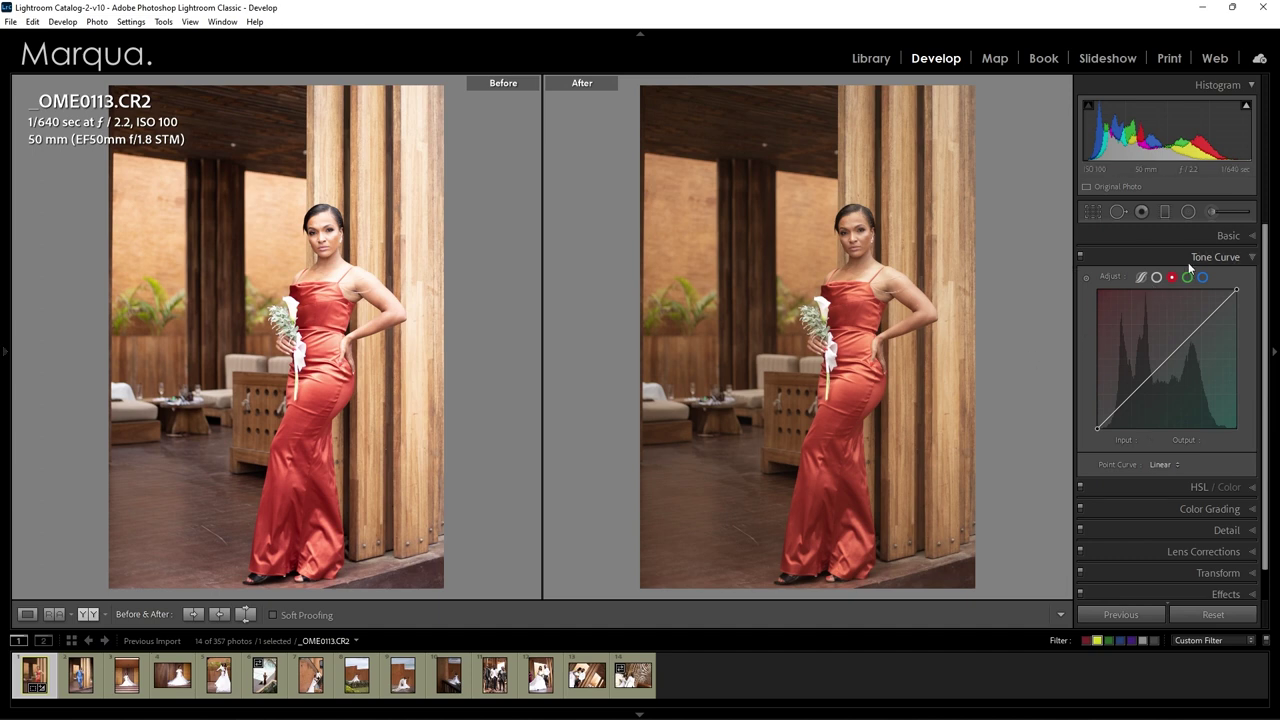
left_click(1167, 359)
left_click(1129, 396)
- Add anchor points to the green tone curve, with the midtone point at 127/127 and another in the highlights
left_click(1187, 277)
left_click(1166, 360)
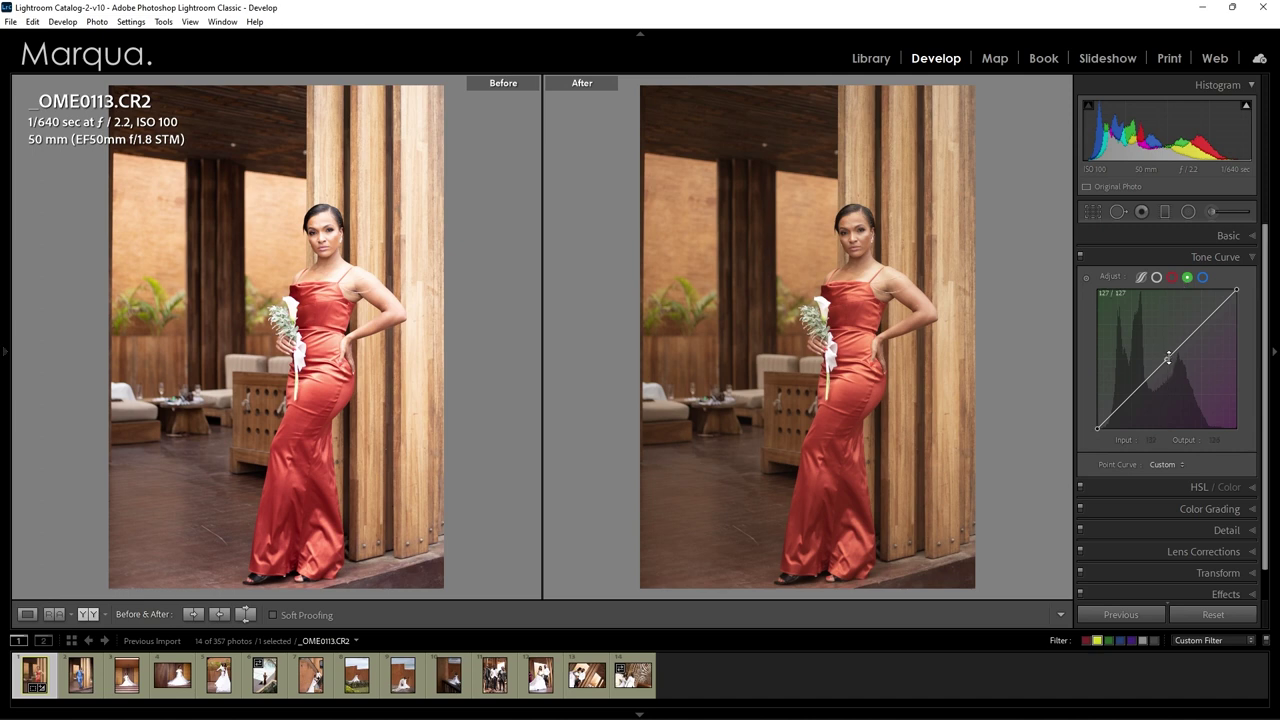
left_click(1202, 323)
- Add highlight, midtone and shadow points to the blue tone curve and bend it into a gentle S by raising highlights and lowering shadows
left_click(1202, 277)
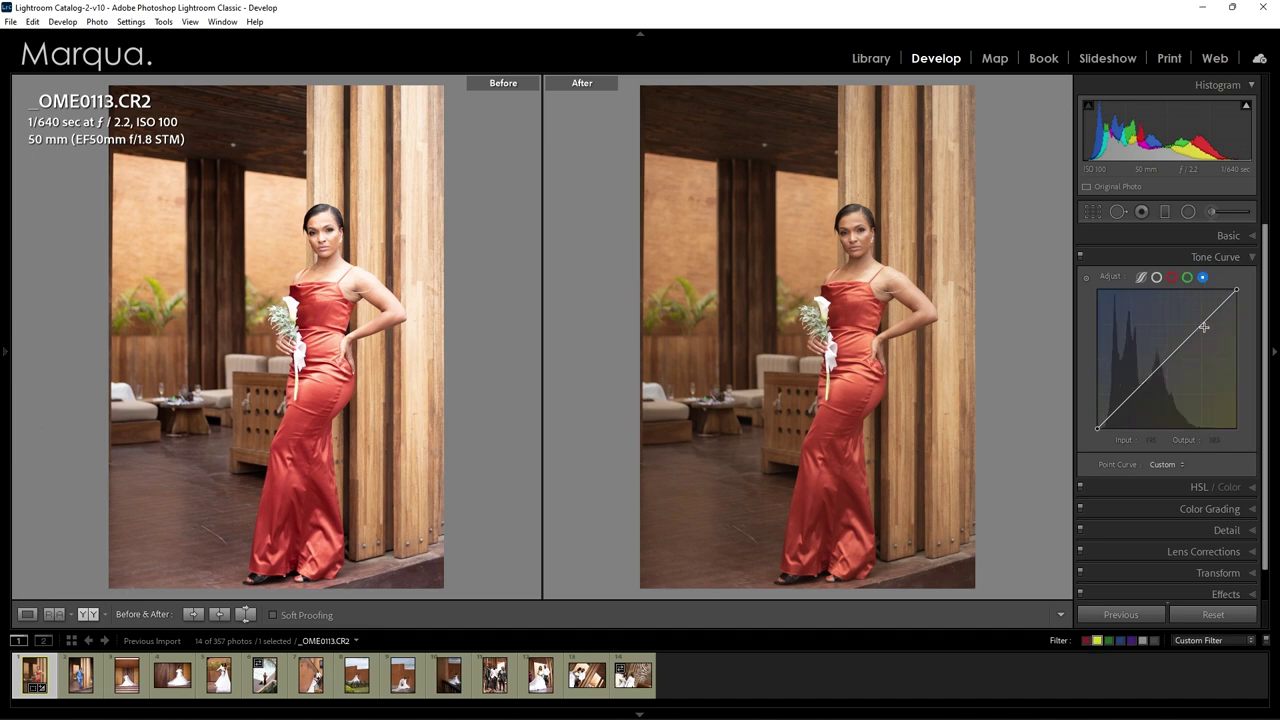
left_click(1200, 325)
left_click(1166, 358)
left_click(1130, 396)
left_click_drag(1200, 327, 1200, 319)
left_click_drag(1132, 395, 1121, 413)
- Shape the green tone curve into an S, raising the highlight point to input 190, output 205 and lowering the shadow point
left_click(1187, 277)
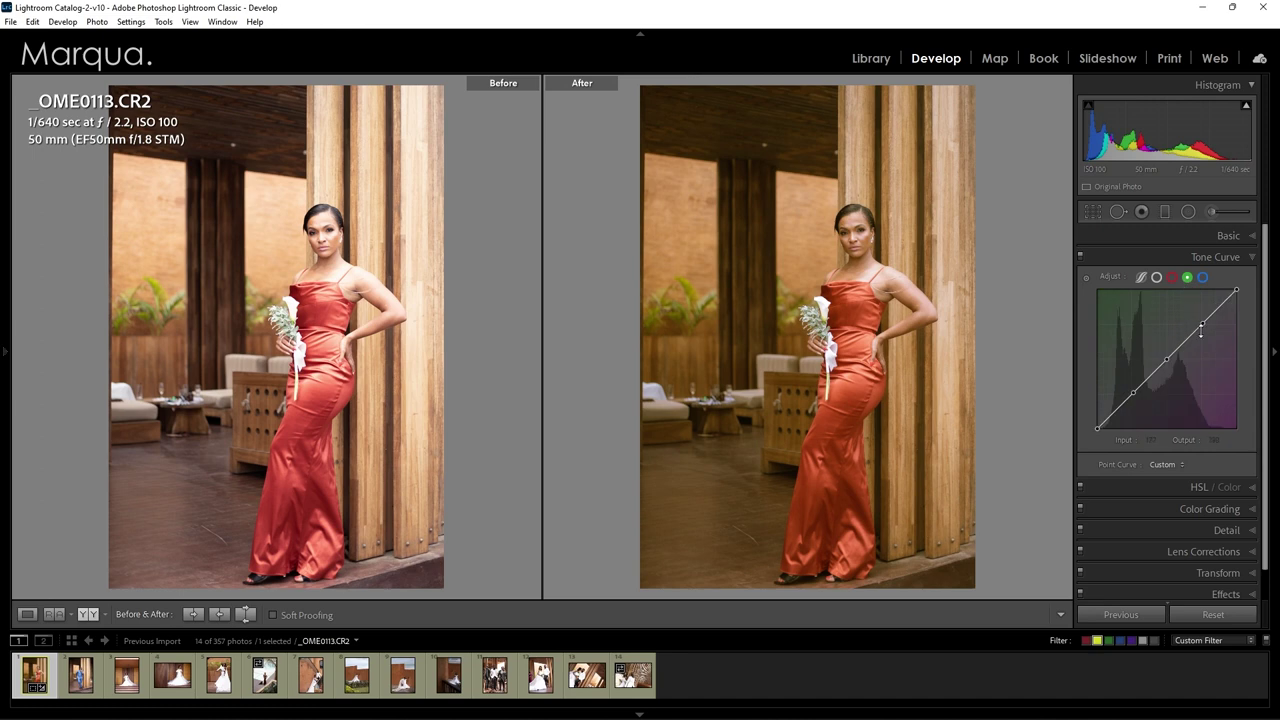
left_click_drag(1201, 326, 1201, 317)
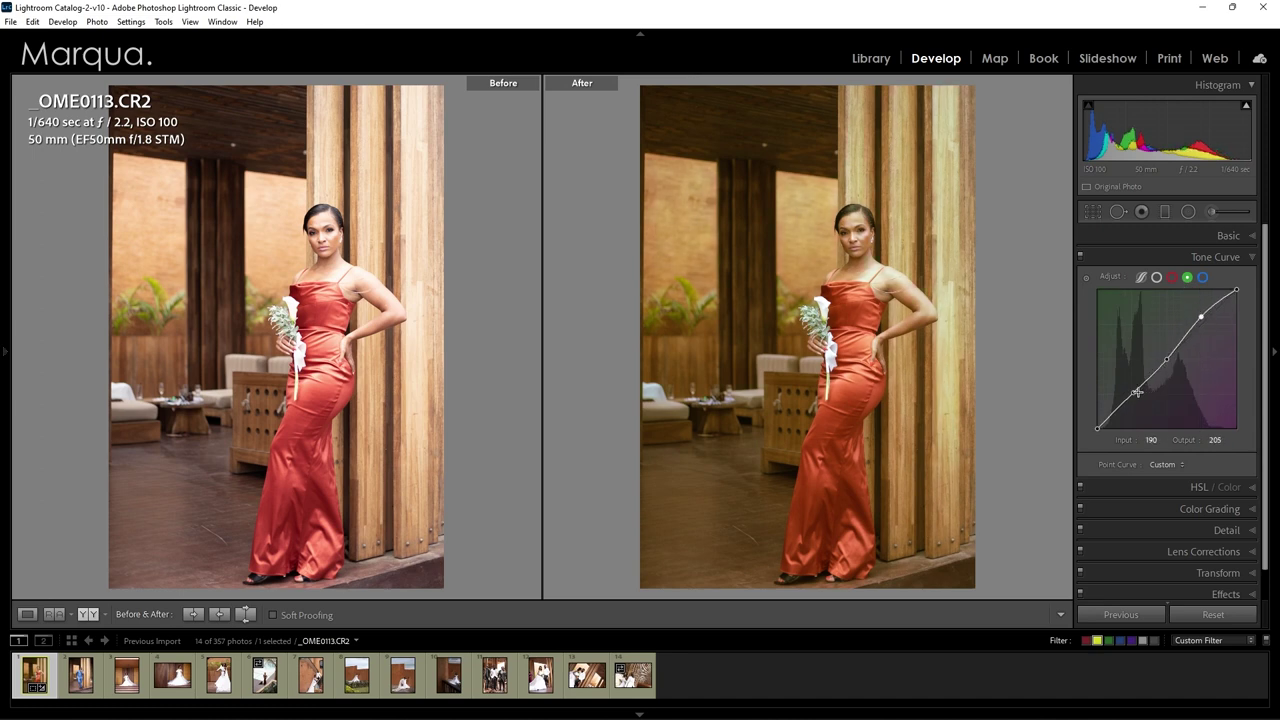
left_click_drag(1133, 392, 1121, 412)
- Shape the red tone curve into an S with points at 190/207 and 42/29, and compare the photo without the tone curve
left_click(1172, 277)
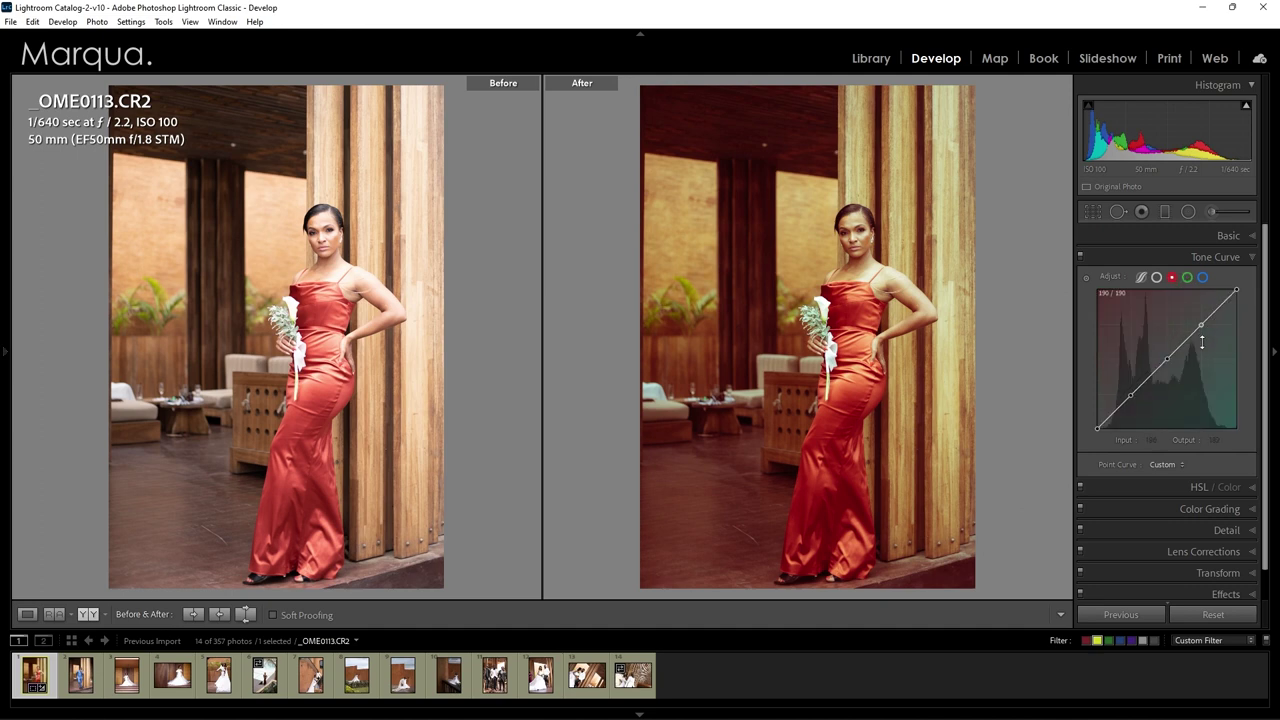
left_click_drag(1201, 318, 1204, 319)
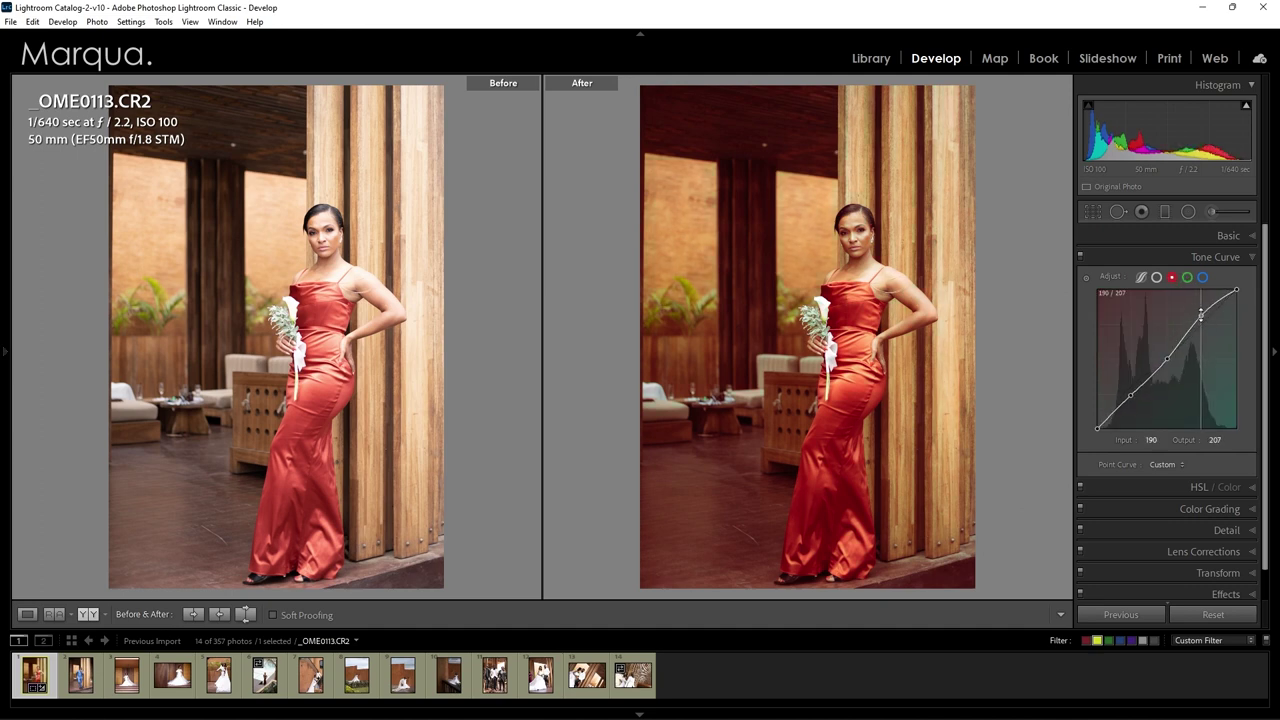
left_click_drag(1131, 396, 1121, 419)
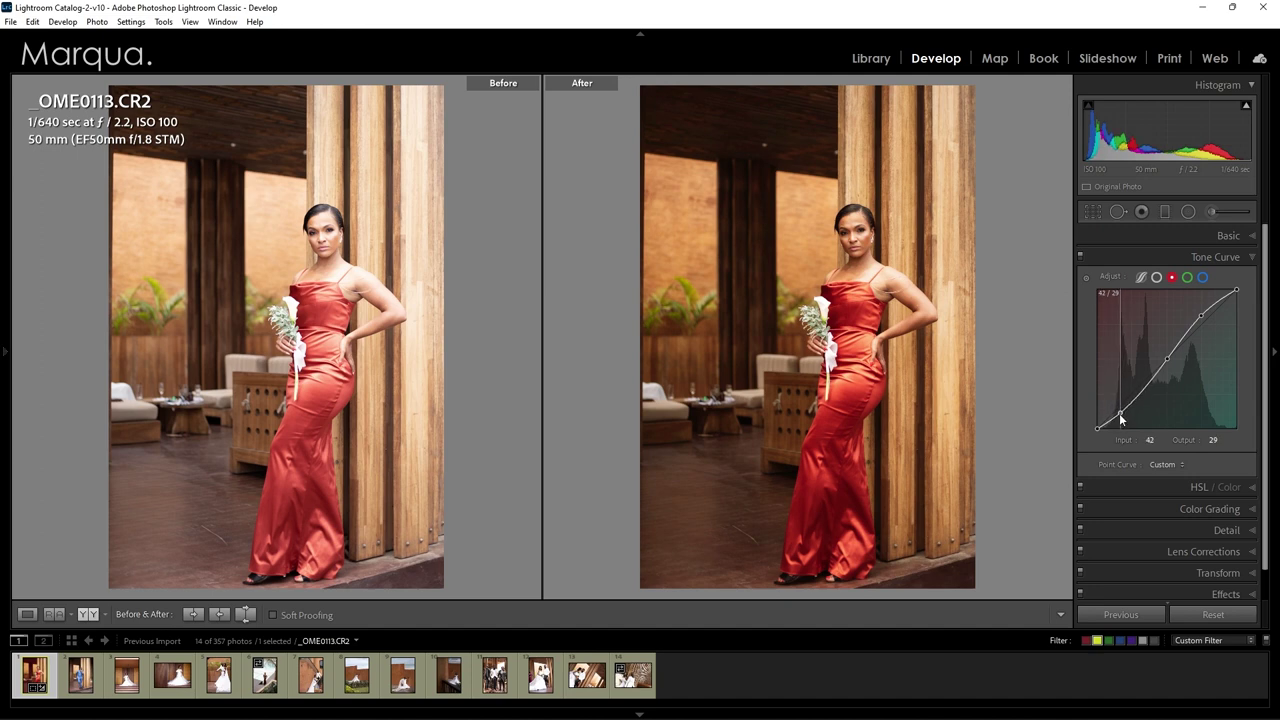
left_click(1081, 259)
left_click(1080, 258)
- Reduce the photo's saturation to -25 and set the vibrance to +5
left_click(1135, 235)
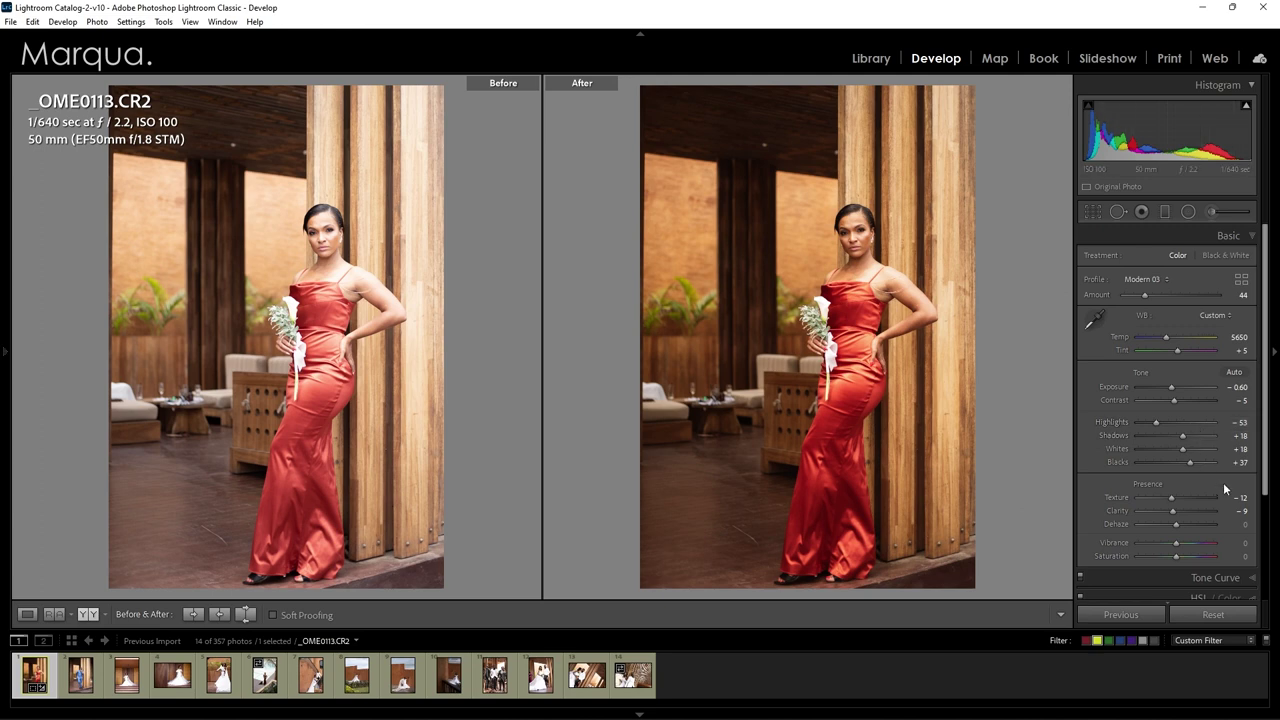
left_click(1243, 556)
type("-27")
key("Return")
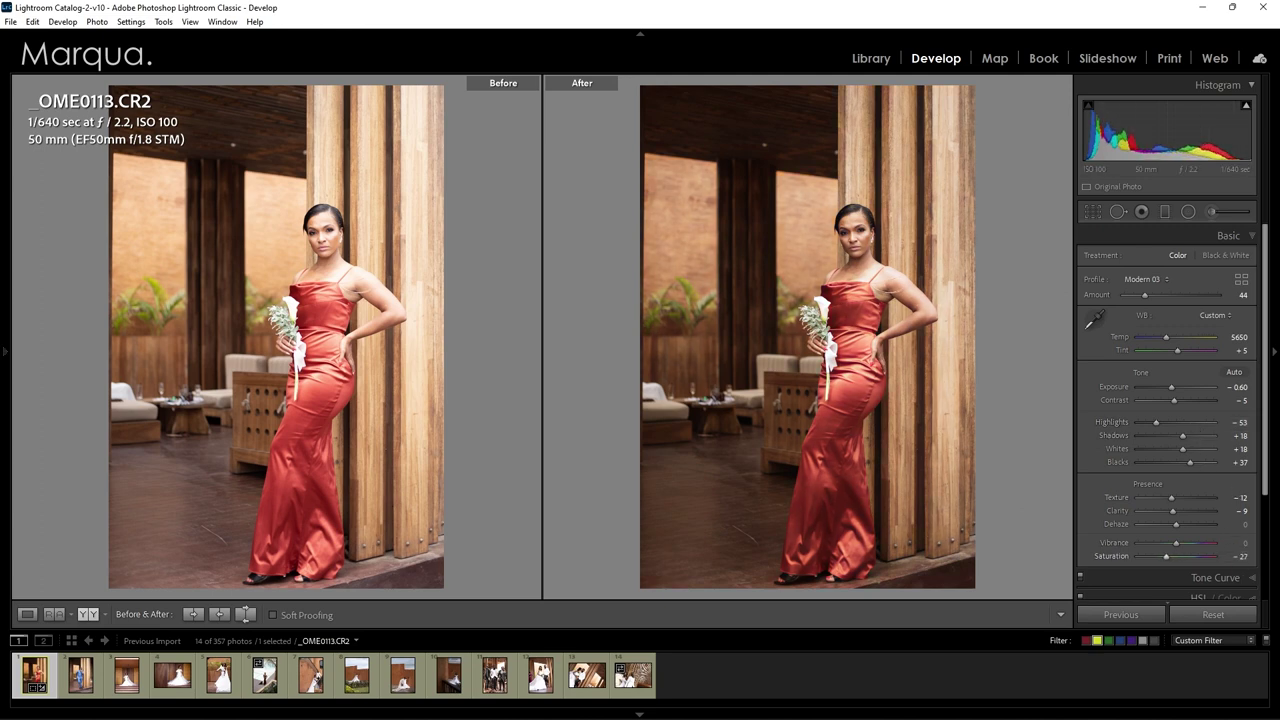
left_click(1239, 543)
key("Return")
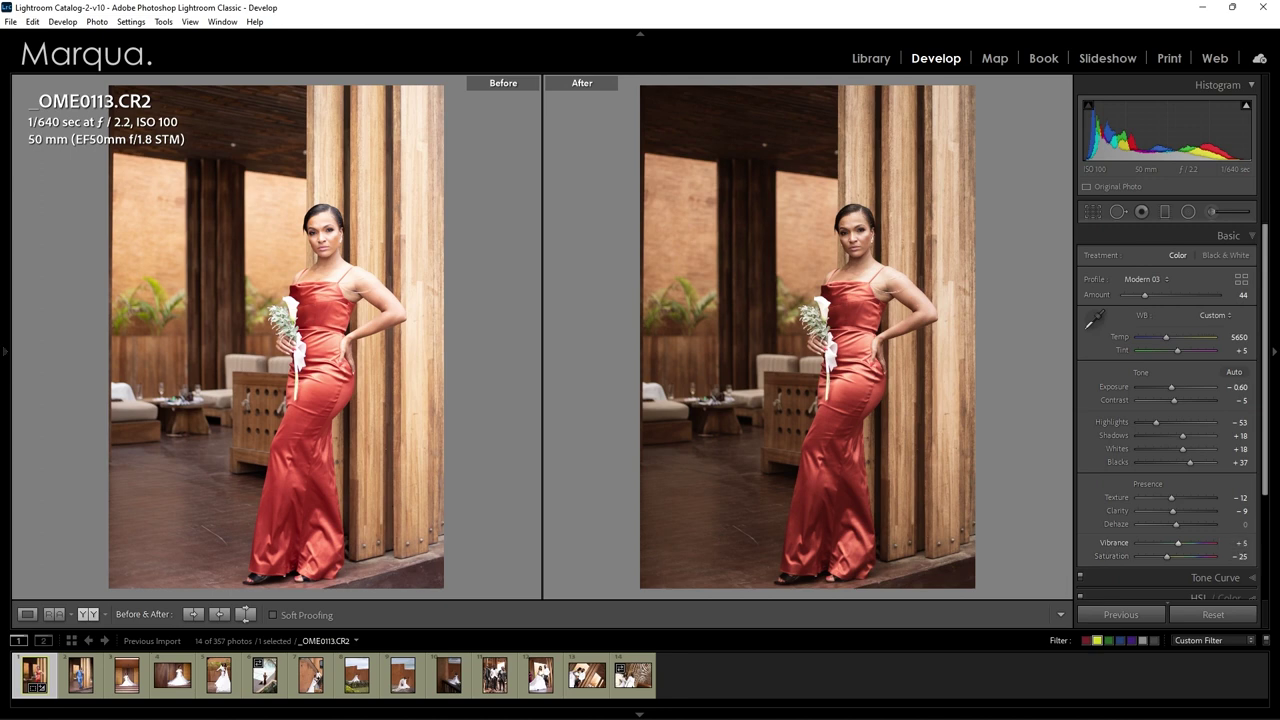
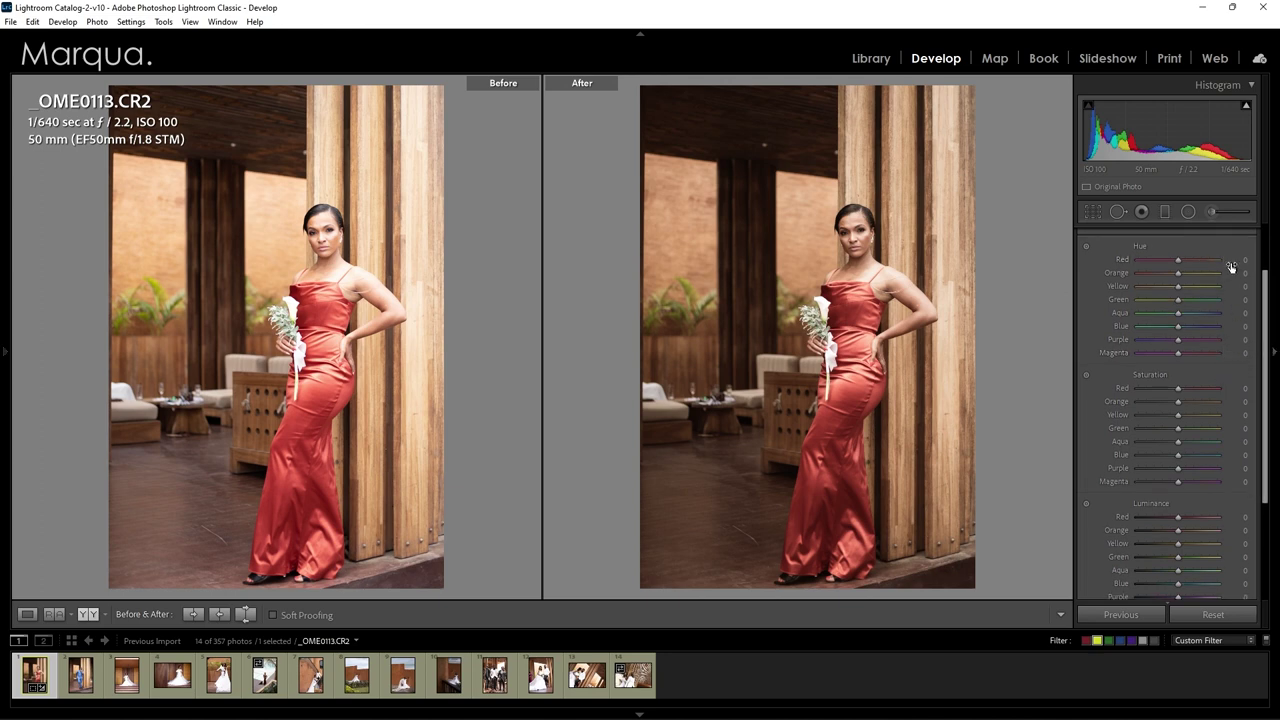
- Set the HSL hues to red +2, orange -2, yellow +7, green -56, purple +100 and magenta +100
left_click_drag(1232, 267, 1246, 267)
mouse_move(1240, 272)
left_mouse_down()
mouse_move(1199, 272)
mouse_move(1232, 272)
left_mouse_up()
left_click_drag(1240, 260, 1234, 260)
mouse_move(1238, 286)
left_mouse_down()
mouse_move(1278, 286)
mouse_move(1219, 286)
mouse_move(1254, 286)
left_mouse_up()
left_click_drag(1240, 299, 1210, 299)
left_click_drag(1240, 299, 1244, 299)
left_click(1216, 339)
type("100")
key("Return")
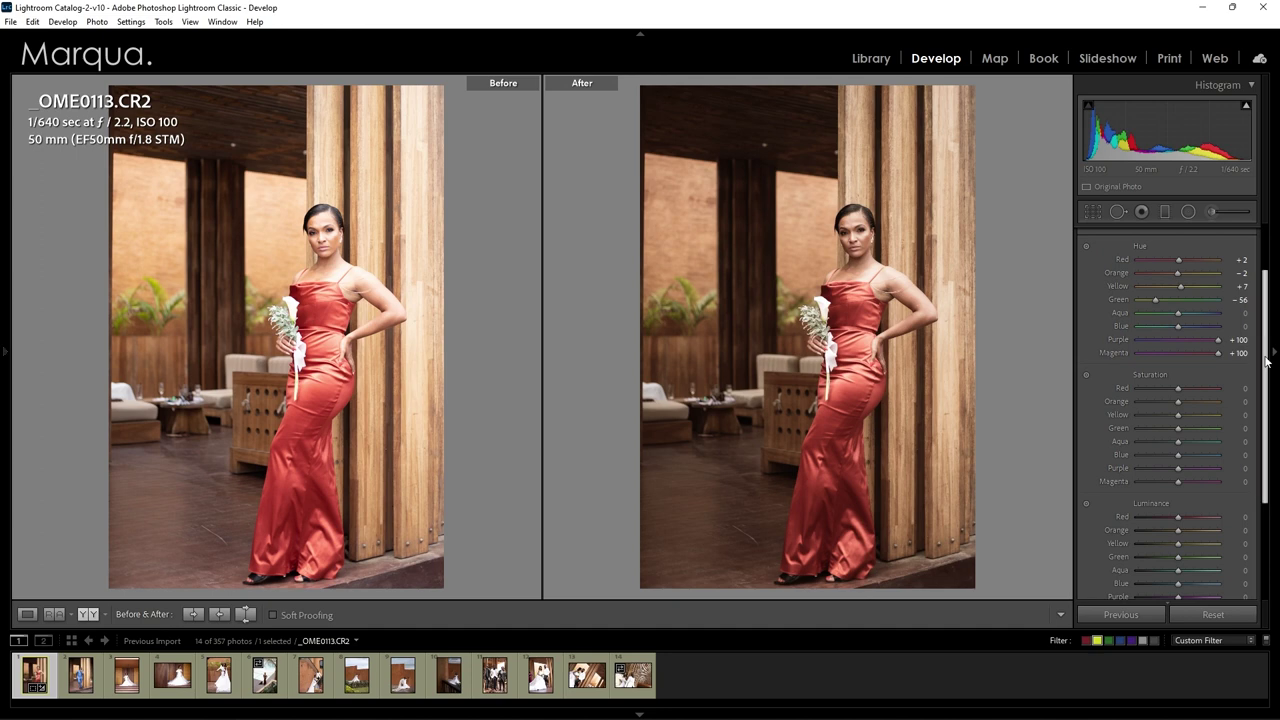
- Set the HSL saturation to red -15, orange +5, yellow -53, and purple and magenta -78 each
left_click_drag(1265, 362, 1255, 432)
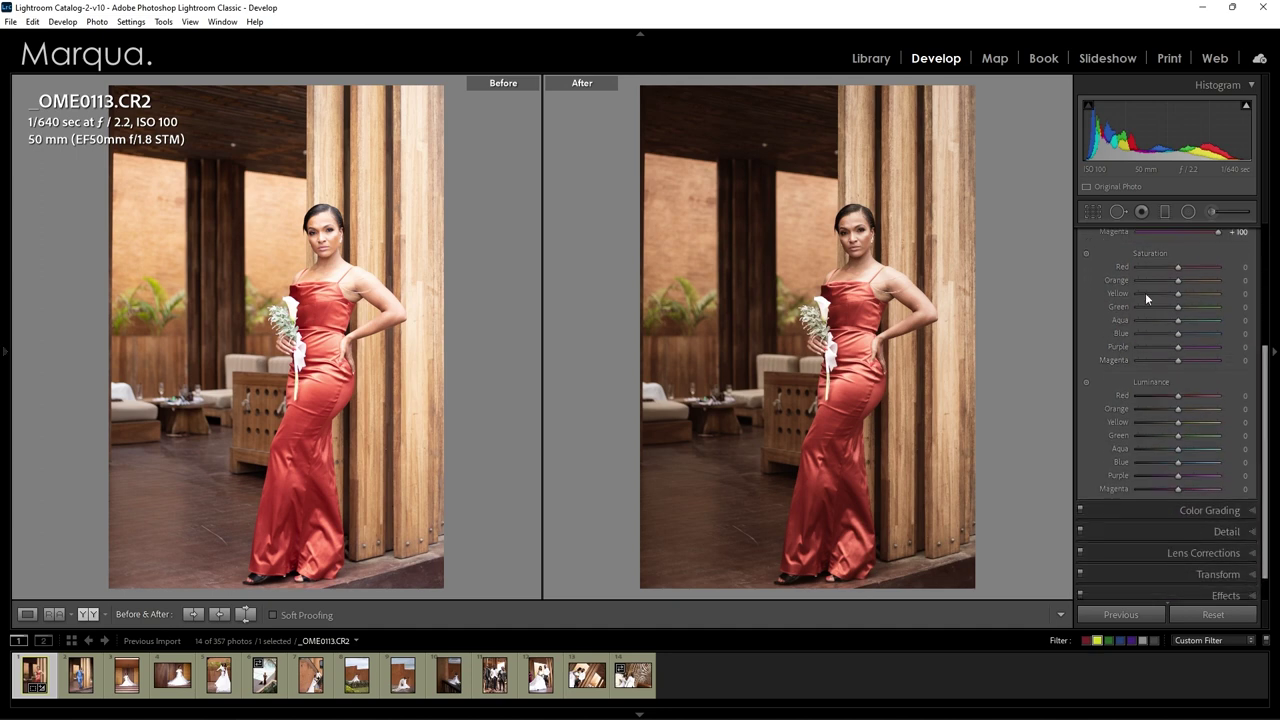
mouse_move(1178, 267)
left_mouse_down()
mouse_move(1146, 267)
mouse_move(1171, 267)
left_mouse_up()
left_click_drag(1240, 286, 1243, 286)
left_click_drag(1245, 298, 1155, 294)
left_click_drag(1235, 351, 1236, 363)
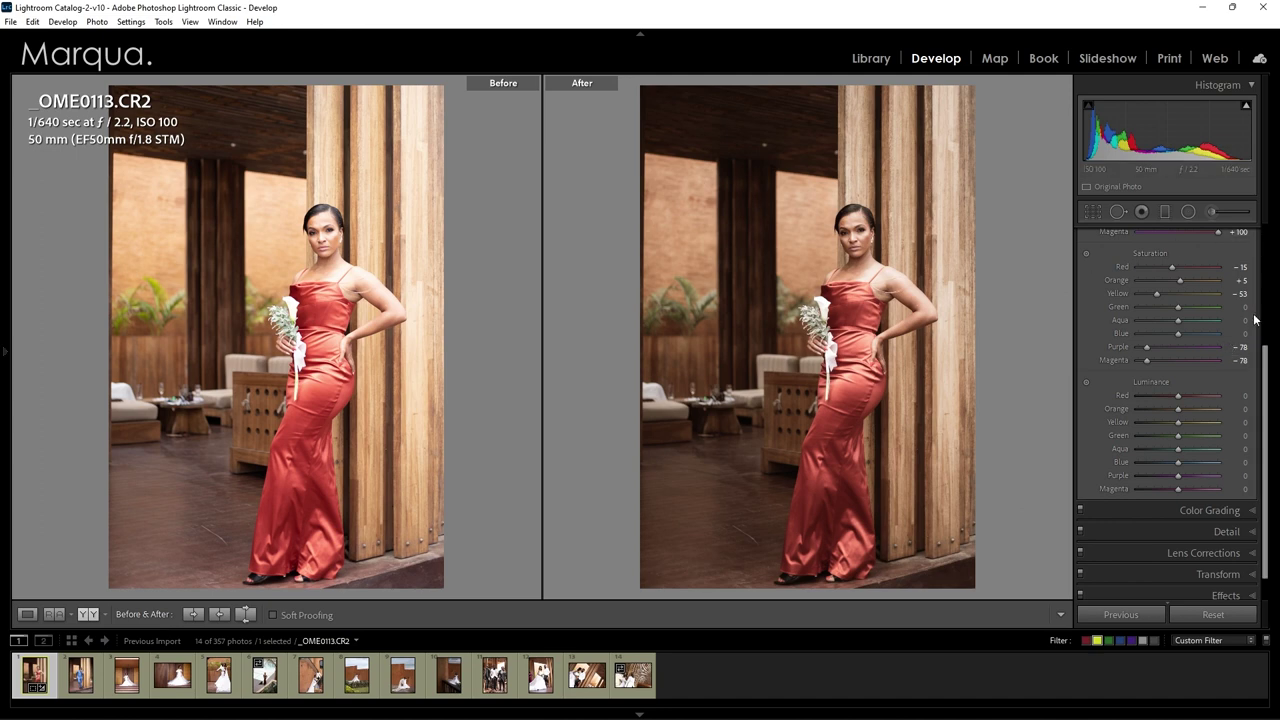
- Set the HSL luminance to red +10, orange +8 and yellow +18
scroll(1248, 318, "down", 1)
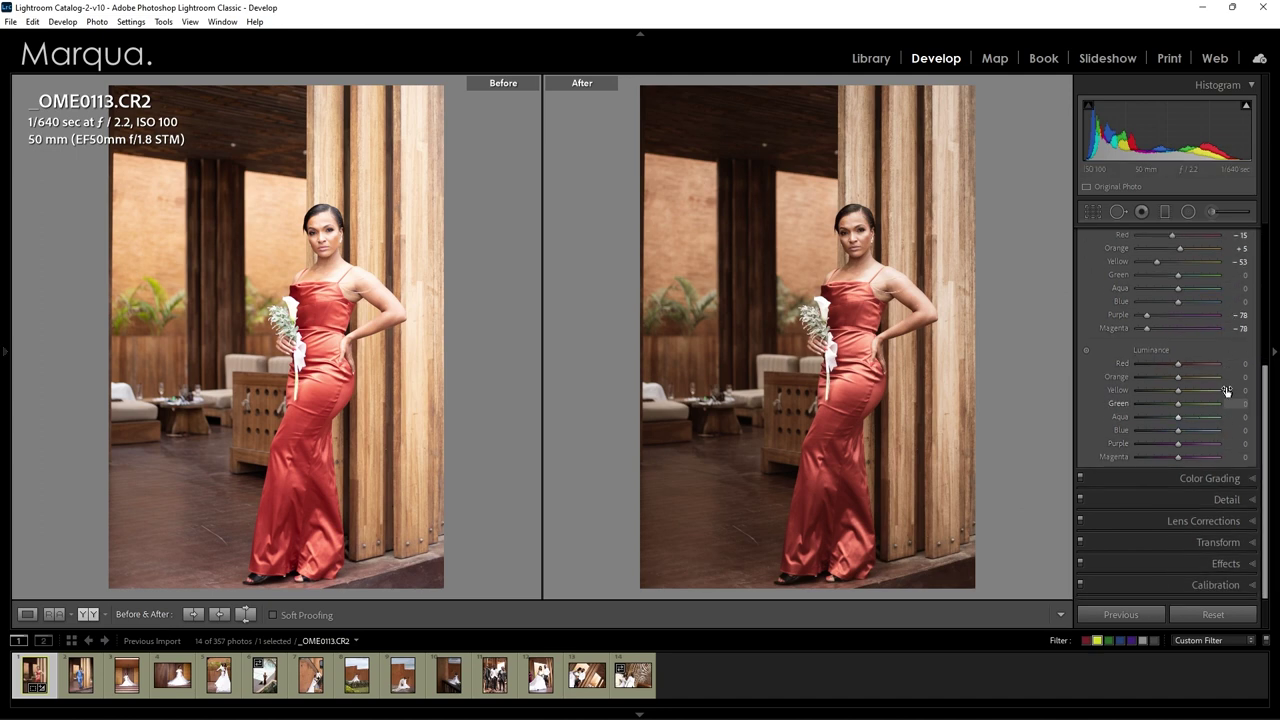
left_click_drag(1234, 378, 1240, 378)
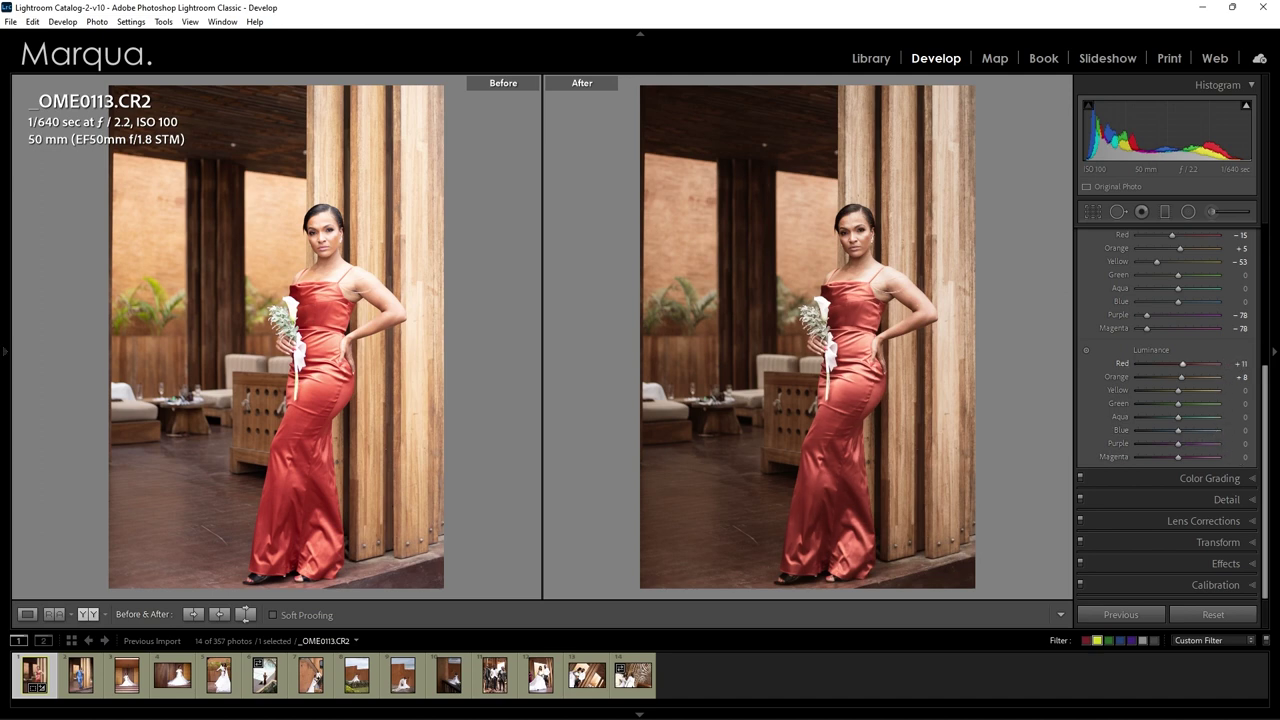
key("Down")
key("Up")
key("Up")
key("Up")
key("Up")
key("Up")
key("Up")
key("Up")
key("Up")
key("Up")
key("Up")
key("Up")
key("Up")
key("Up")
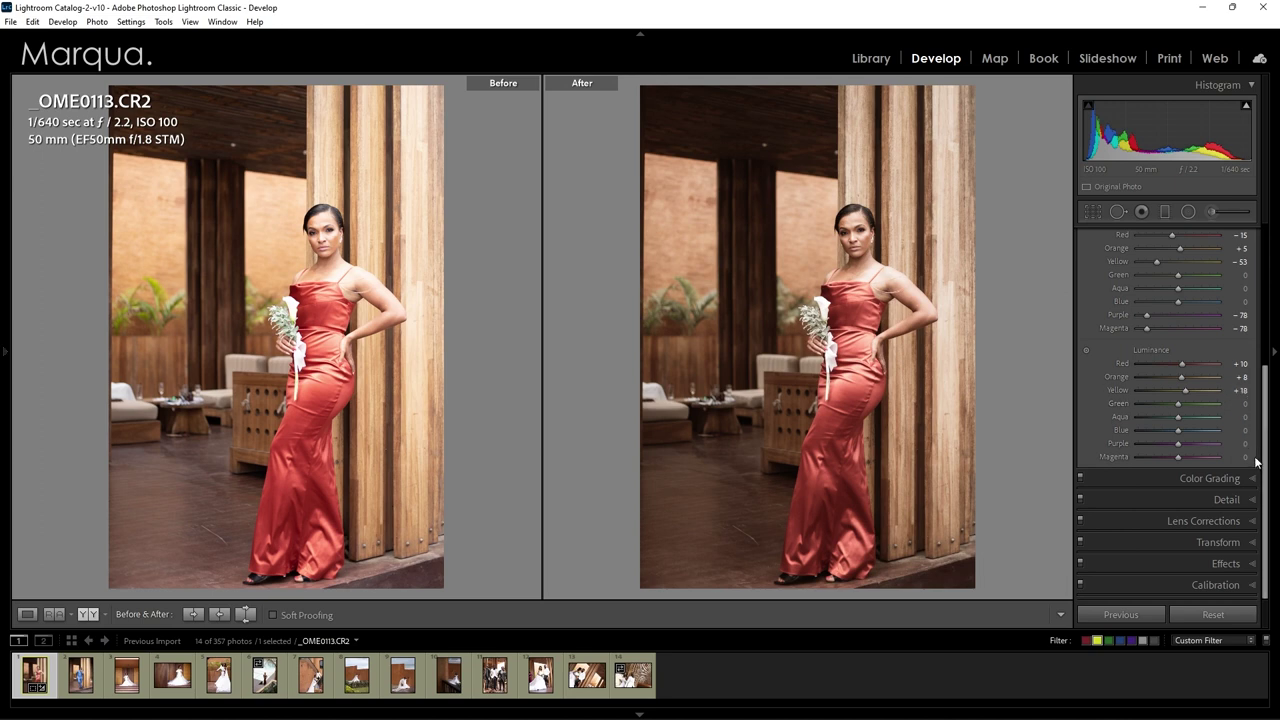
- Darken the greens by entering a luminance of -16 and nudge the luminance adjustment slightly lower
left_click(1241, 403)
type("-16")
key("Return")
key("Down")
key("Down")
key("Down")
key("Down")
- Set the HSL luminance of blue to 13, purple to 19 and magenta to 16, and close the HSL adjustments
left_click(1250, 429)
type("13")
key("Return")
left_click(1241, 443)
type("19")
key("Return")
left_click(1235, 458)
type("16")
key("Return")
scroll(1147, 282, "up", 5)
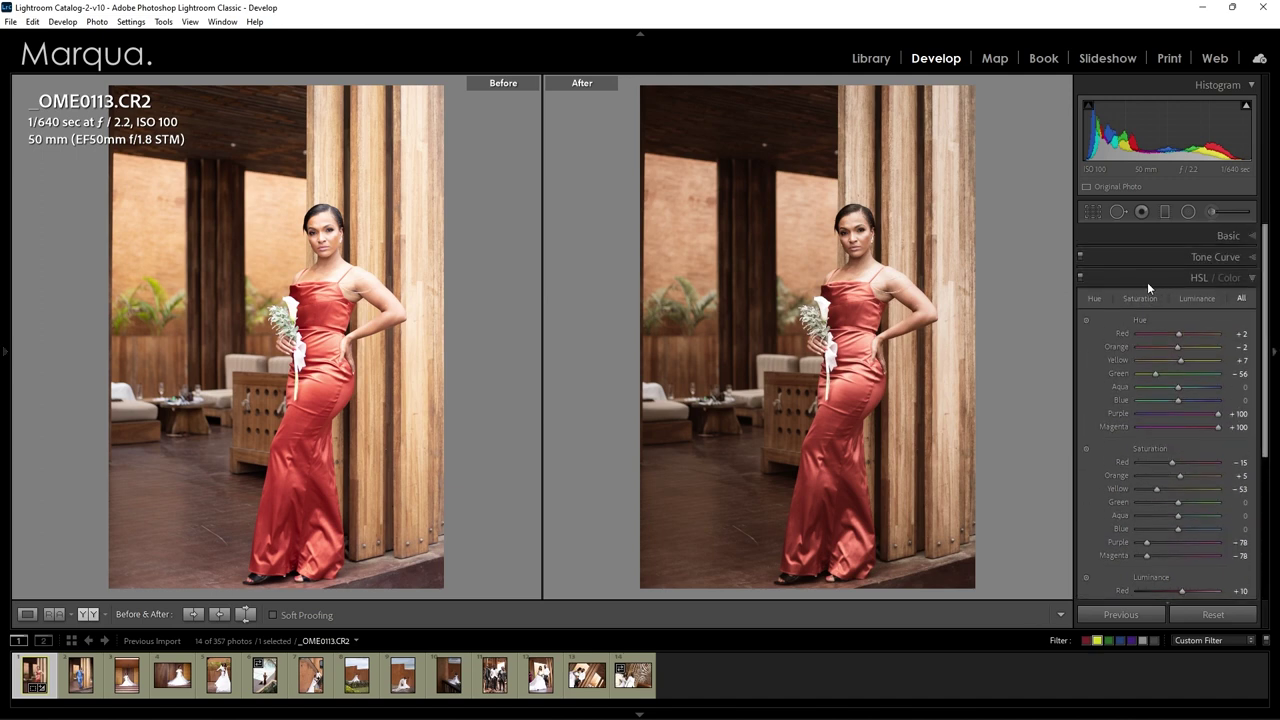
left_click(1148, 284)
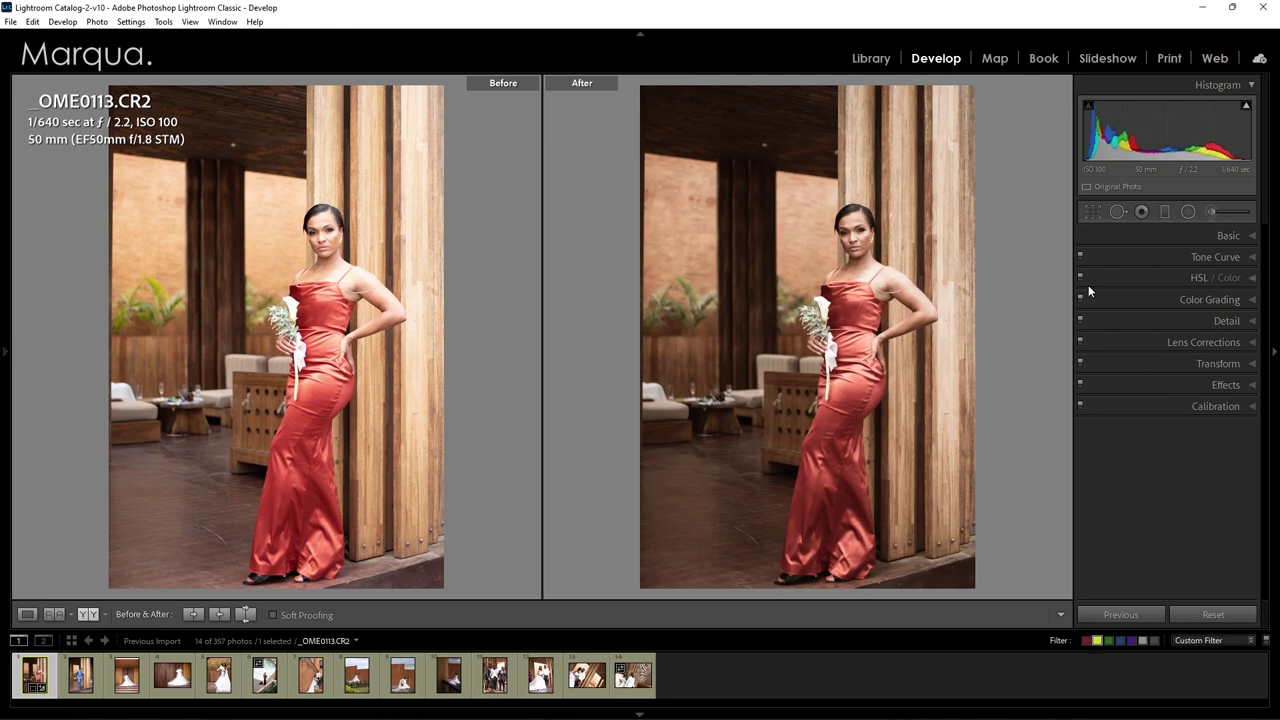
- Warm the shadows in Color Grading with hue 26 and saturation 2, and compare the photo with the grading off
left_click(1144, 300)
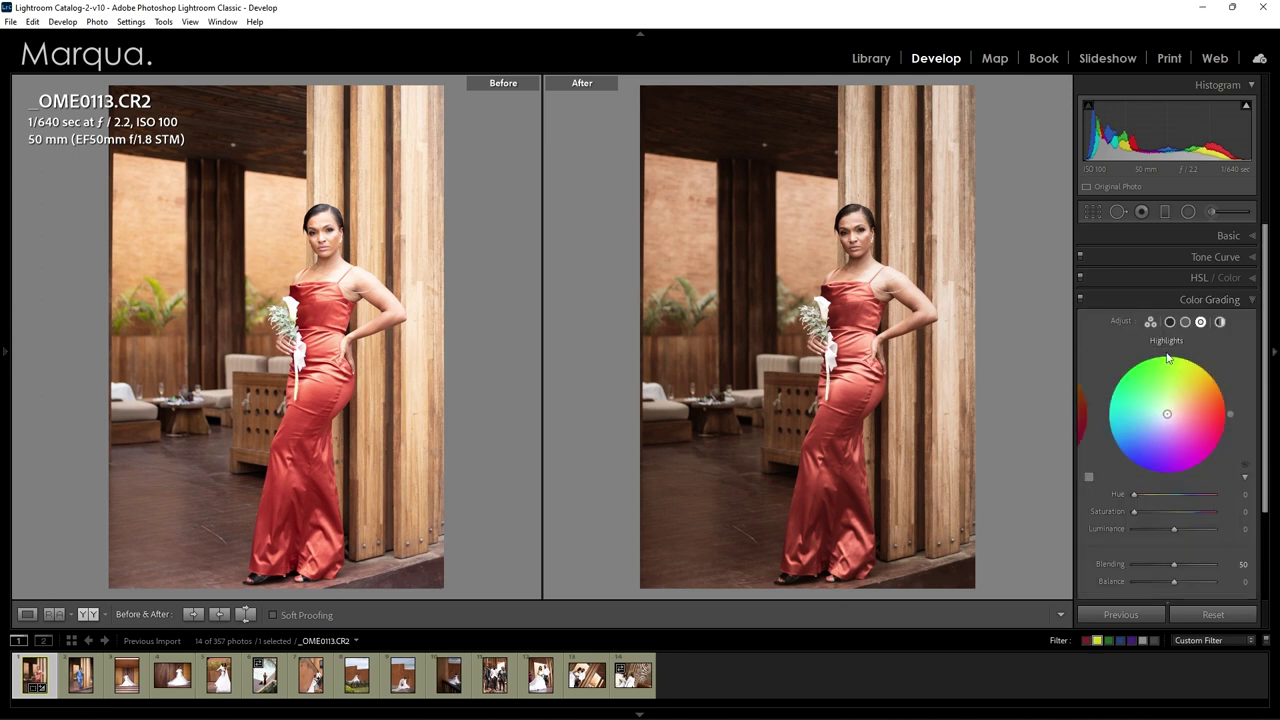
left_click(1170, 322)
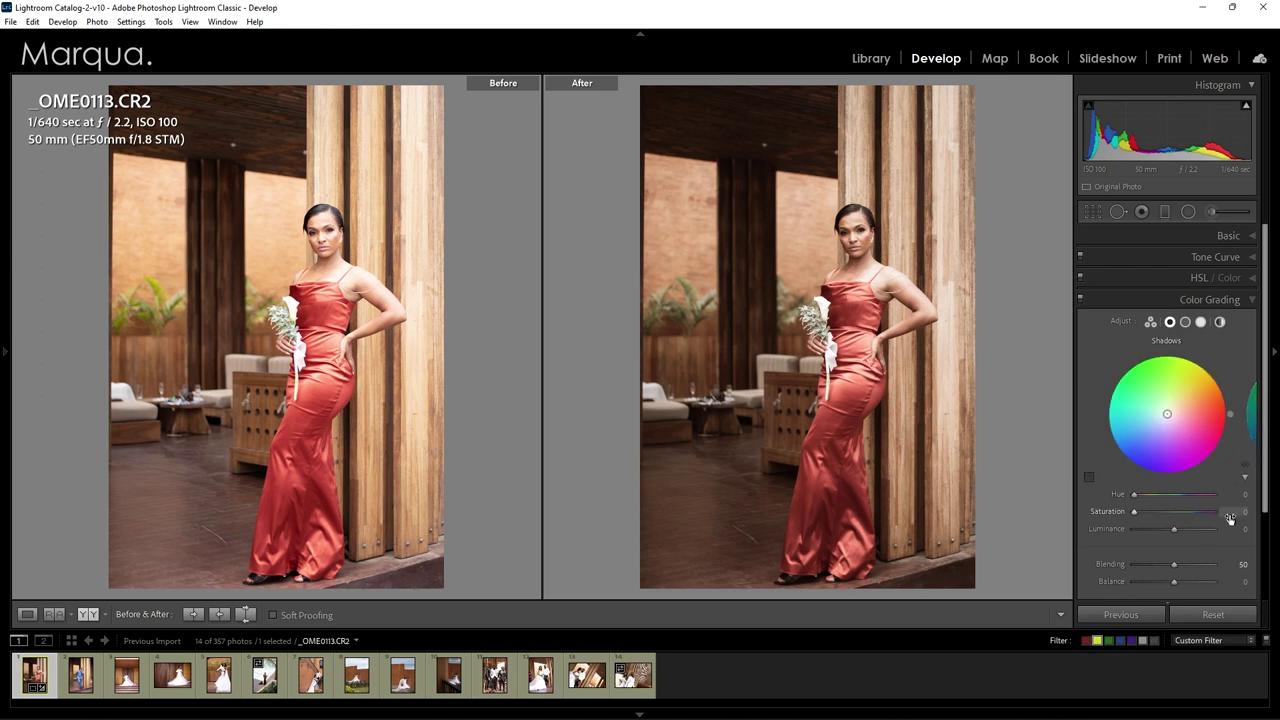
left_click_drag(1215, 496, 1241, 496)
left_click_drag(1232, 517, 1238, 517)
left_click_drag(1238, 511, 1235, 511)
left_click(1080, 299)
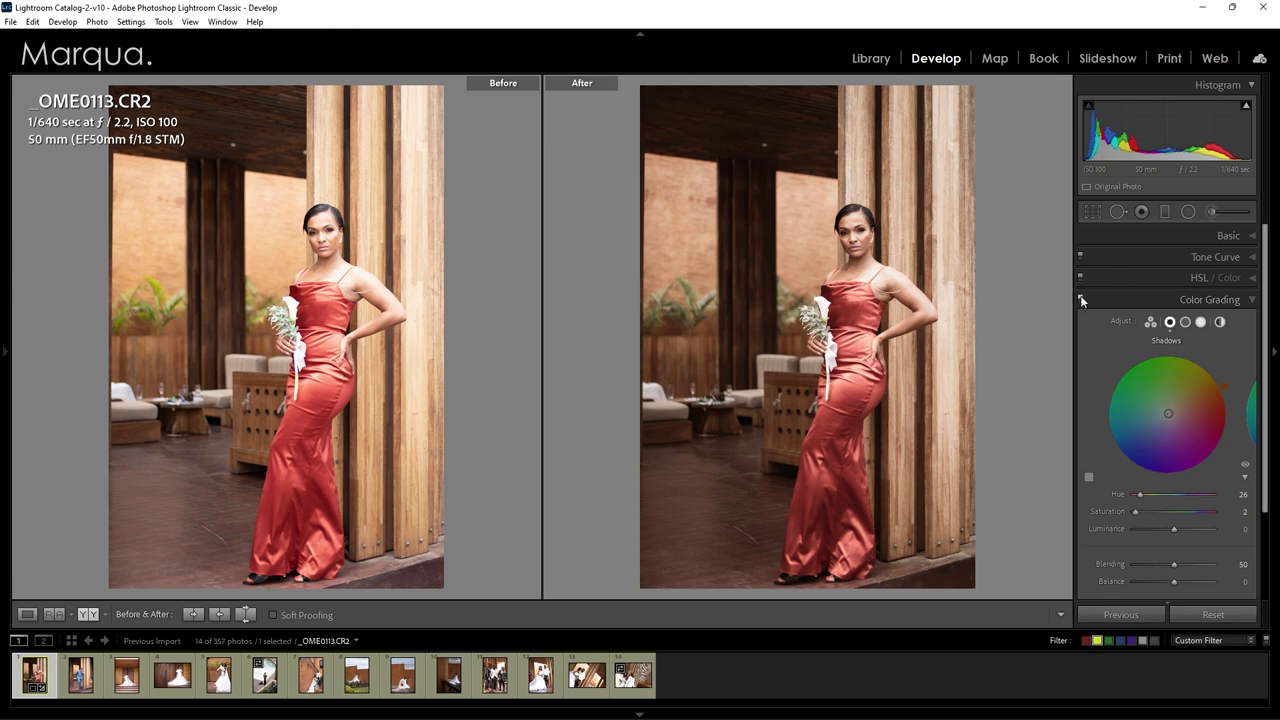
left_click(1081, 300)
- Tint the highlights in Color Grading with hue 60 at a low saturation, and compare the photo with the grading off and on
left_click(1201, 322)
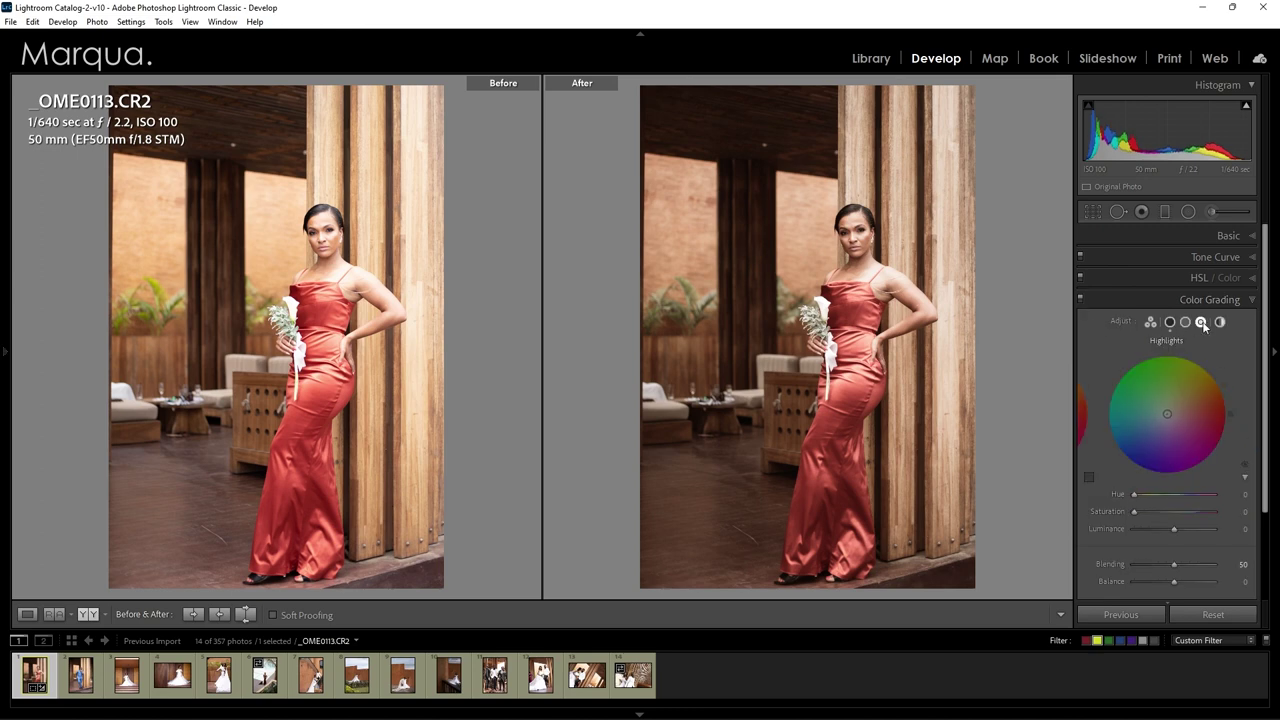
left_click_drag(1230, 415, 1211, 369)
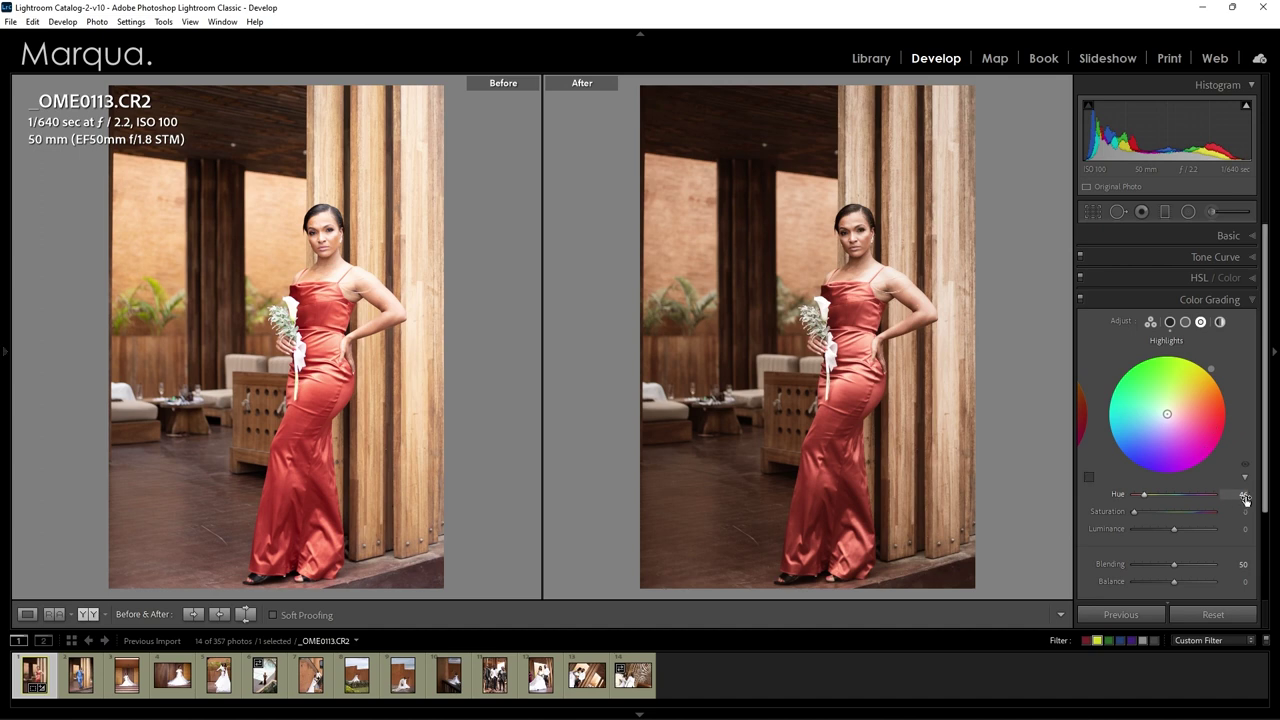
left_click_drag(1245, 499, 1259, 499)
left_click(1170, 321)
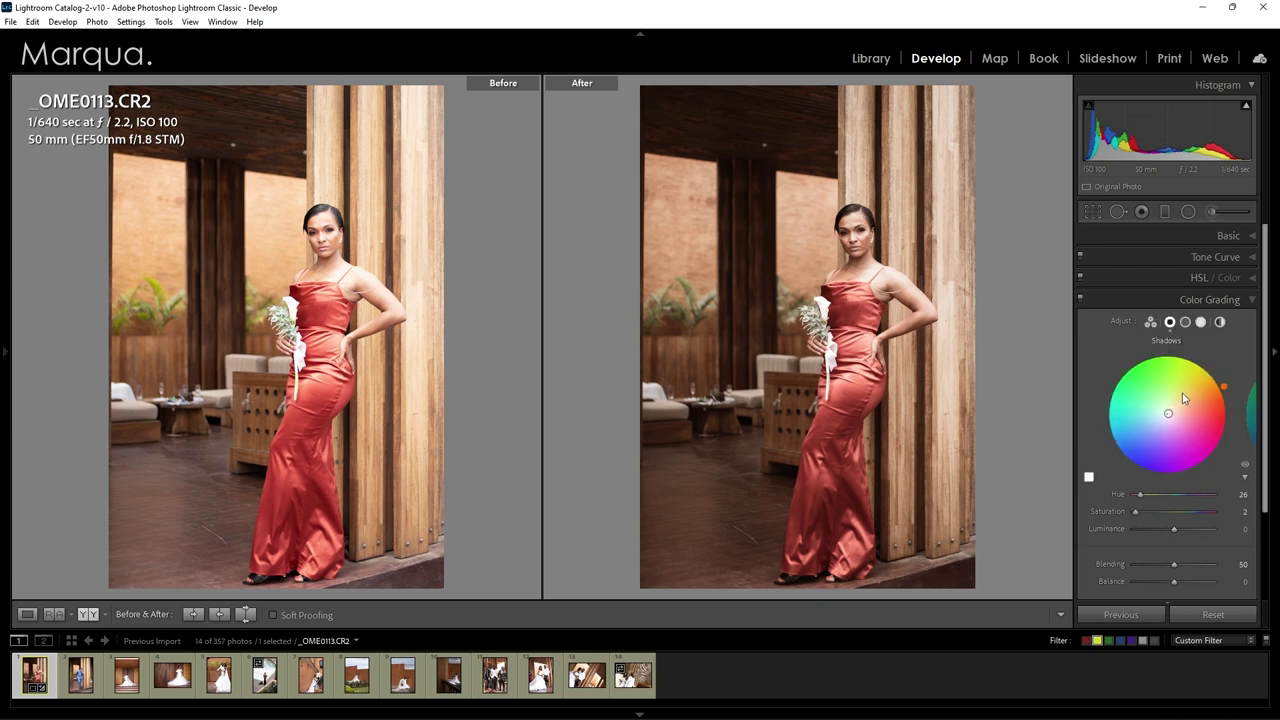
left_click(1201, 321)
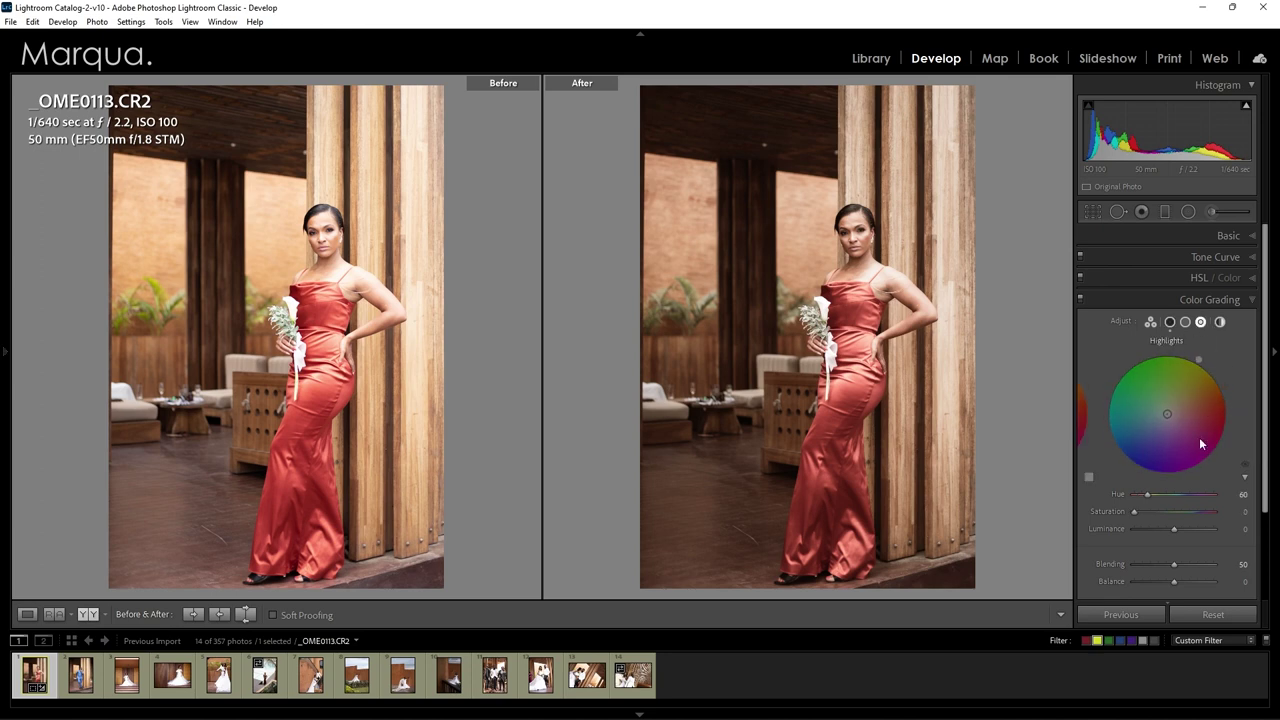
left_click_drag(1167, 413, 1170, 409)
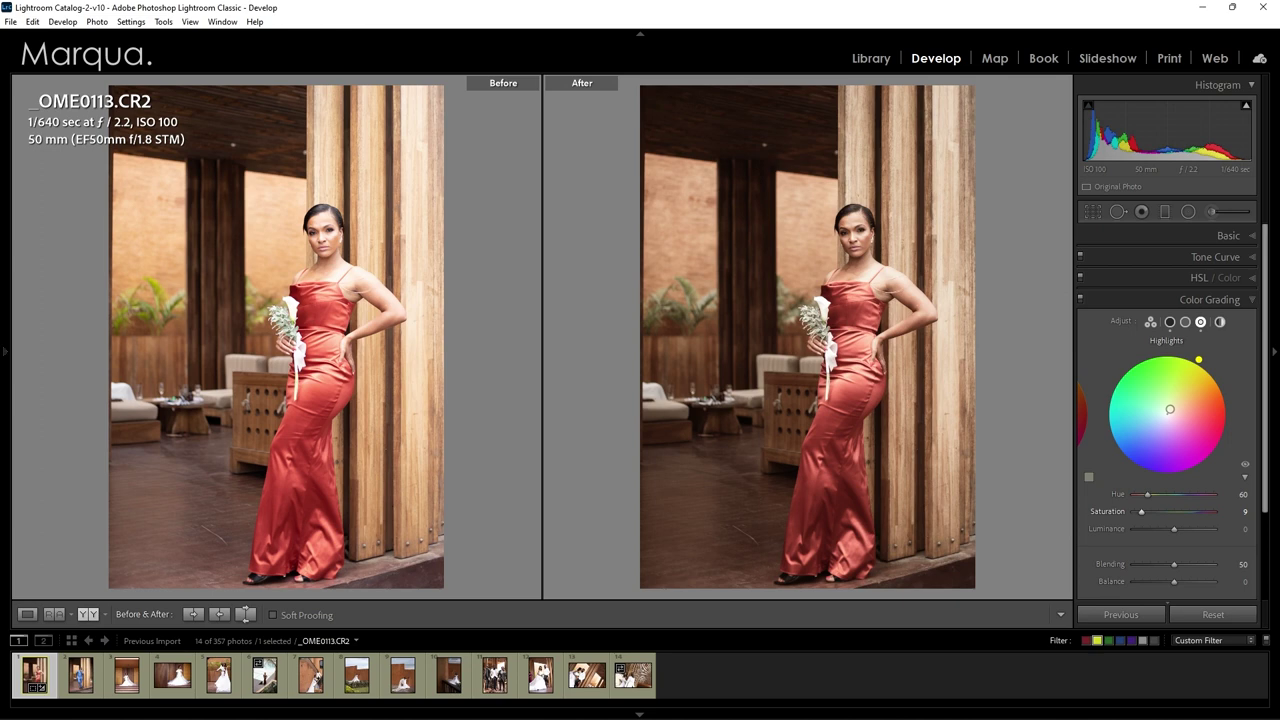
left_click_drag(1170, 409, 1169, 410)
left_click(1080, 301)
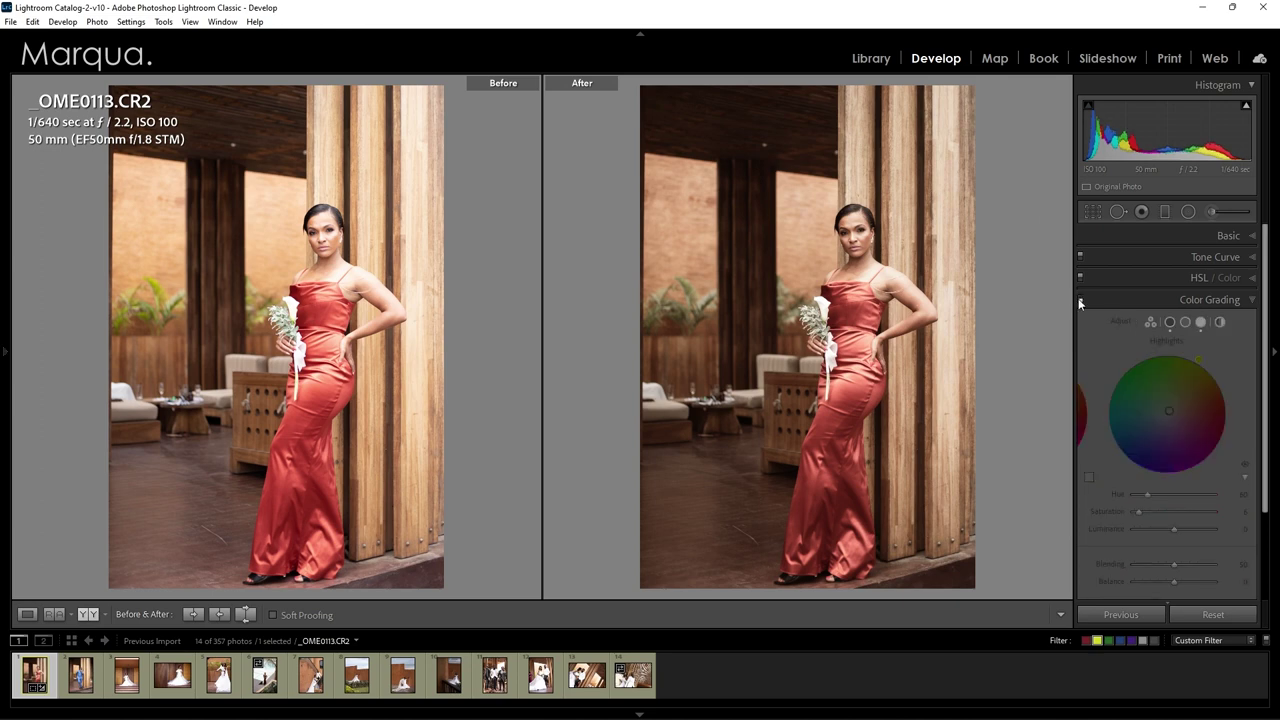
left_click(1080, 301)
left_click(1080, 301)
left_click(1080, 301)
- Look over the photo's sharpening and noise reduction settings
left_click(1120, 297)
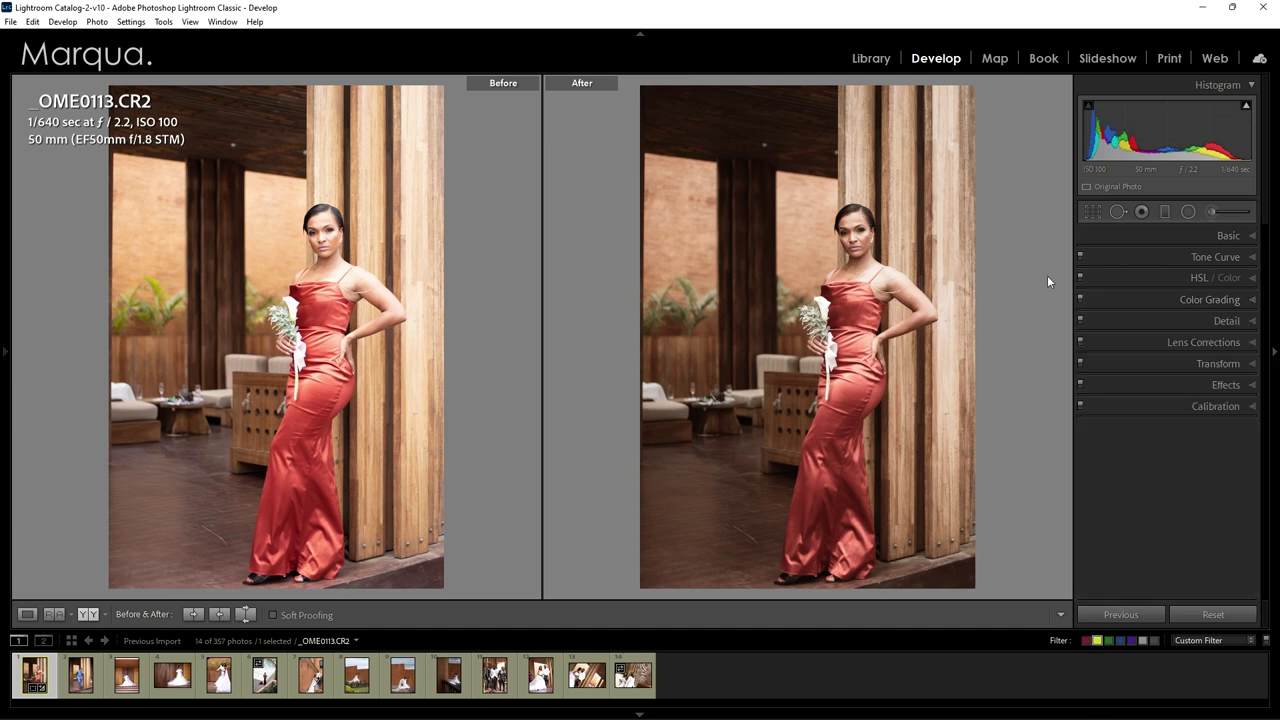
left_click(1164, 321)
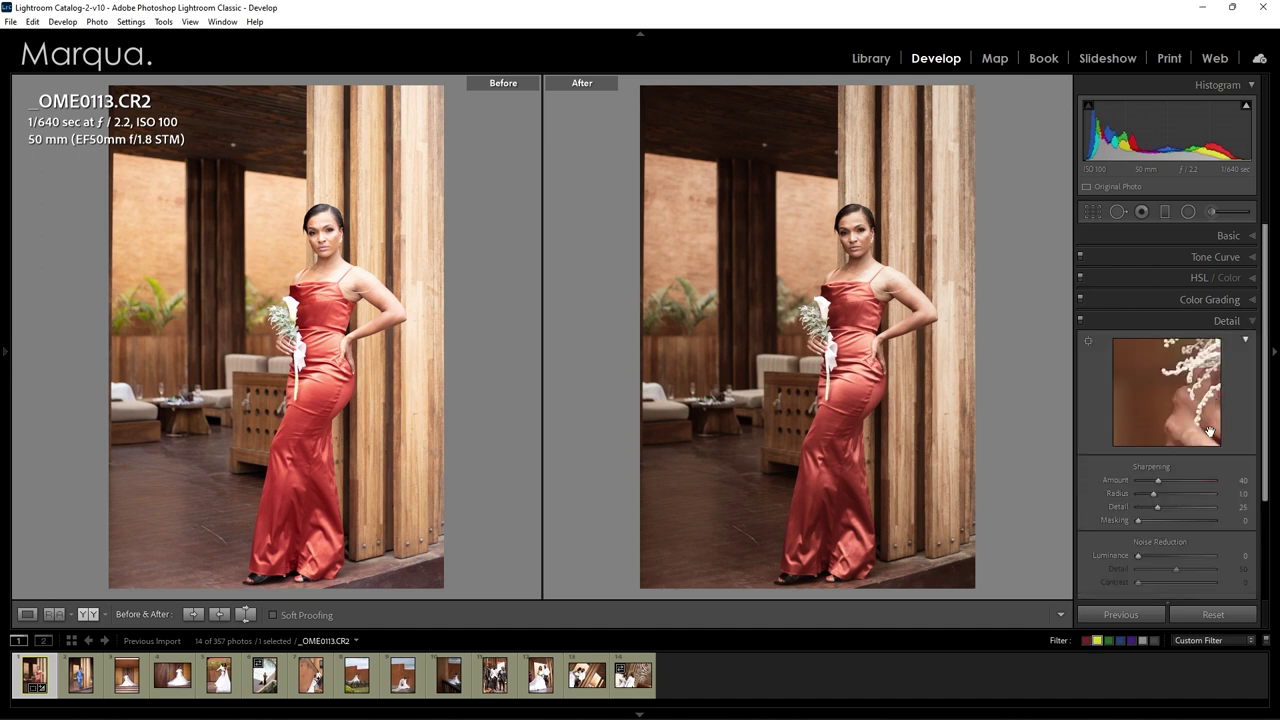
left_click(1144, 321)
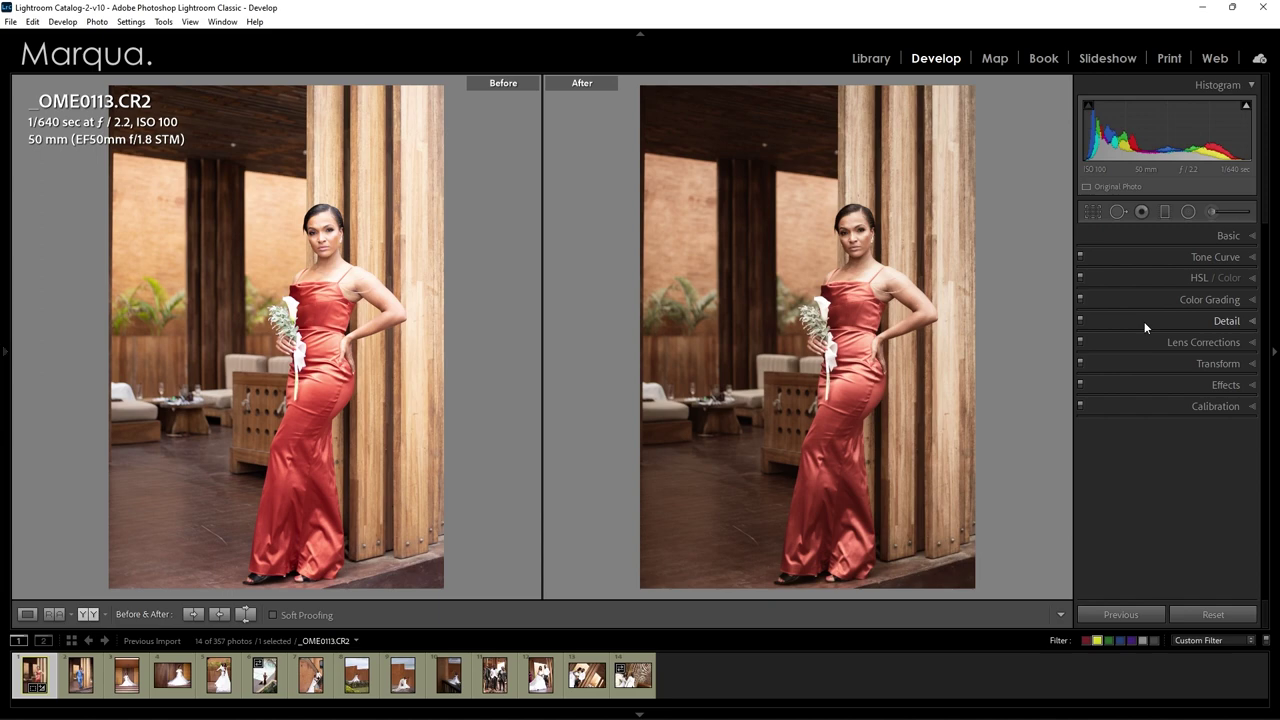
- Inspect the woman's face up close, then enable profile corrections and Remove Chromatic Aberration in the photo's Lens Corrections
left_click(855, 246)
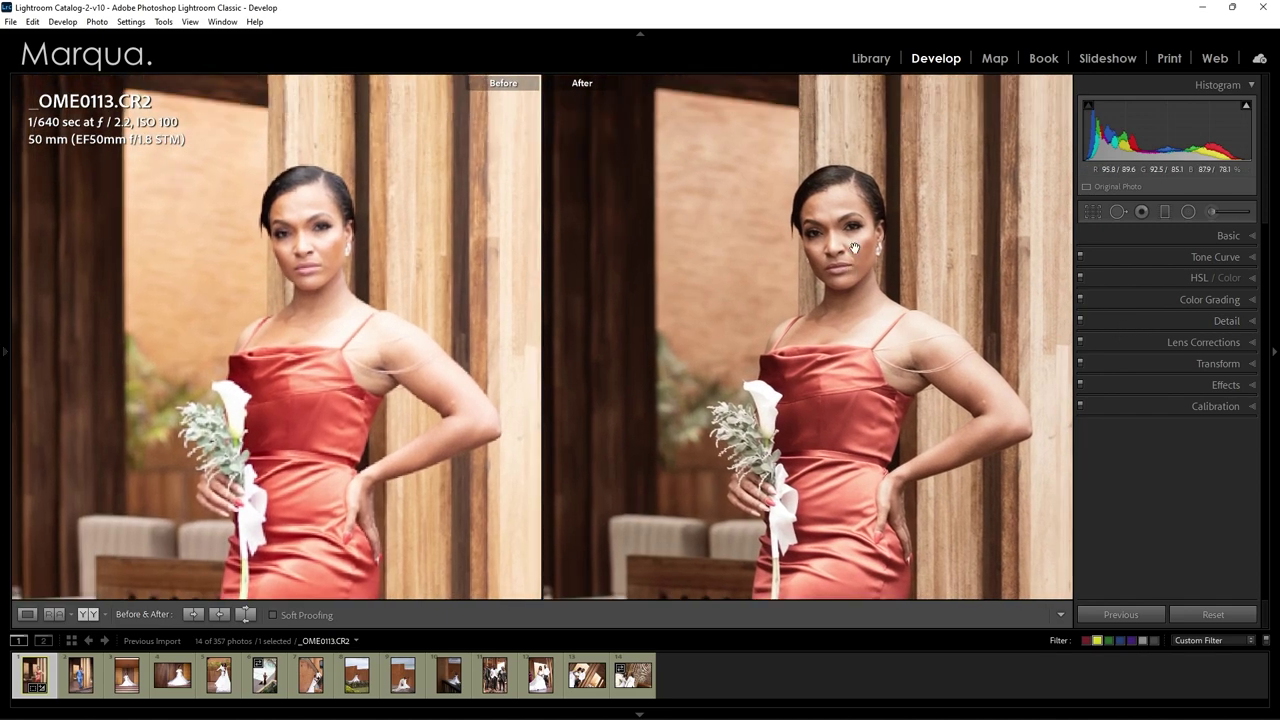
left_click(901, 352)
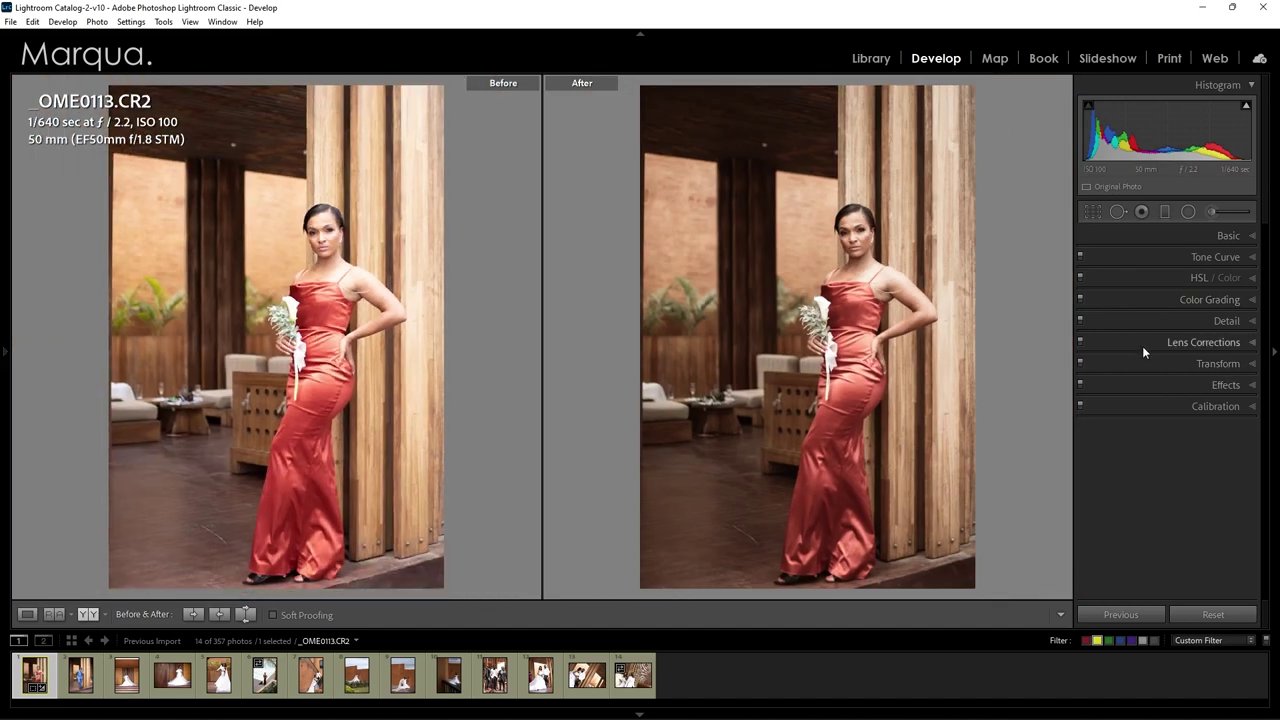
left_click(1144, 341)
left_click(1121, 398)
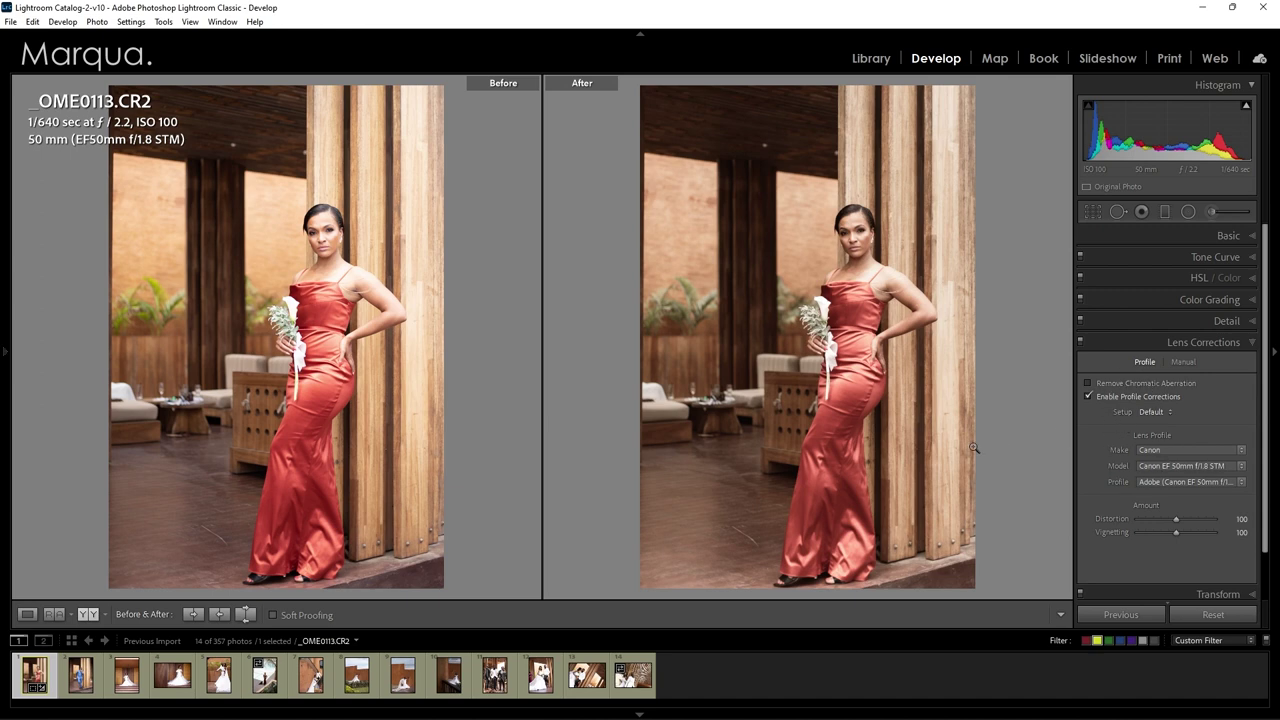
left_click(1087, 383)
left_click(1124, 340)
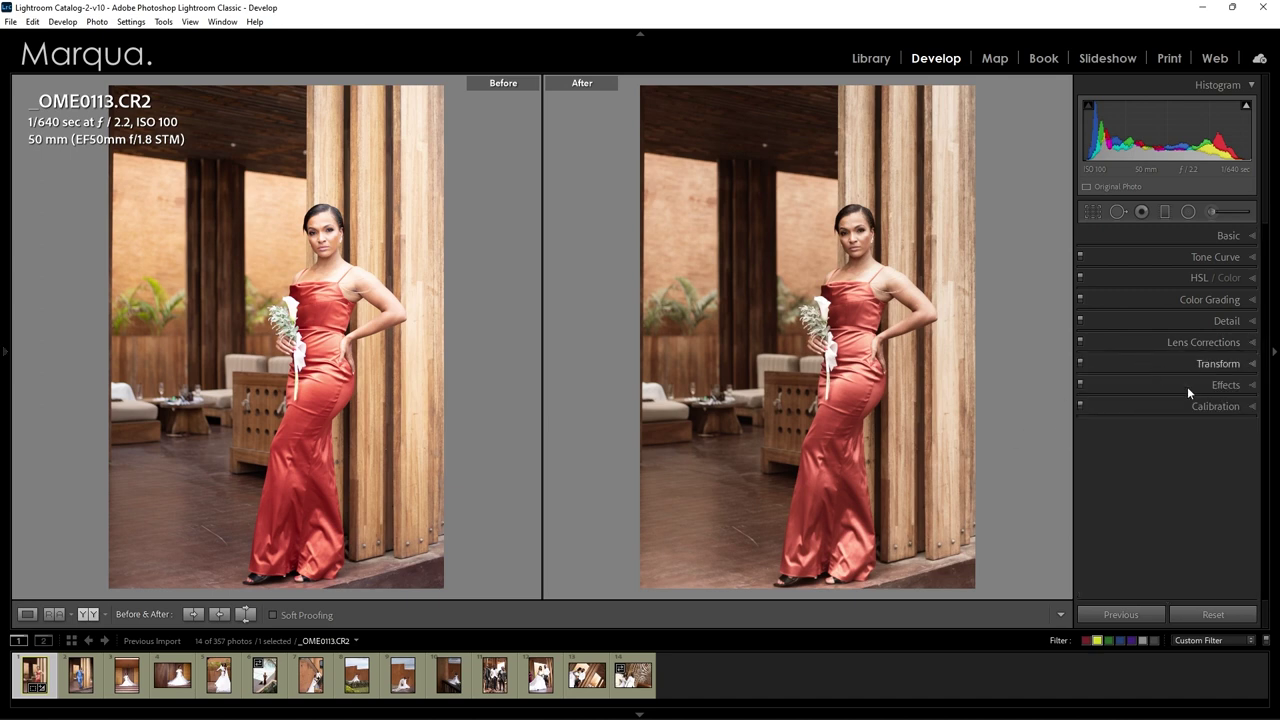
- Add grain with an amount of 20 to the photo and inspect it up close along the woman's face and dress
left_click(1160, 363)
left_click(1159, 362)
left_click(1139, 384)
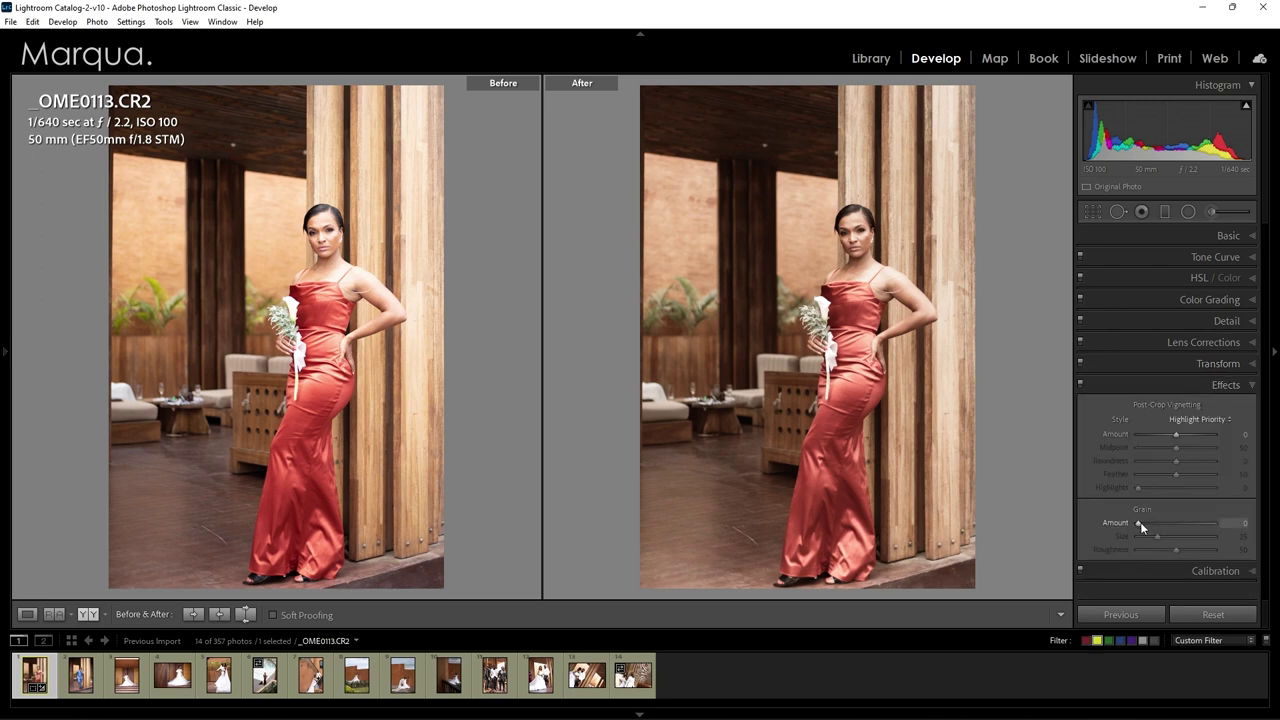
left_click_drag(1142, 524, 1157, 530)
left_click_drag(1157, 524, 1159, 524)
left_click(852, 223)
left_click(932, 369)
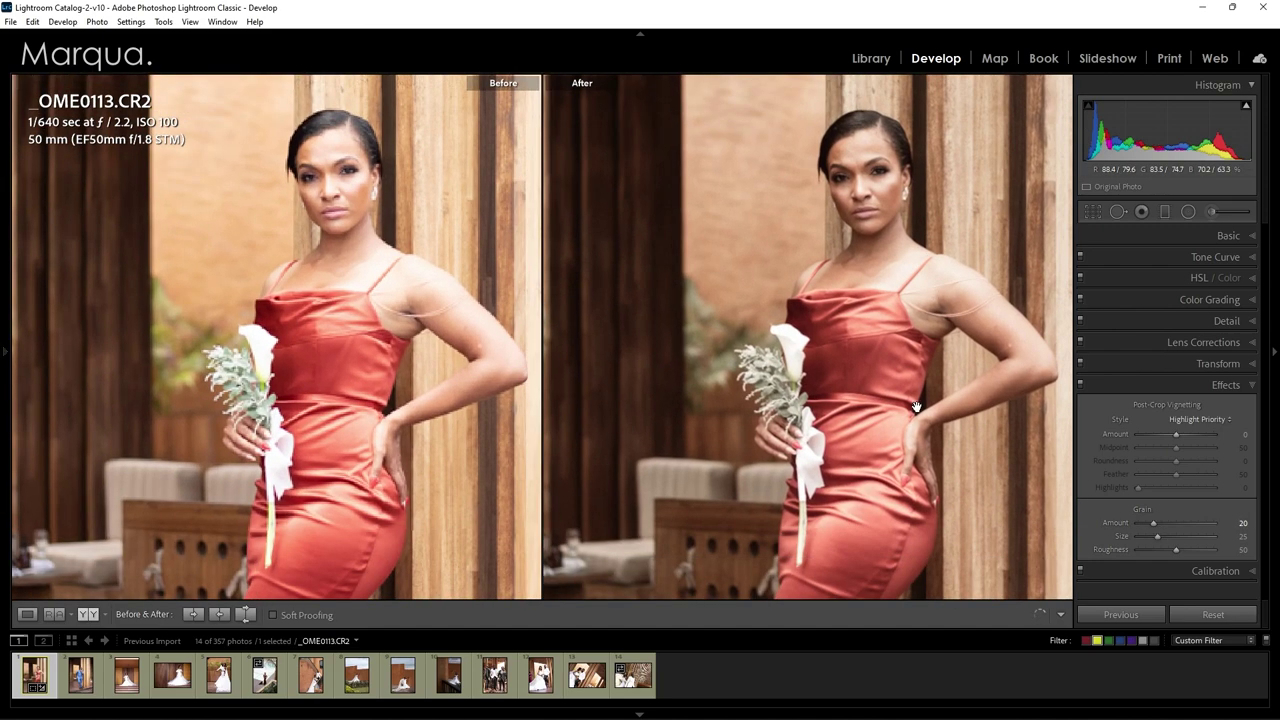
left_click(913, 412)
left_click_drag(913, 412, 970, 398)
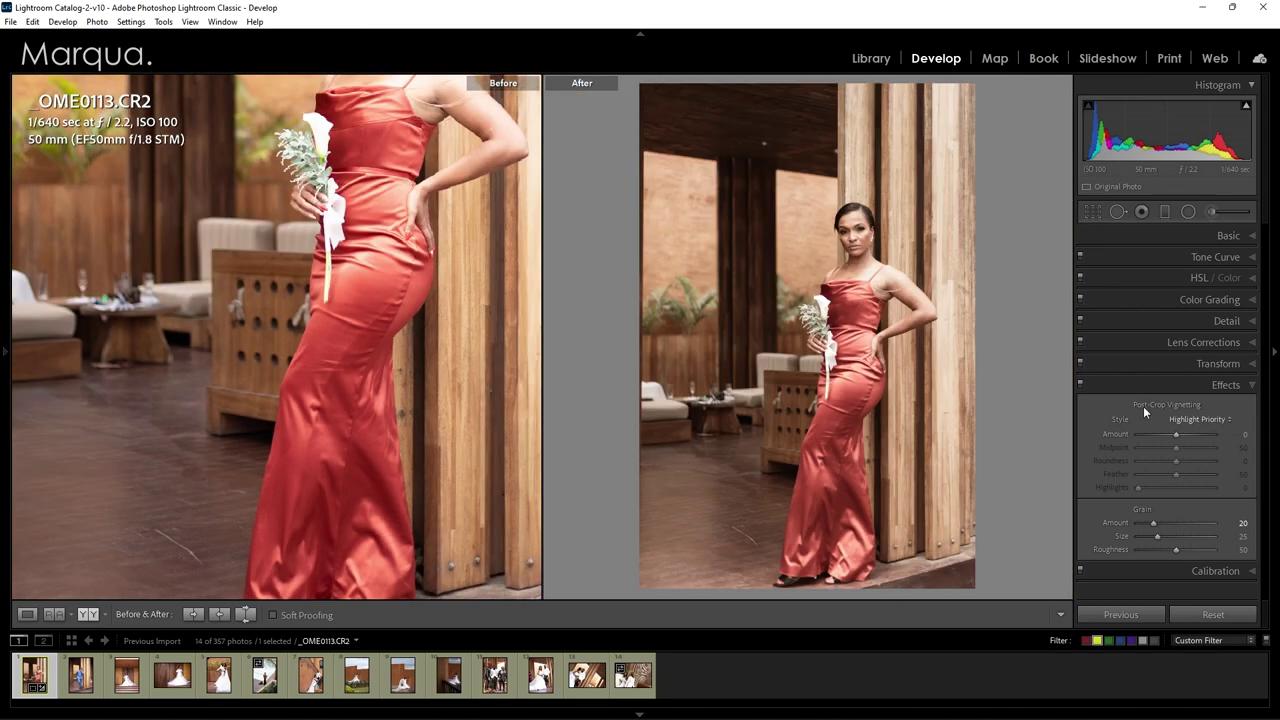
left_click(1147, 382)
- Fine-tune the Calibration settings: red primary saturation, plus hue and saturation of the green and blue primaries
left_click(1146, 405)
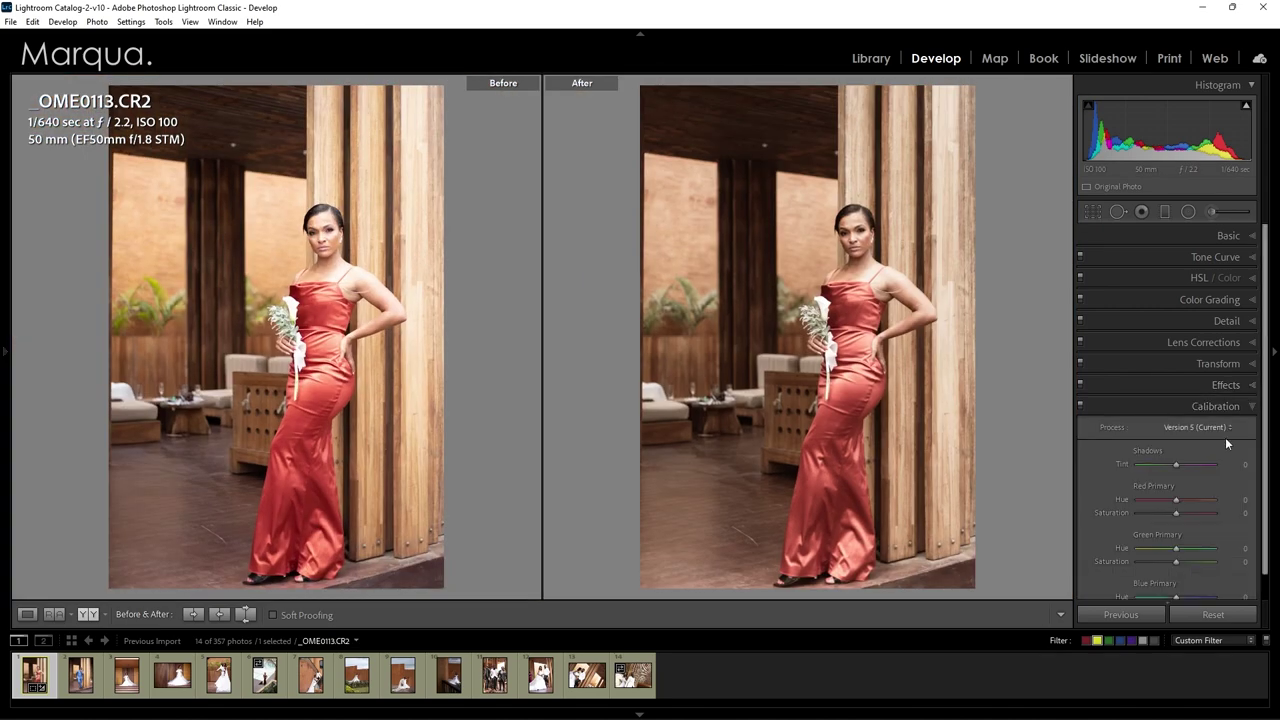
scroll(1265, 453, "down", 1)
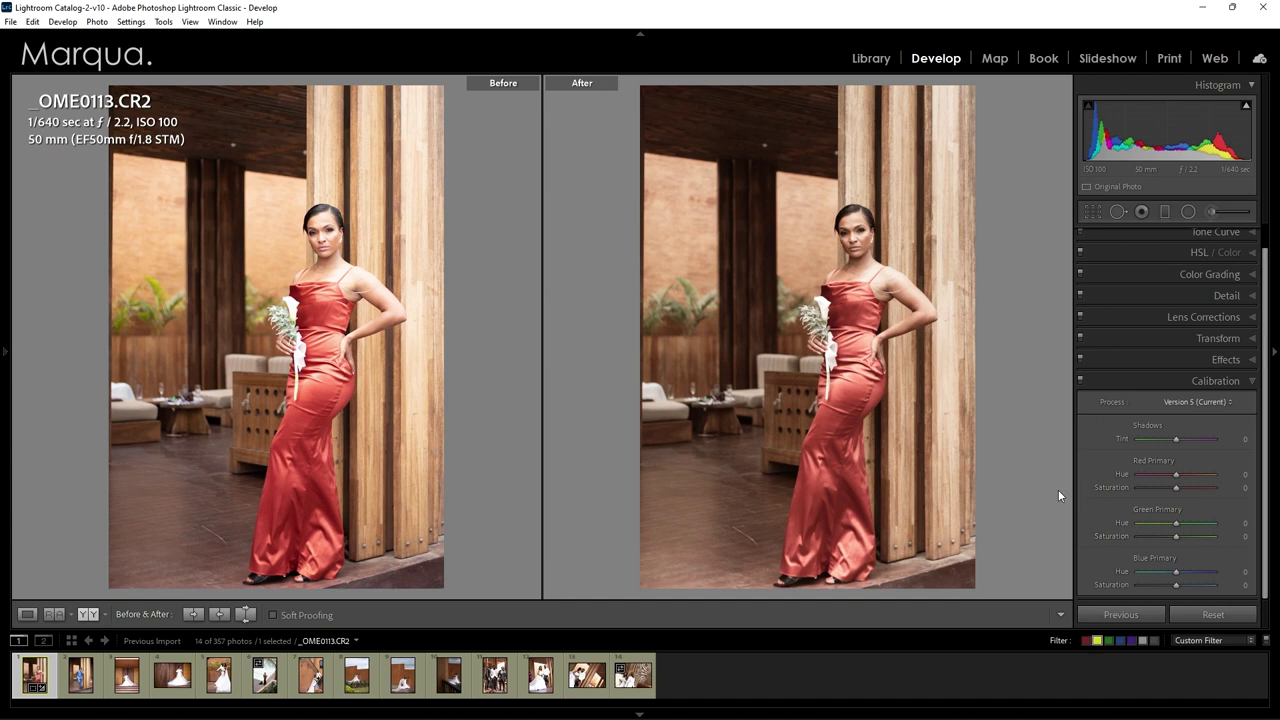
scroll(1225, 447, "up", 1)
left_click_drag(1234, 488, 1230, 488)
left_click_drag(1170, 523, 1181, 523)
left_click_drag(1176, 536, 1173, 536)
mouse_move(1191, 571)
left_mouse_down()
mouse_move(1138, 571)
mouse_move(1210, 571)
mouse_move(1175, 571)
left_mouse_up()
left_click_drag(1175, 584, 1177, 584)
left_click(1169, 382)
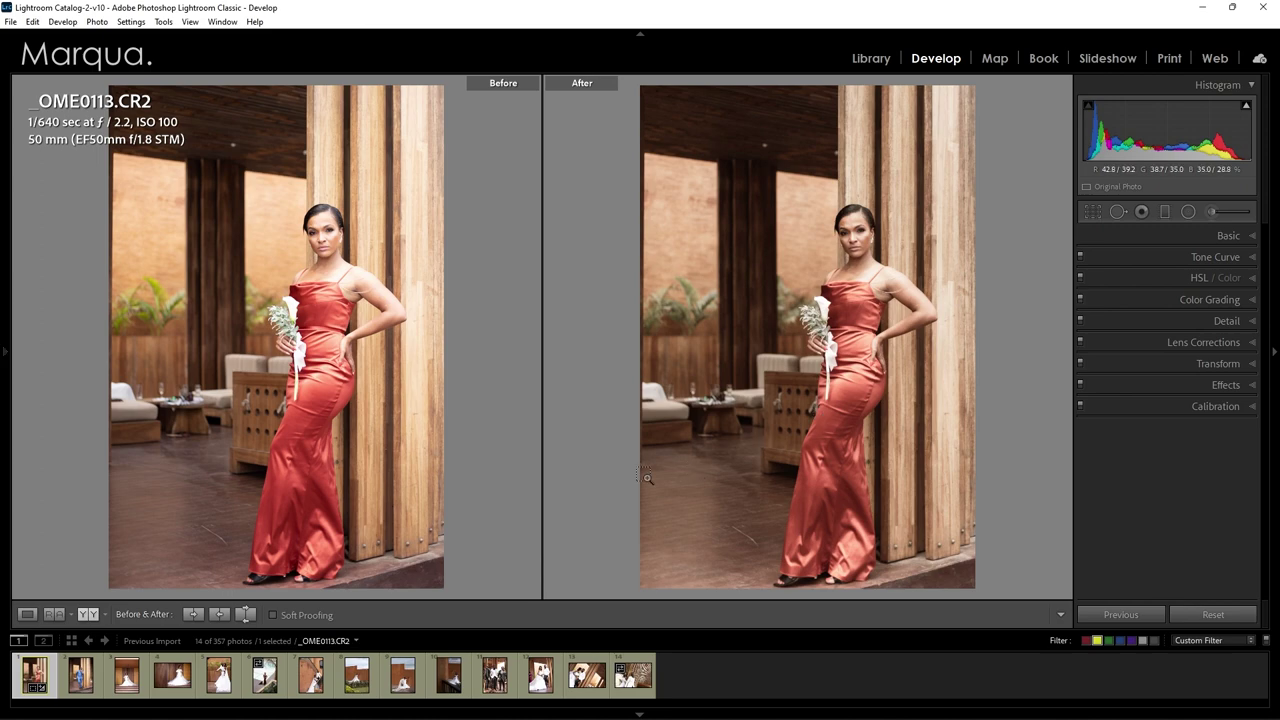
- Copy the develop settings from the red dress portrait and paste them onto _OME0116.CR2, the man in blue
key("ctrl+shift+c")
left_click(996, 505)
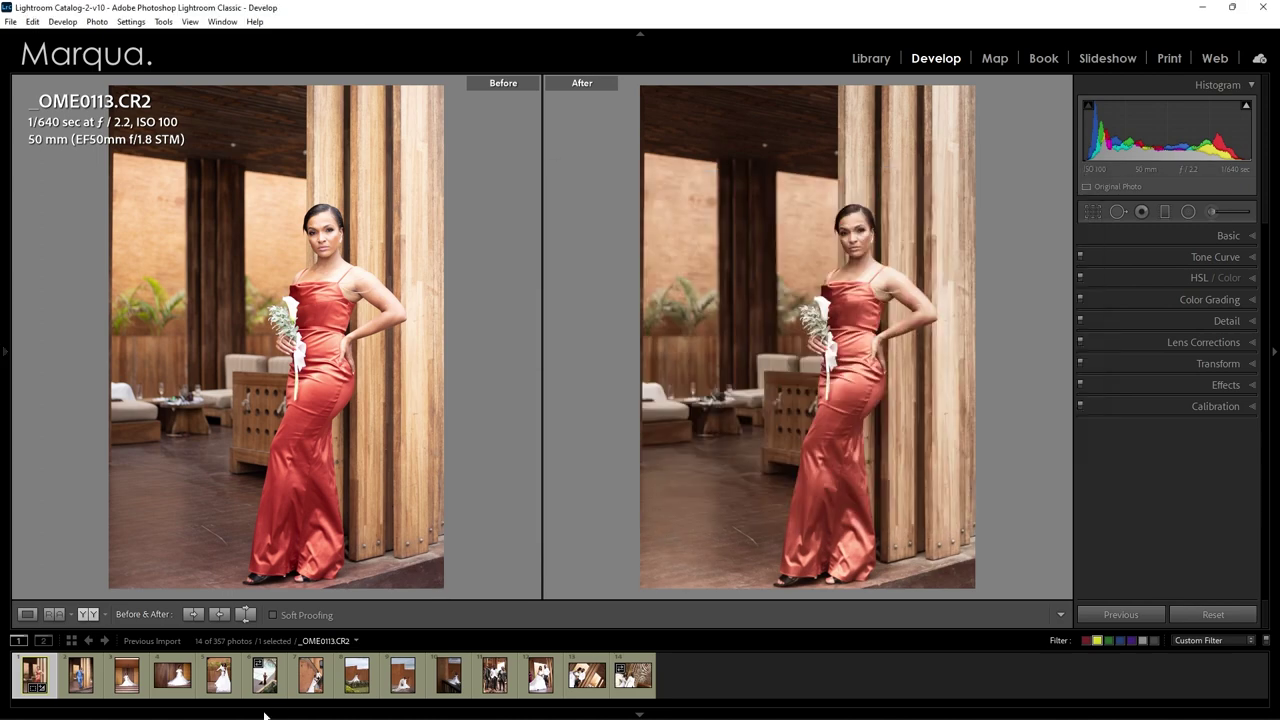
left_click(89, 688)
key("ctrl+shift+v")
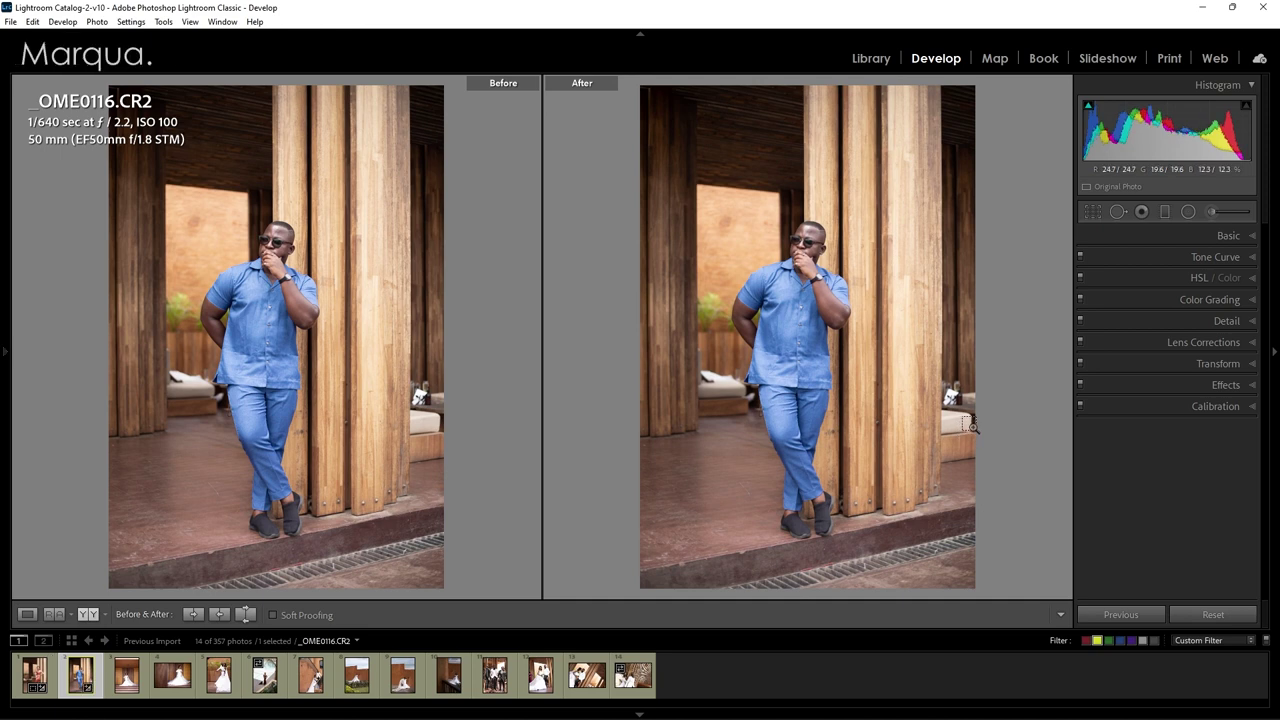
key("ctrl+shift+v")
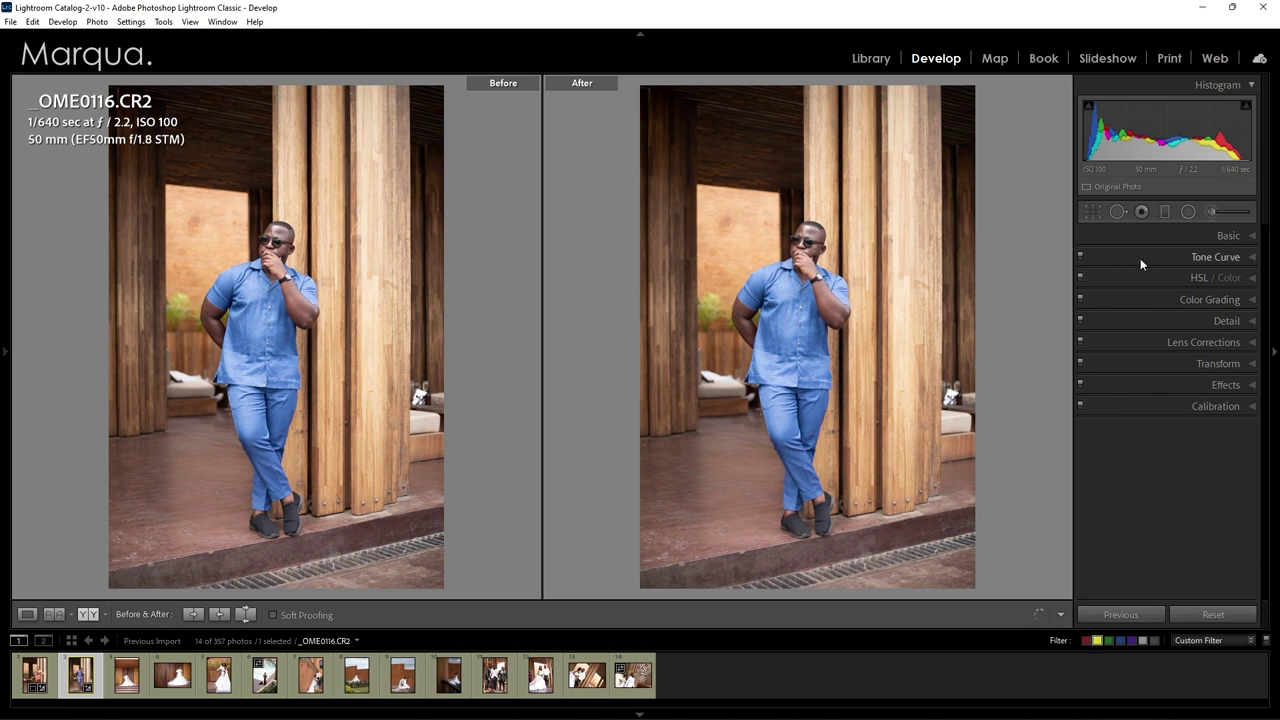
- Set the exposure of the man's photo to -0.42 and crop it tighter around him at the original aspect ratio
left_click(1162, 234)
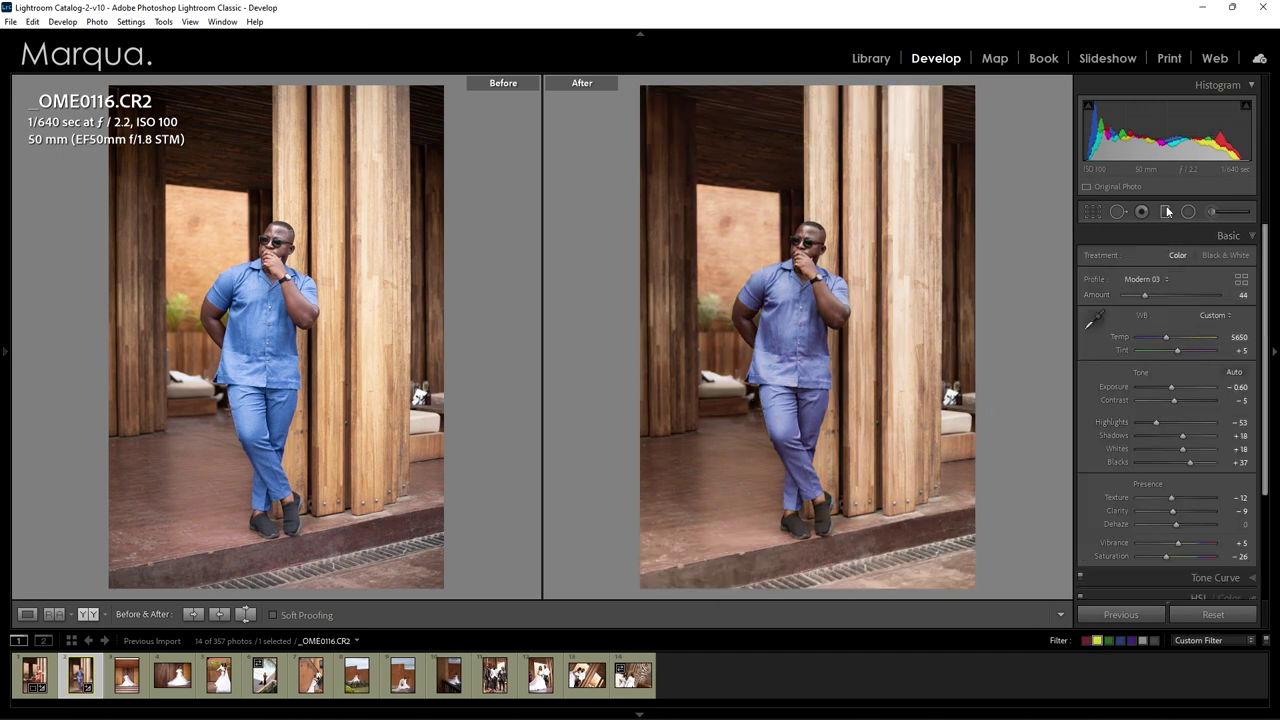
left_click_drag(1150, 125, 1165, 125)
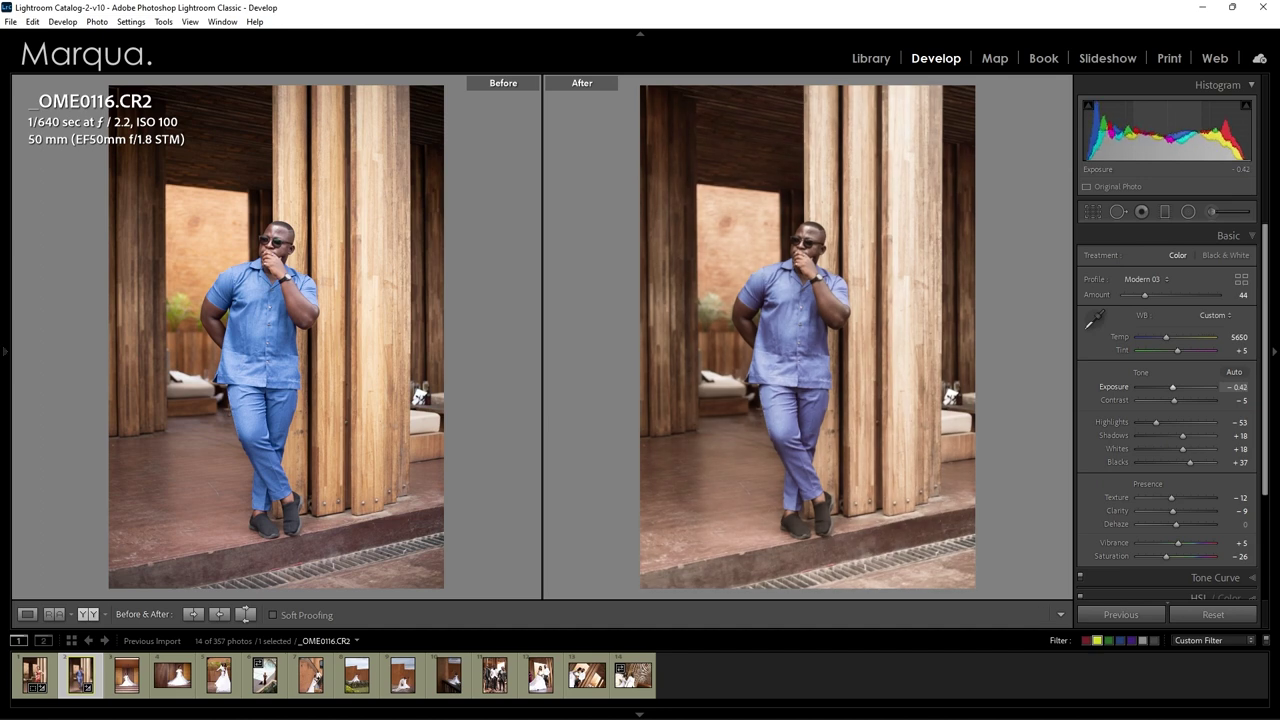
left_click(1092, 211)
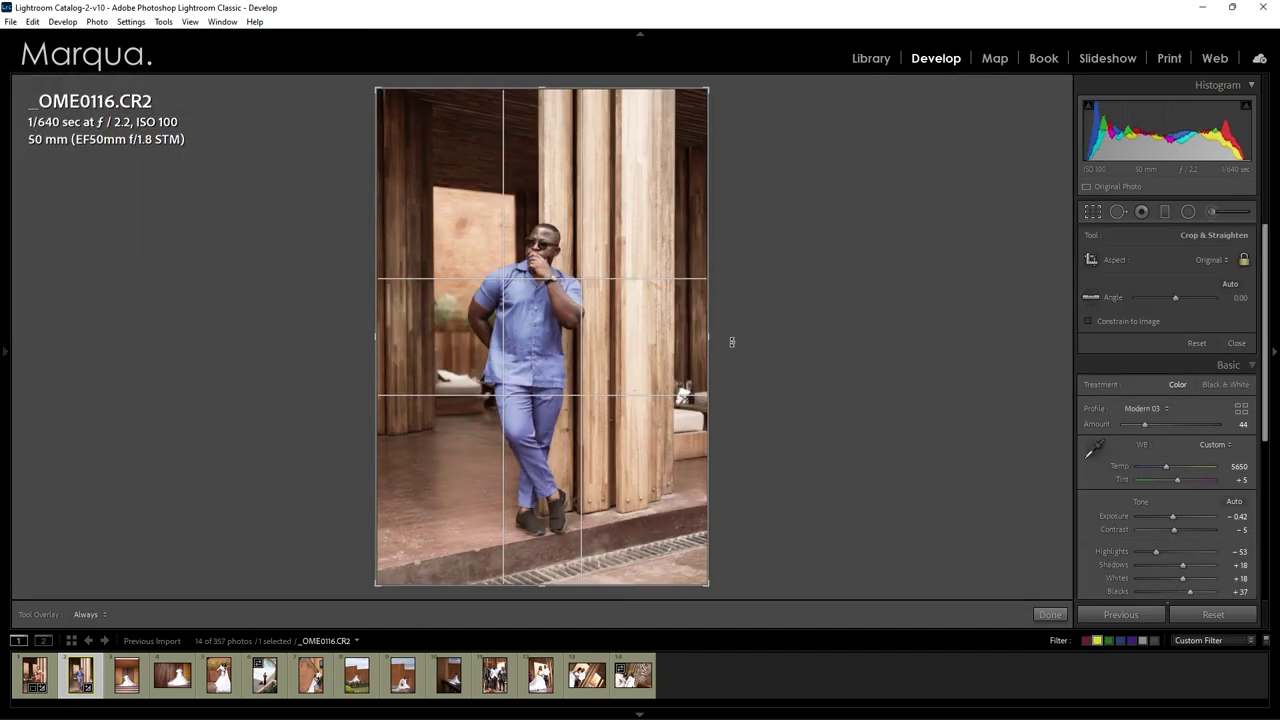
left_click_drag(711, 311, 692, 309)
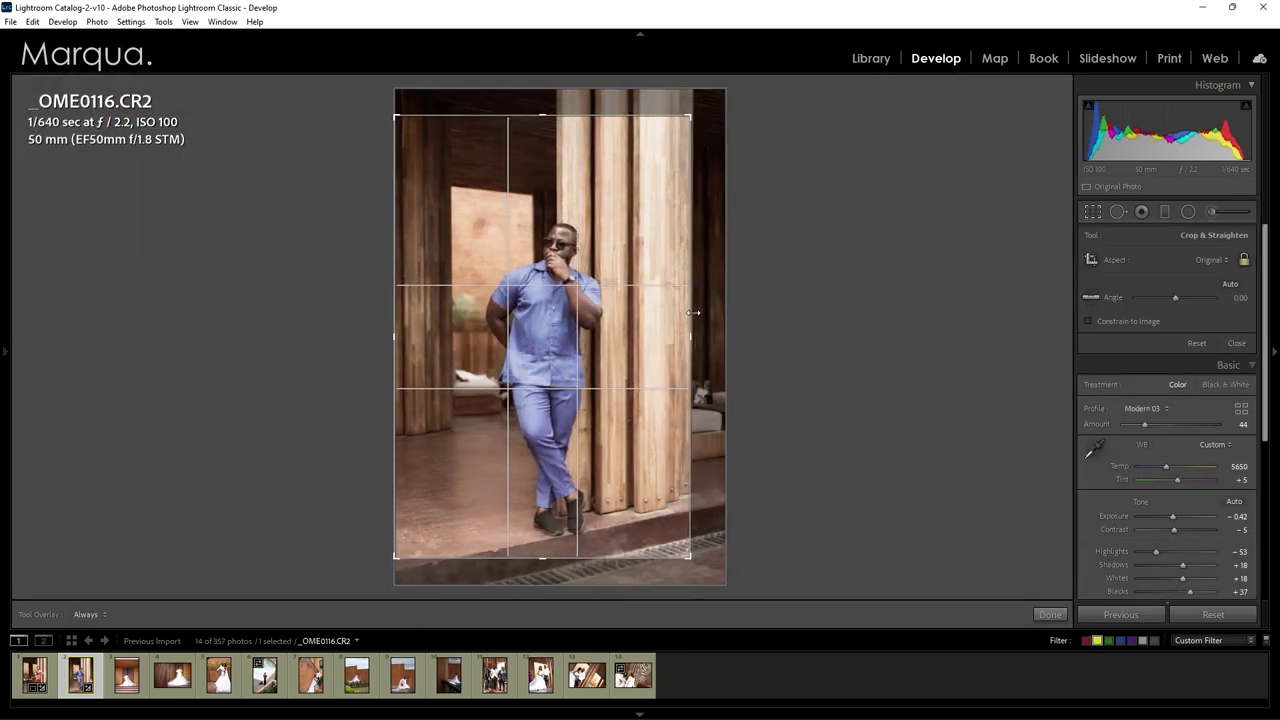
left_click_drag(728, 266, 730, 266)
left_click(1050, 614)
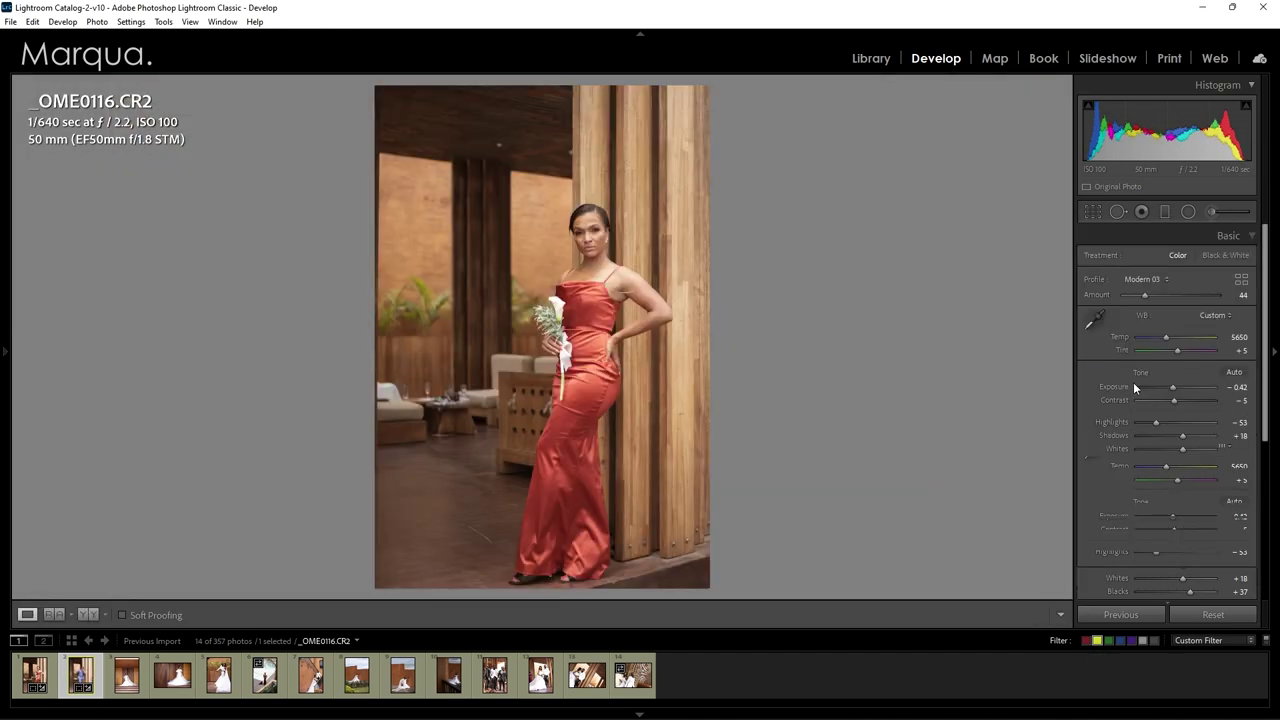
left_click(1192, 238)
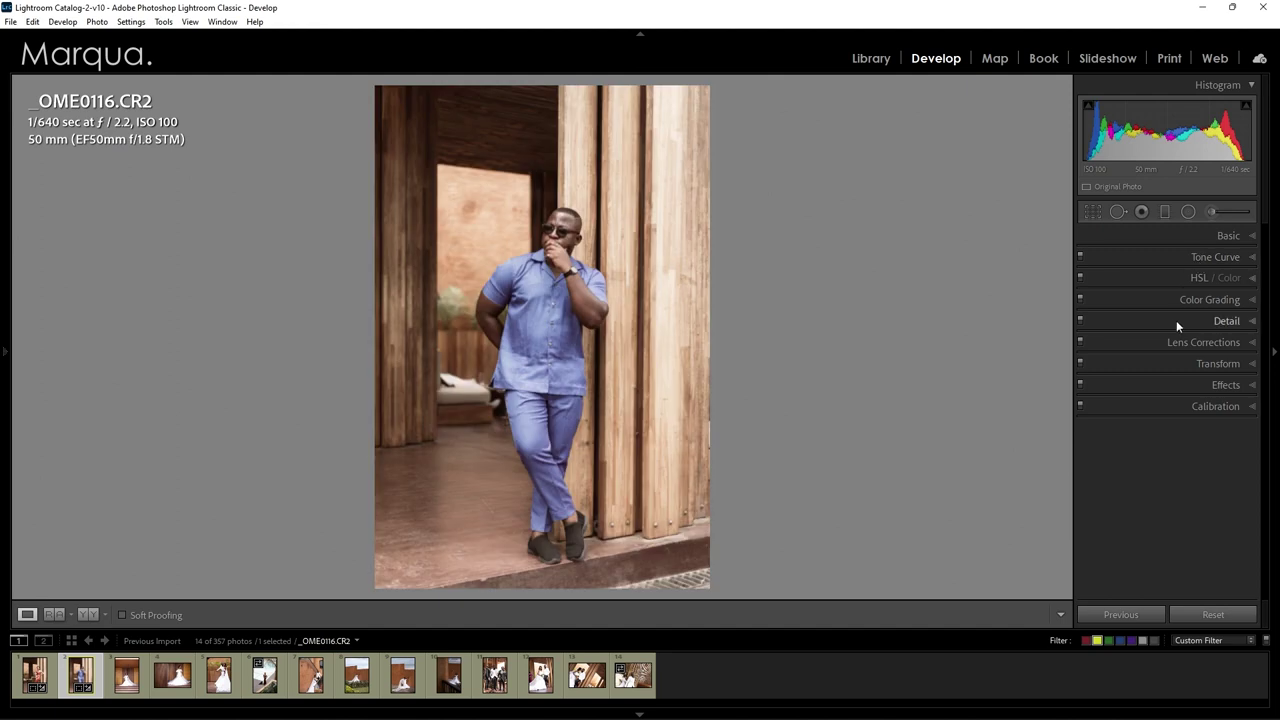
- Lower the shadows luminance in Color Grading to -17 and compare the man's photo before and after
left_click(1136, 295)
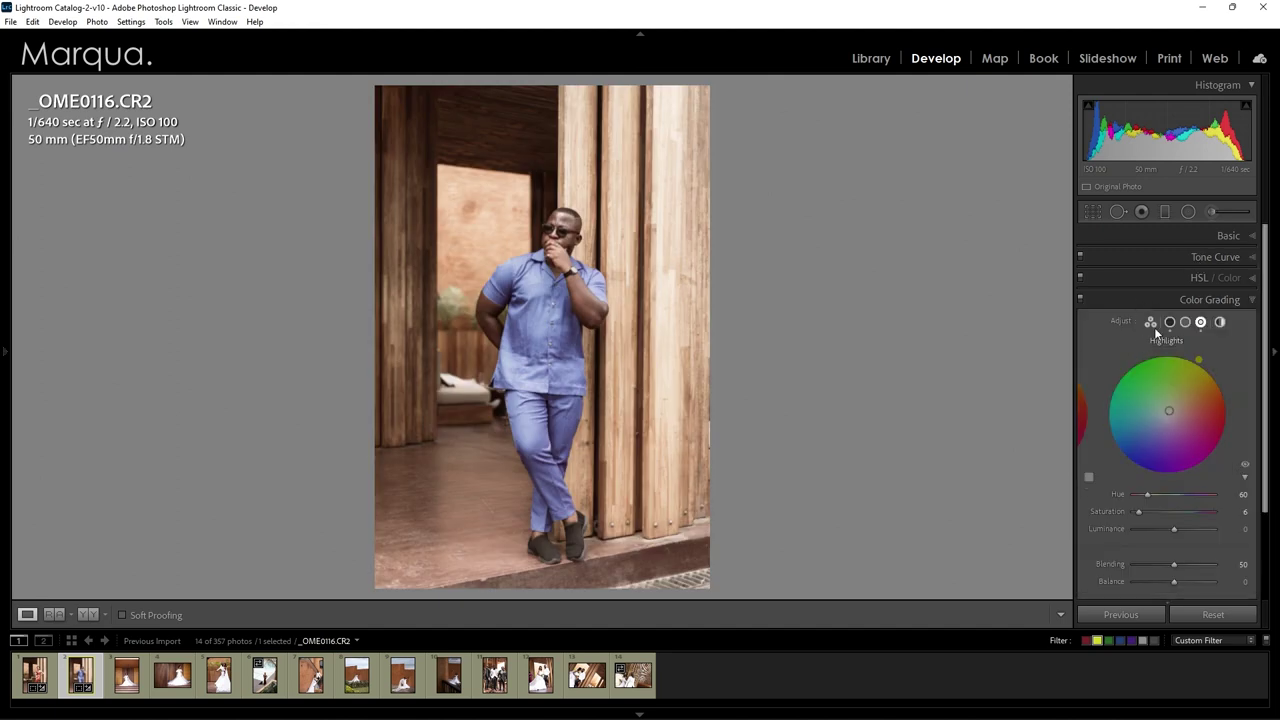
left_click(1170, 322)
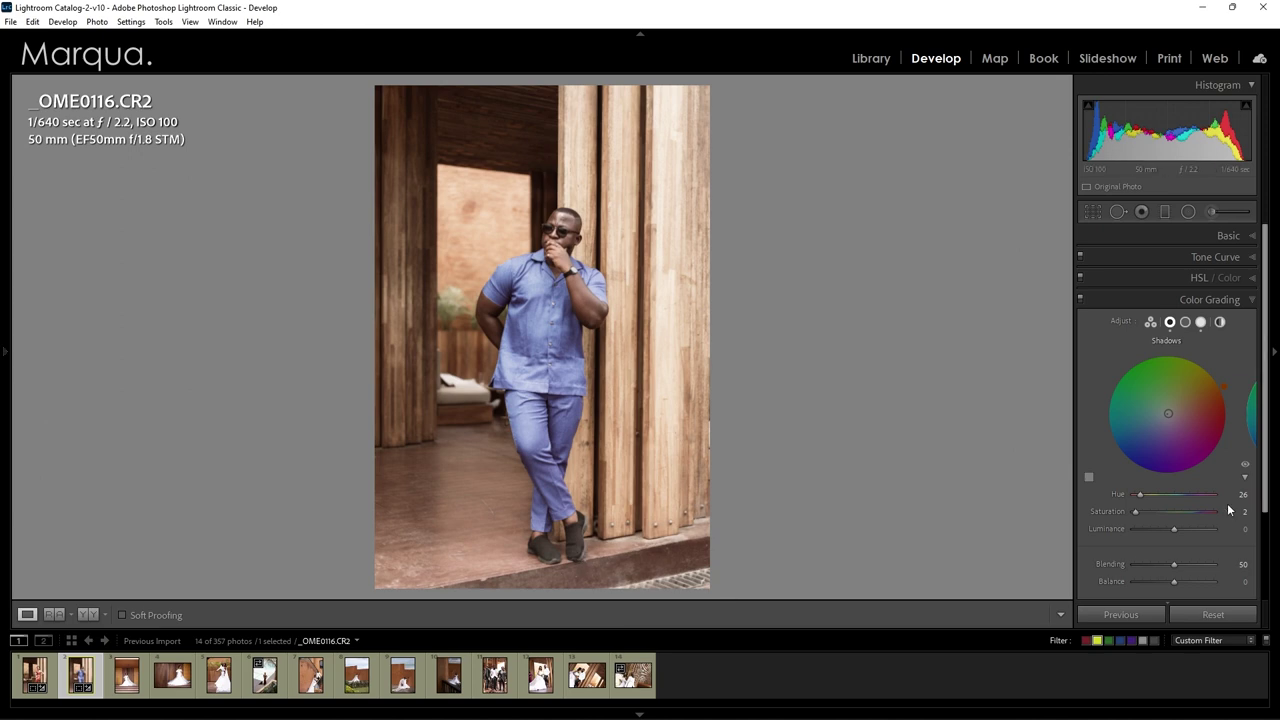
left_click_drag(1174, 530, 1166, 530)
key("y")
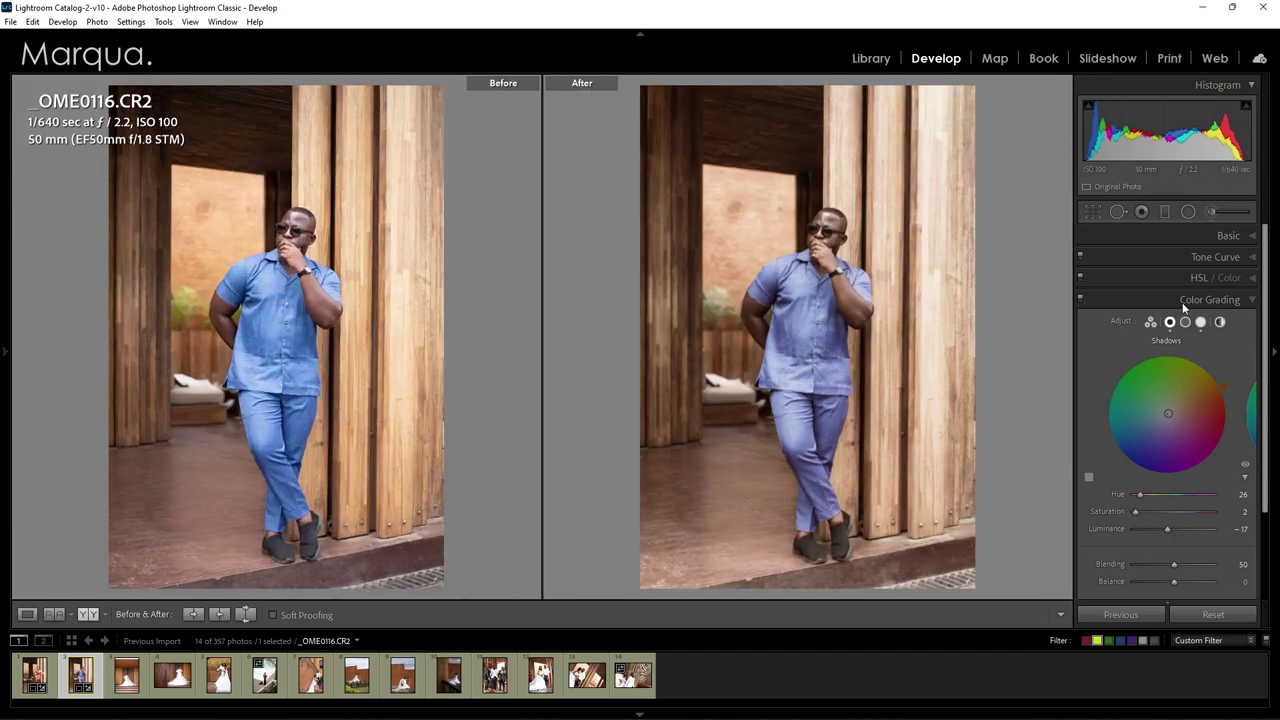
left_click(1140, 300)
- Adjust the outfit's blues in HSL: blue hue -15, blue saturation +10, blue luminance -3 and aqua hue +68
left_click(1134, 277)
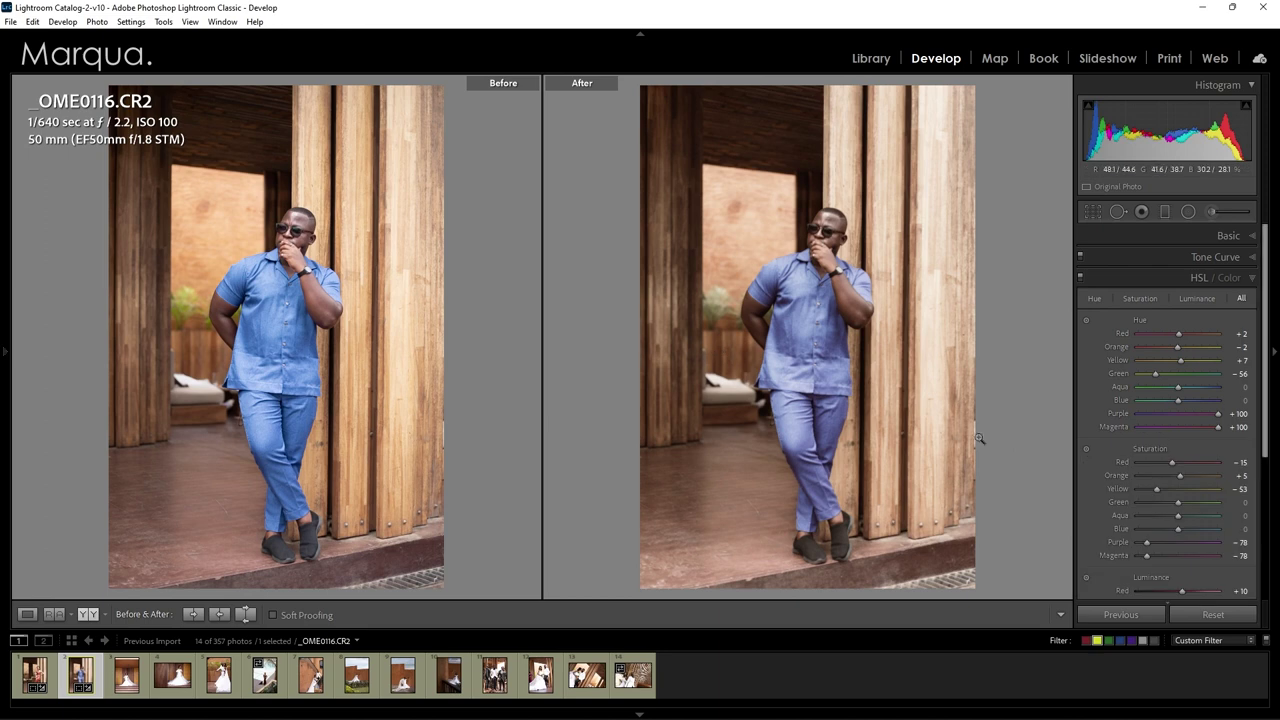
left_click_drag(1266, 355, 1265, 432)
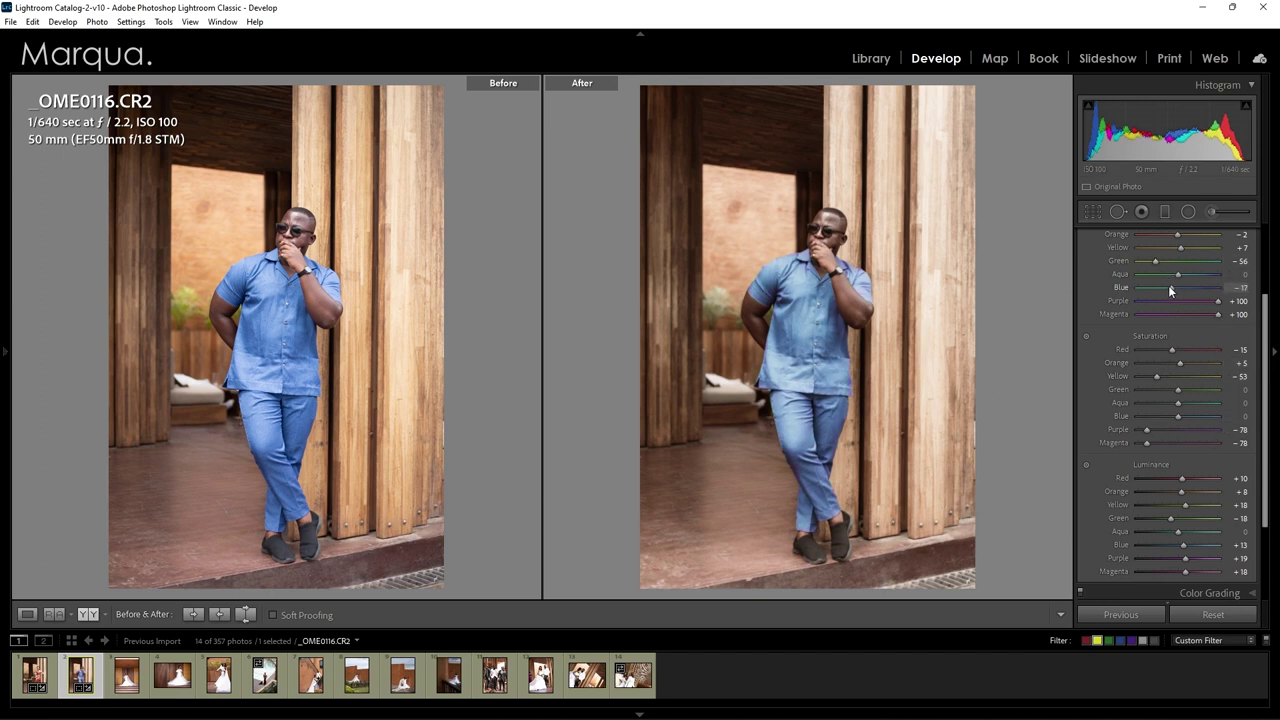
left_click_drag(1168, 286, 1173, 287)
left_click_drag(1181, 546, 1177, 546)
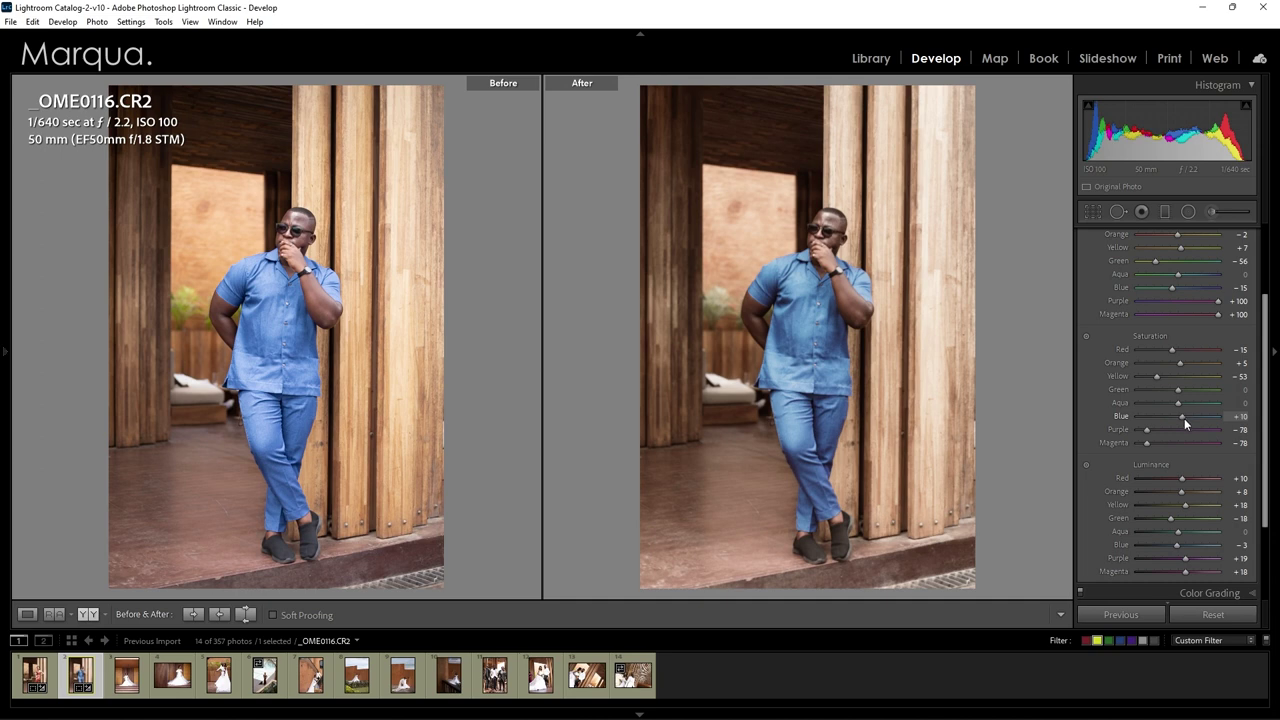
left_click_drag(1184, 418, 1186, 418)
scroll(1268, 425, "up", 2)
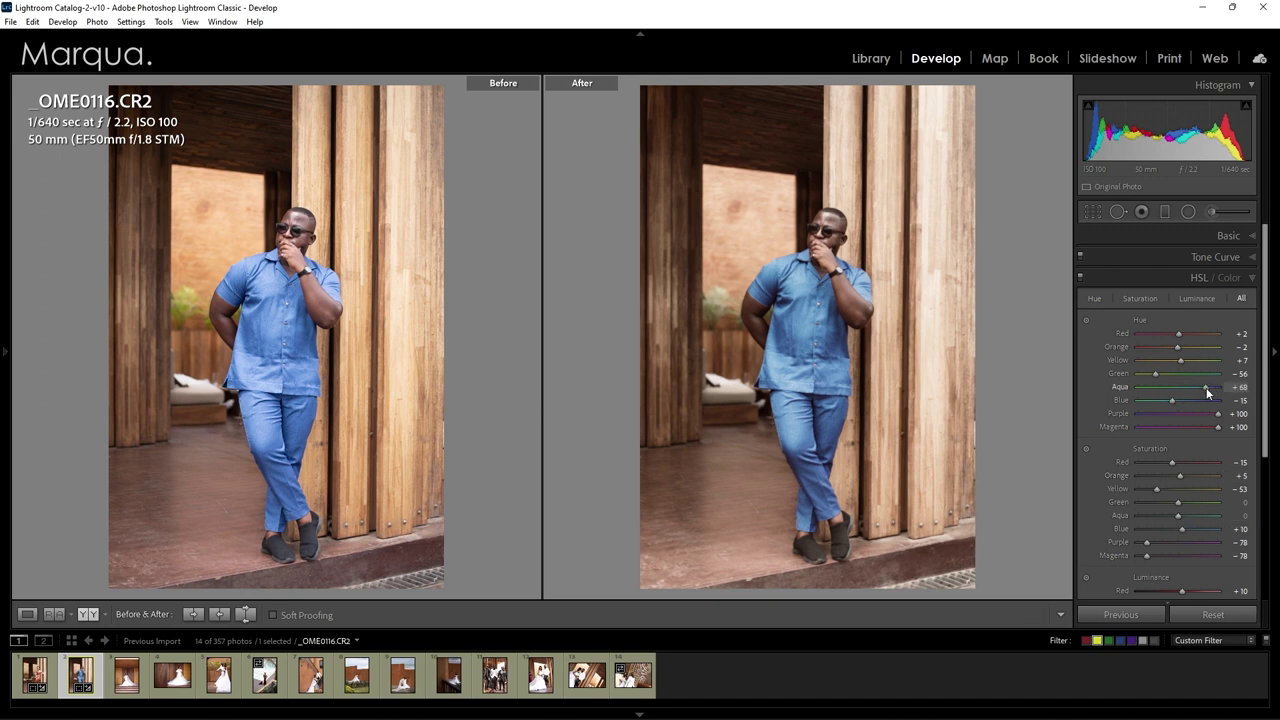
- Copy the man's photo develop settings, leaving out local adjustments, transform, spot removal and crop
key("ctrl+shift+c")
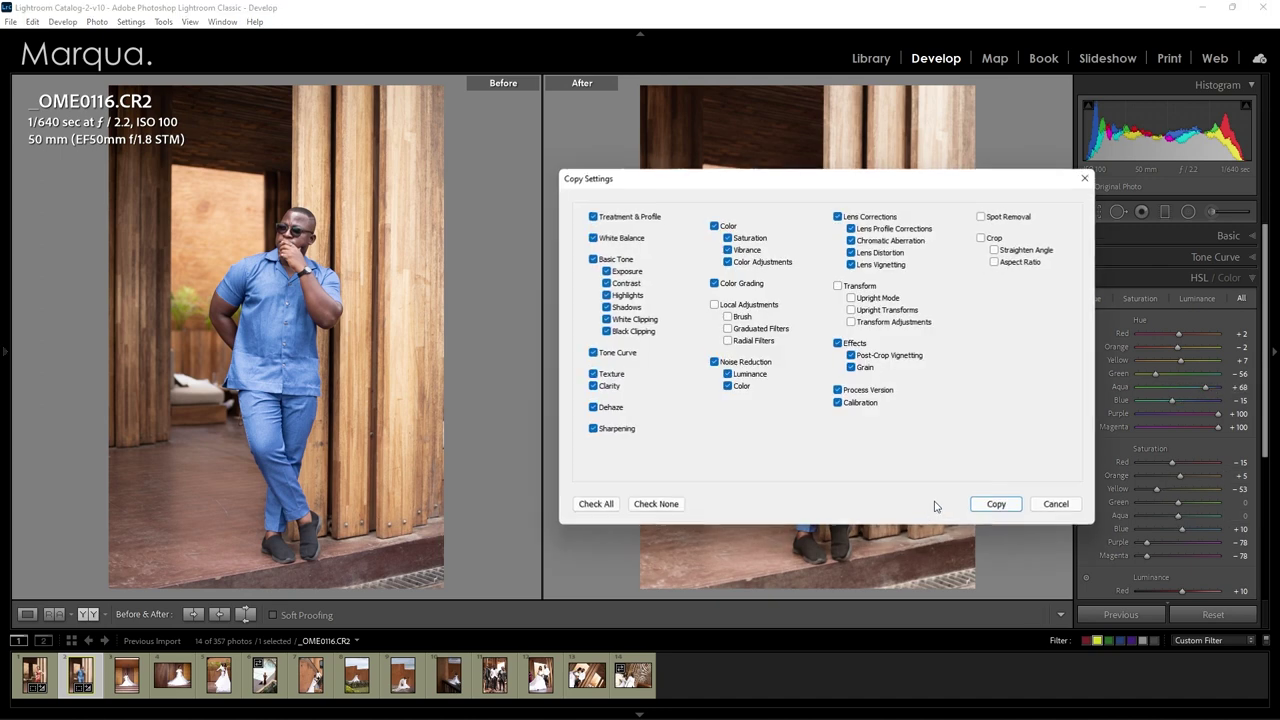
left_click(996, 504)
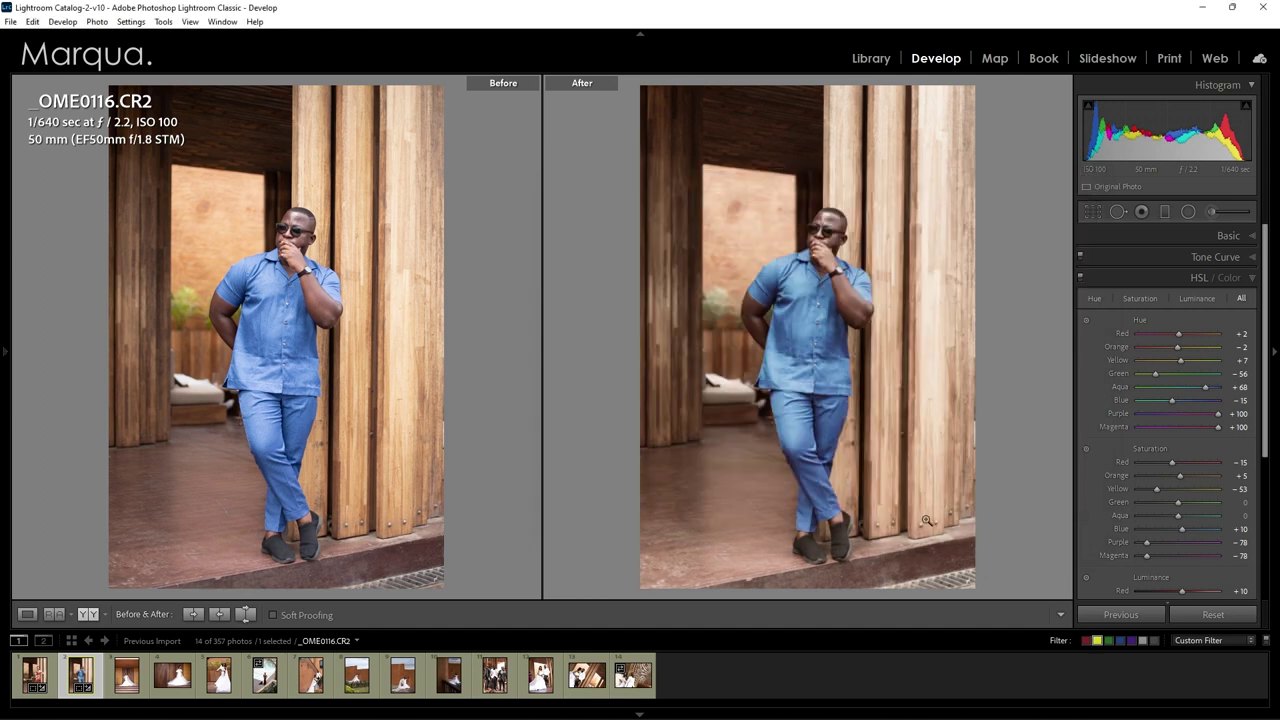
- Crop _OME0137.CR2 tighter around the bride at the original aspect ratio, with a straightening angle of 0.29
left_click(127, 676)
key("r")
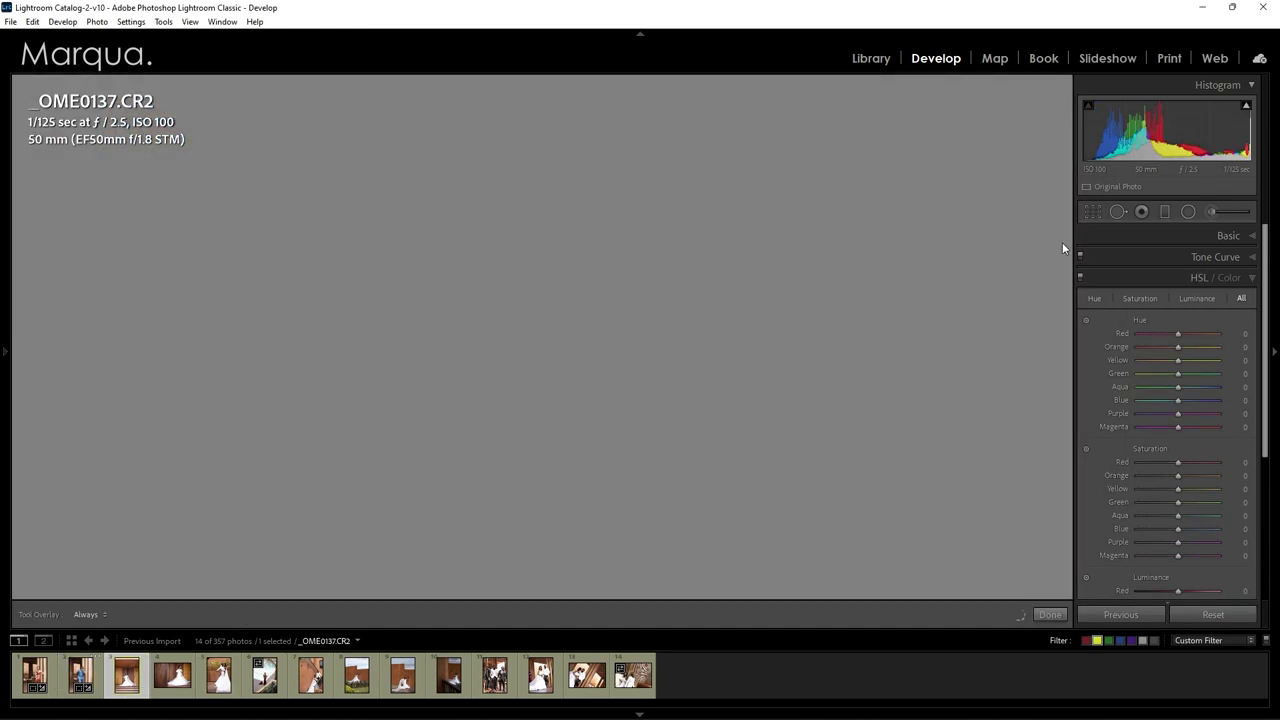
left_click_drag(853, 203, 823, 206)
left_click_drag(547, 91, 545, 143)
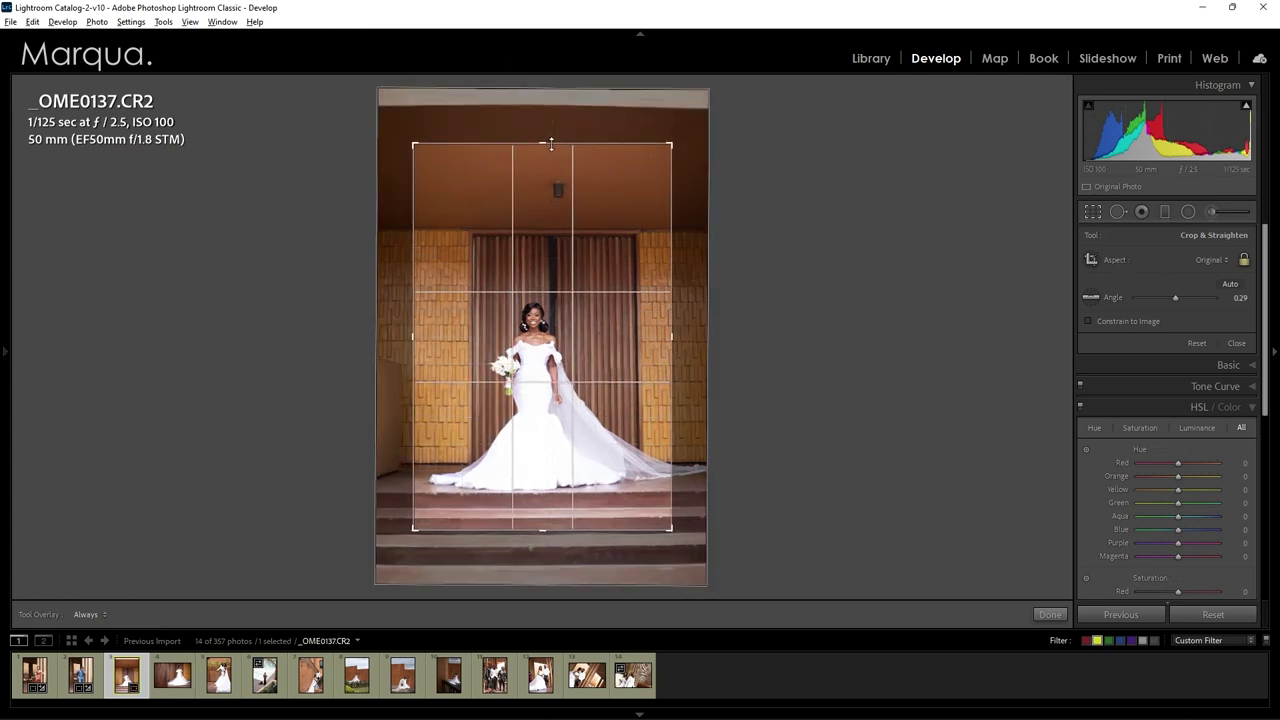
left_click_drag(612, 300, 615, 304)
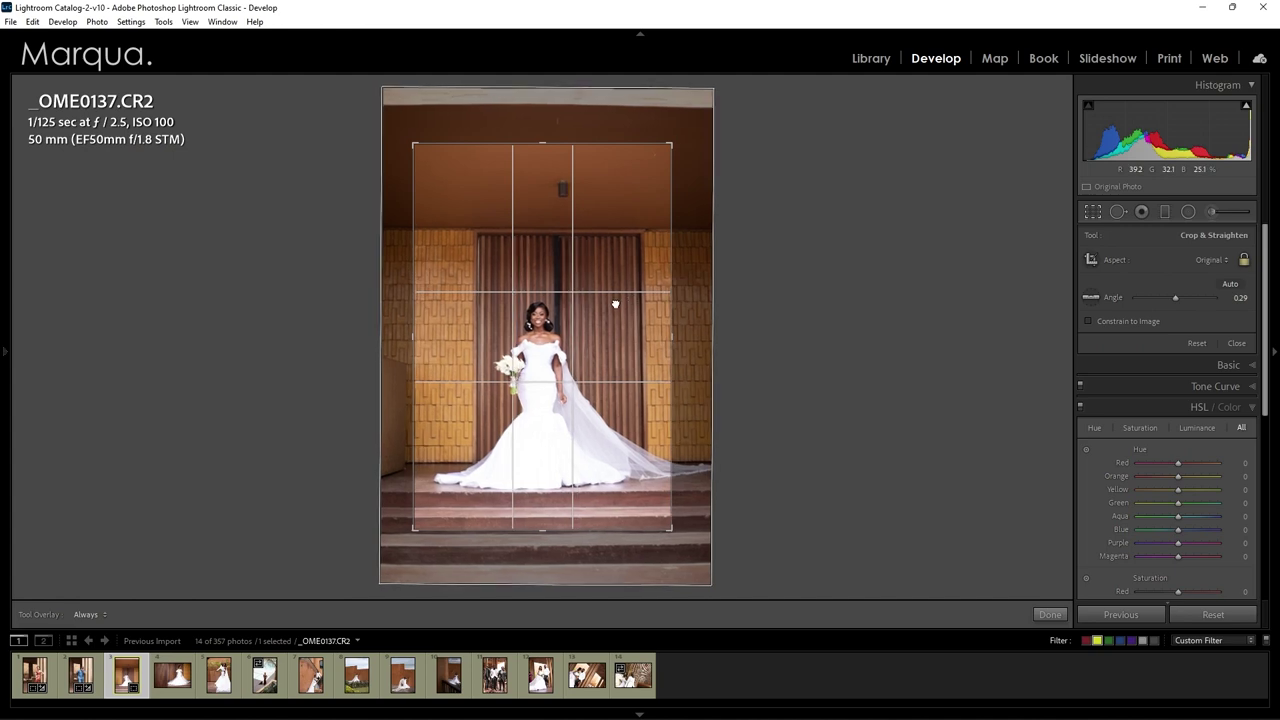
left_click(1049, 614)
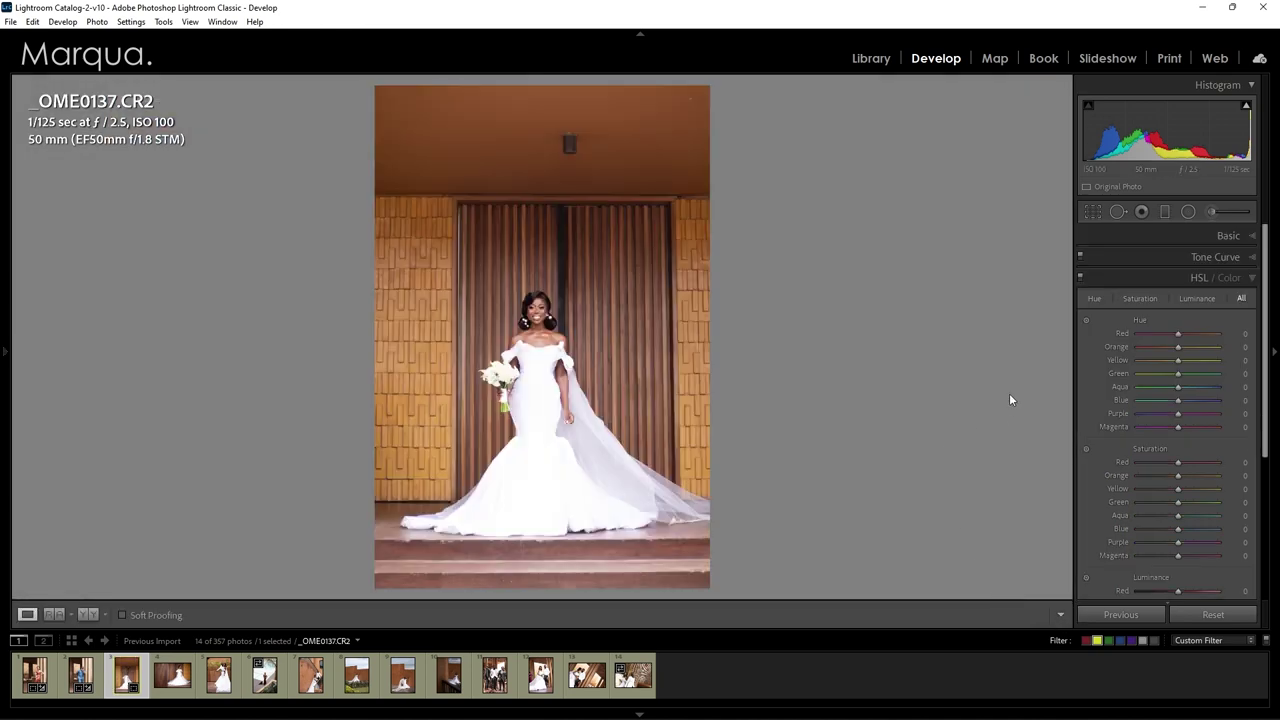
- Straighten the bride's photo to an angle of 0.86 and paste the copied develop settings onto it
key("r")
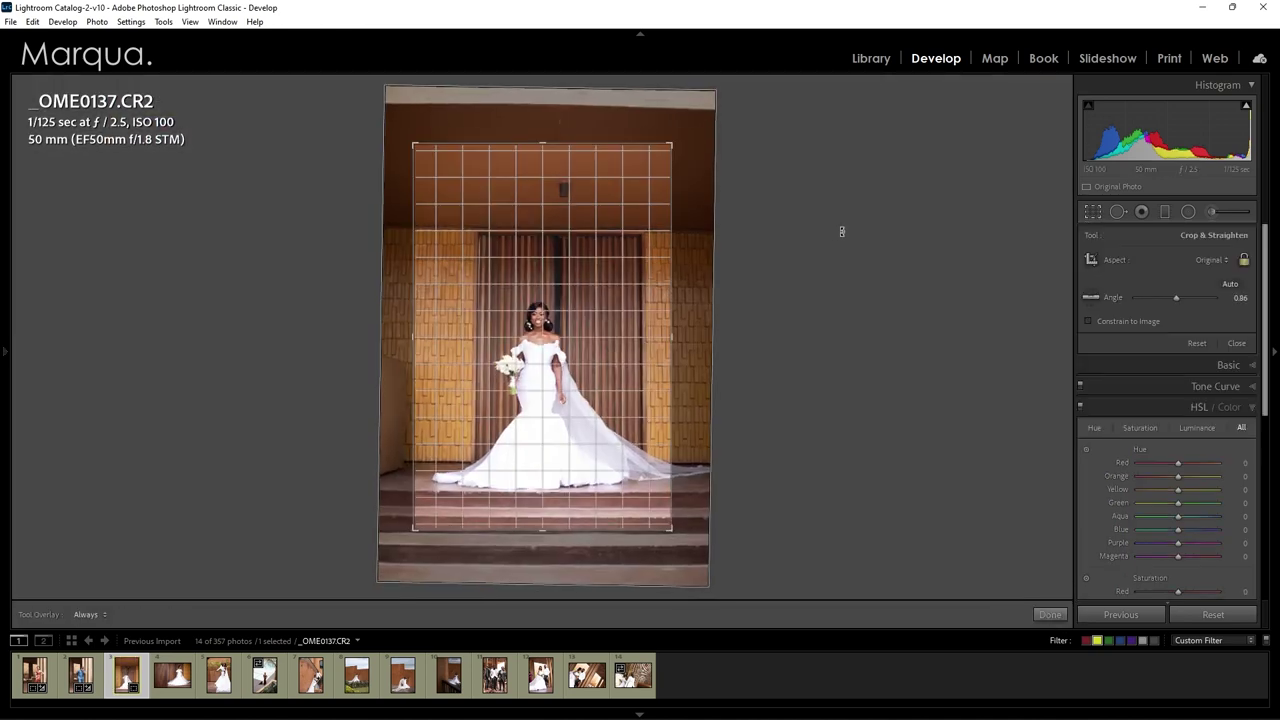
key("r")
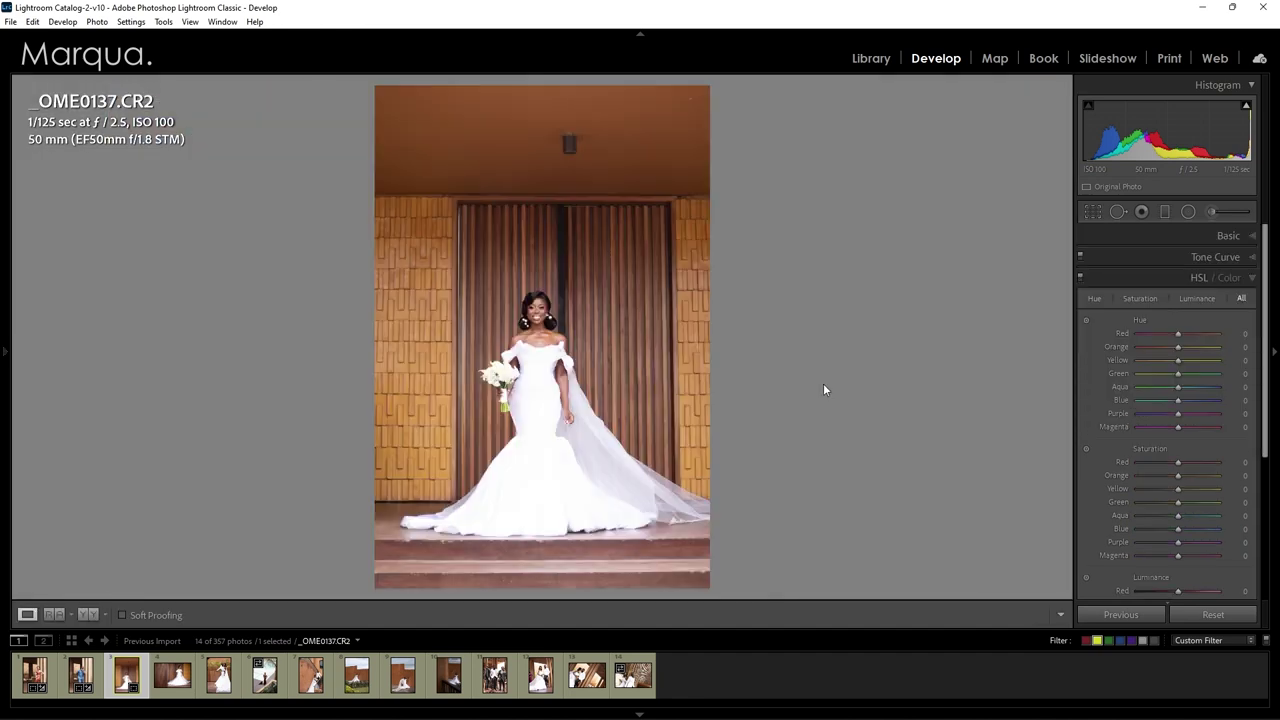
key("ctrl+shift+v")
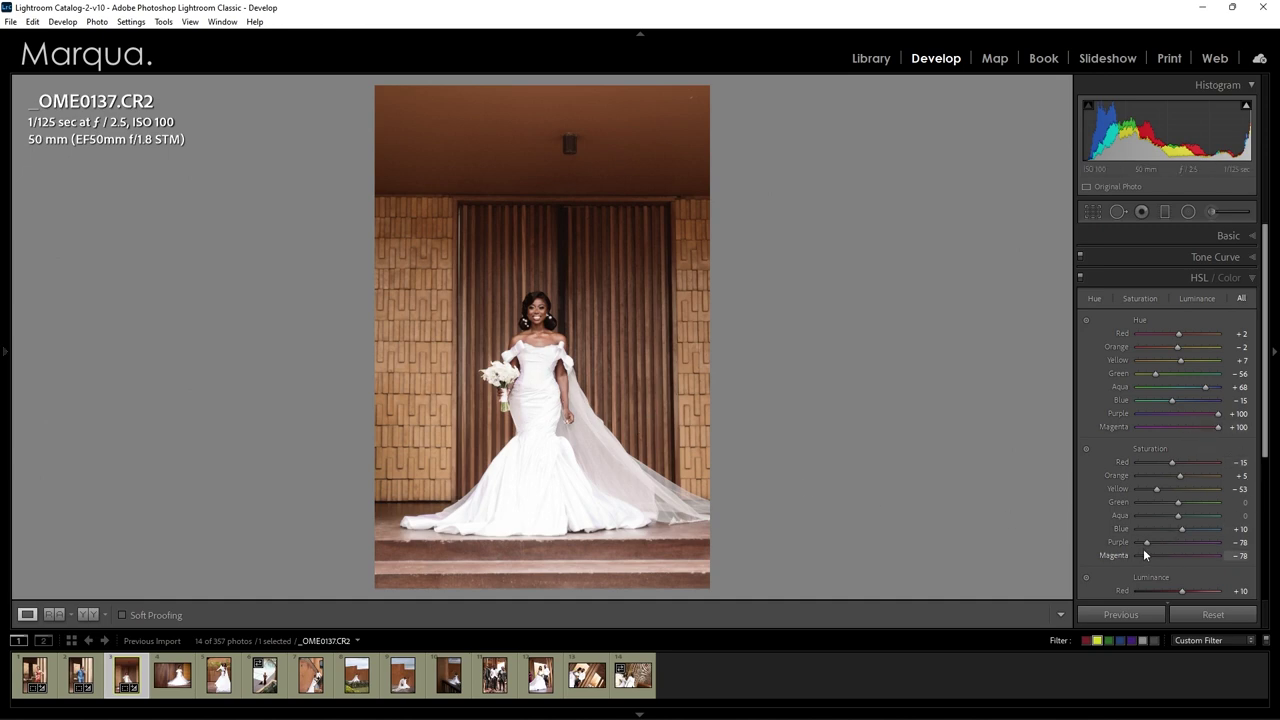
- Set the bride photo's HSL purple luminance to +75 and magenta luminance to +65
left_click(1169, 277)
left_click(1155, 282)
left_click(1196, 298)
mouse_move(1193, 412)
left_mouse_down()
mouse_move(1208, 415)
mouse_move(1205, 429)
left_mouse_up()
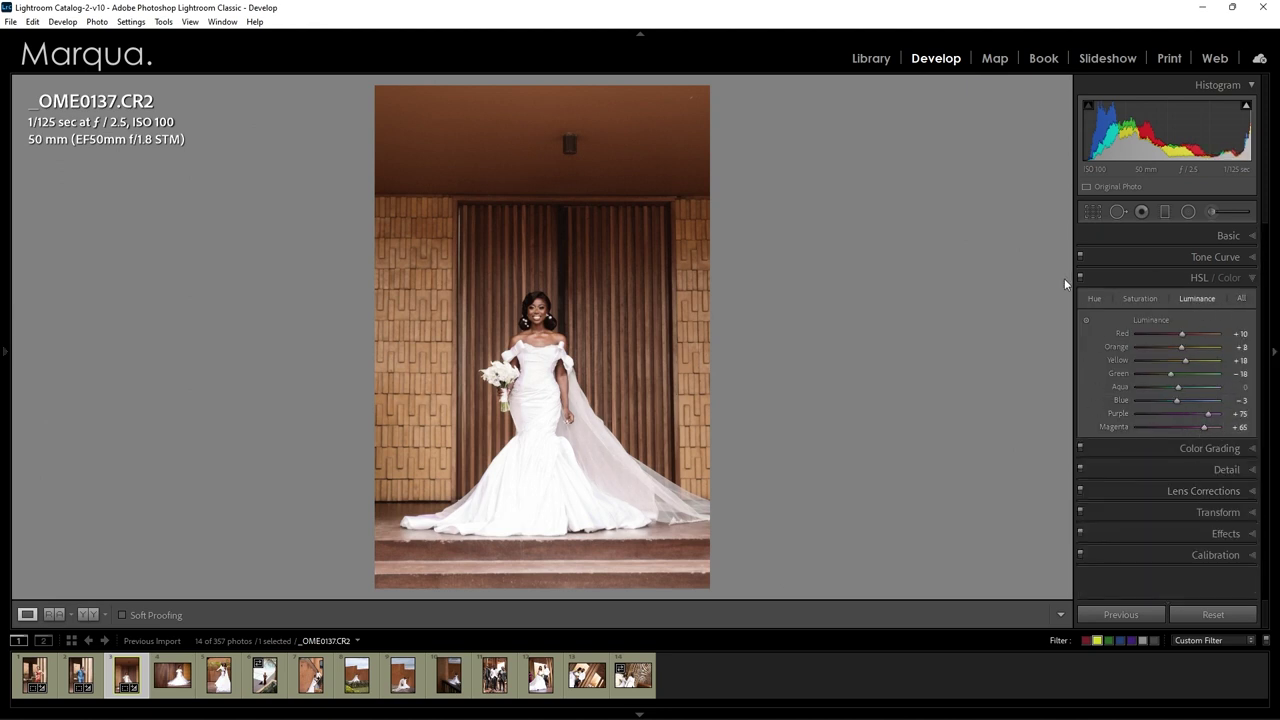
- Neutralise the colour tint on the white dress by setting blue saturation to -80 and purple saturation to -67
left_click(550, 410)
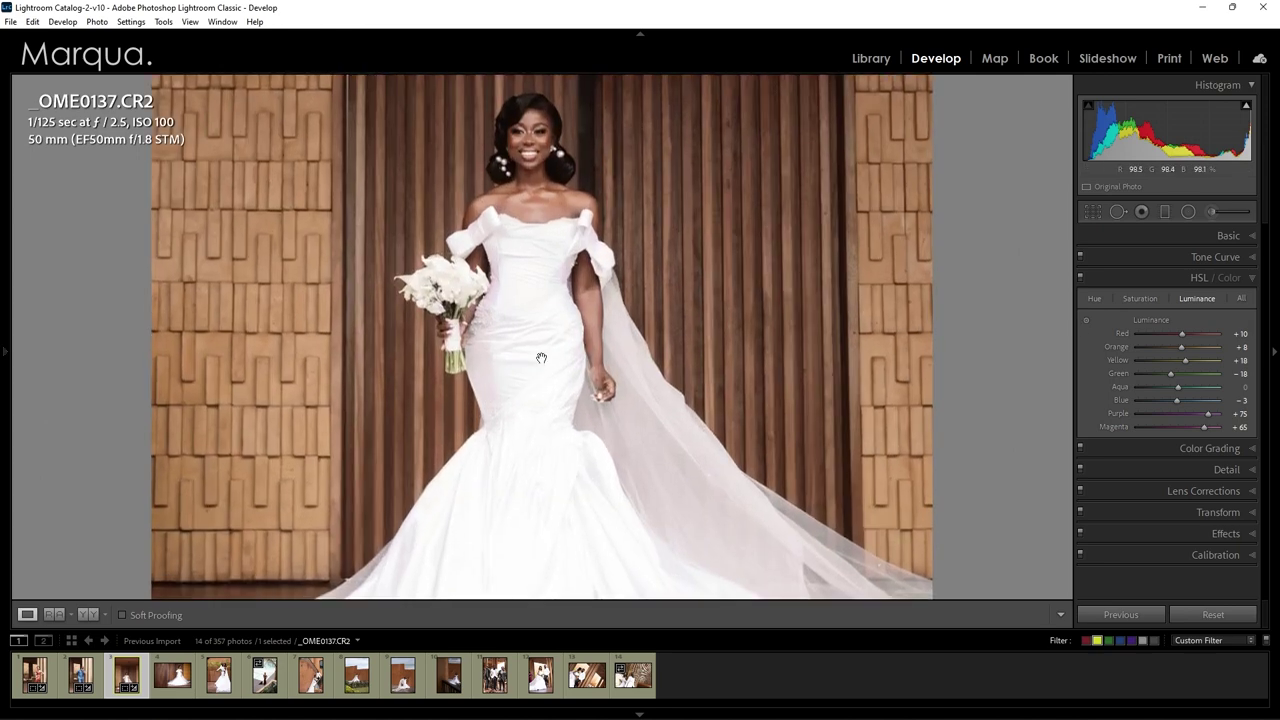
left_click(1140, 300)
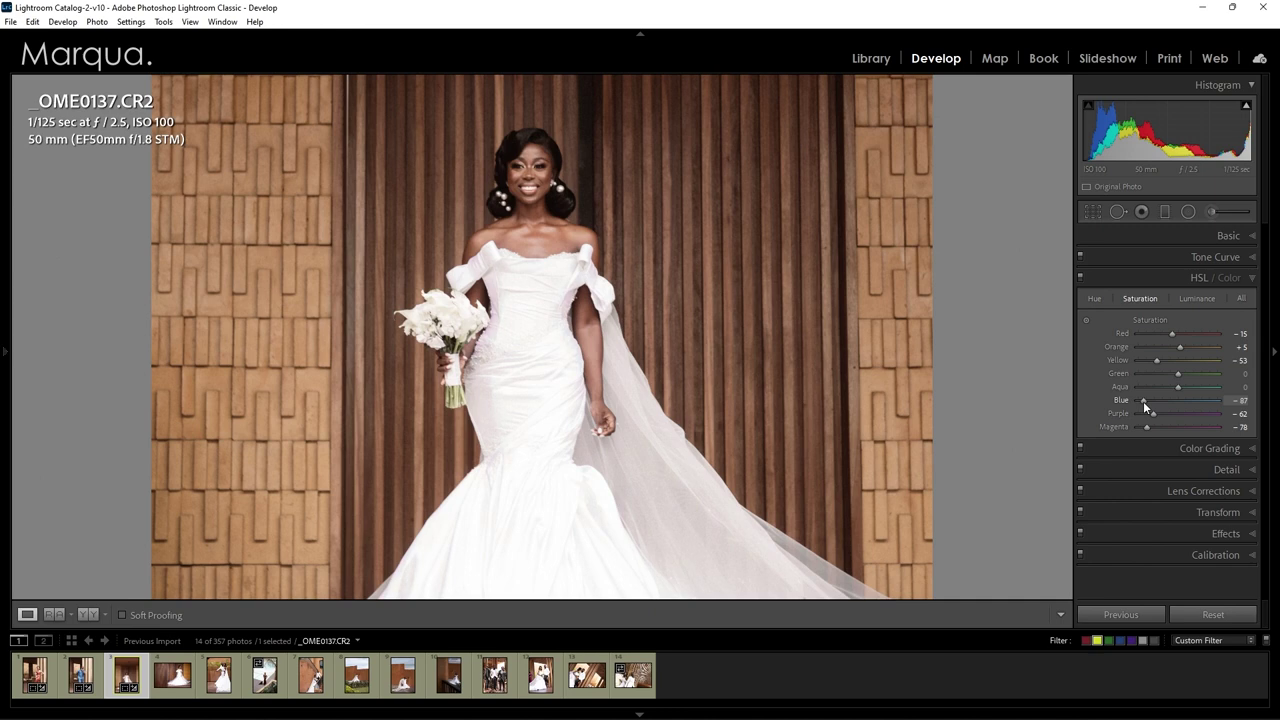
left_click_drag(1154, 410, 1150, 413)
left_click(535, 372)
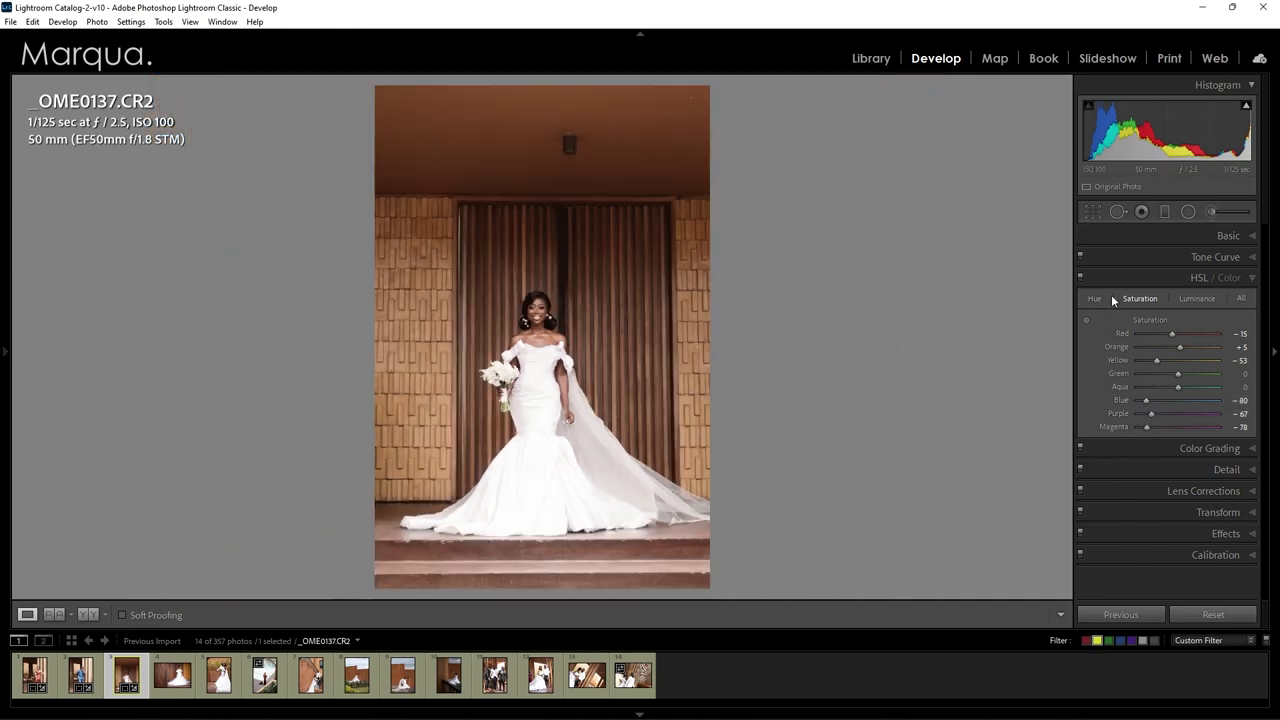
- Compare the bride's photo before and after side by side and set its yellow saturation to -27
left_click(1145, 278)
left_click(1113, 346)
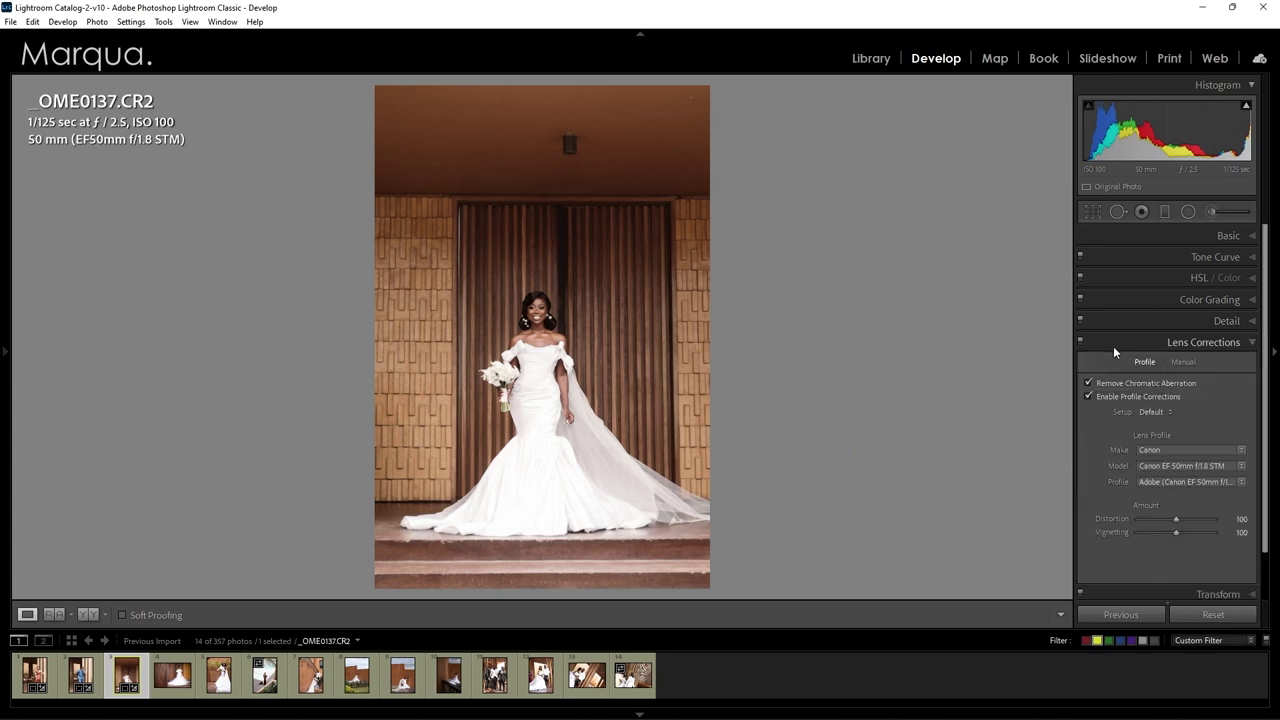
left_click(1116, 342)
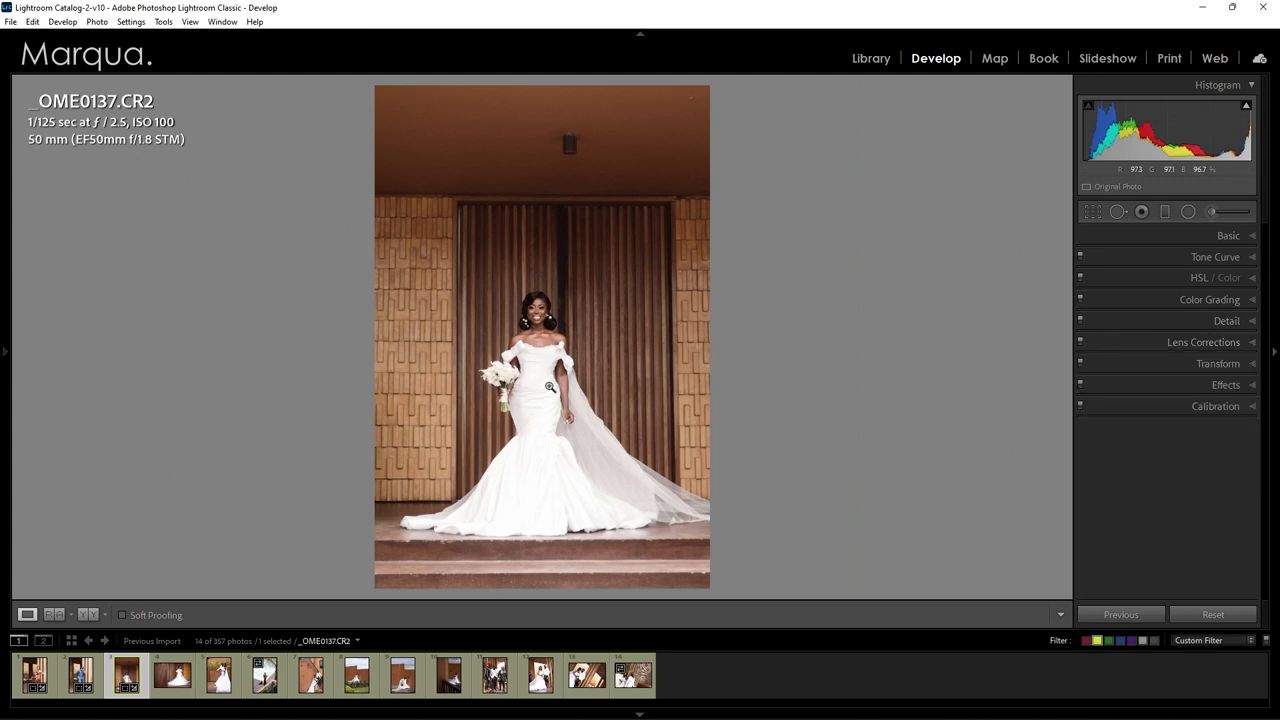
key("y")
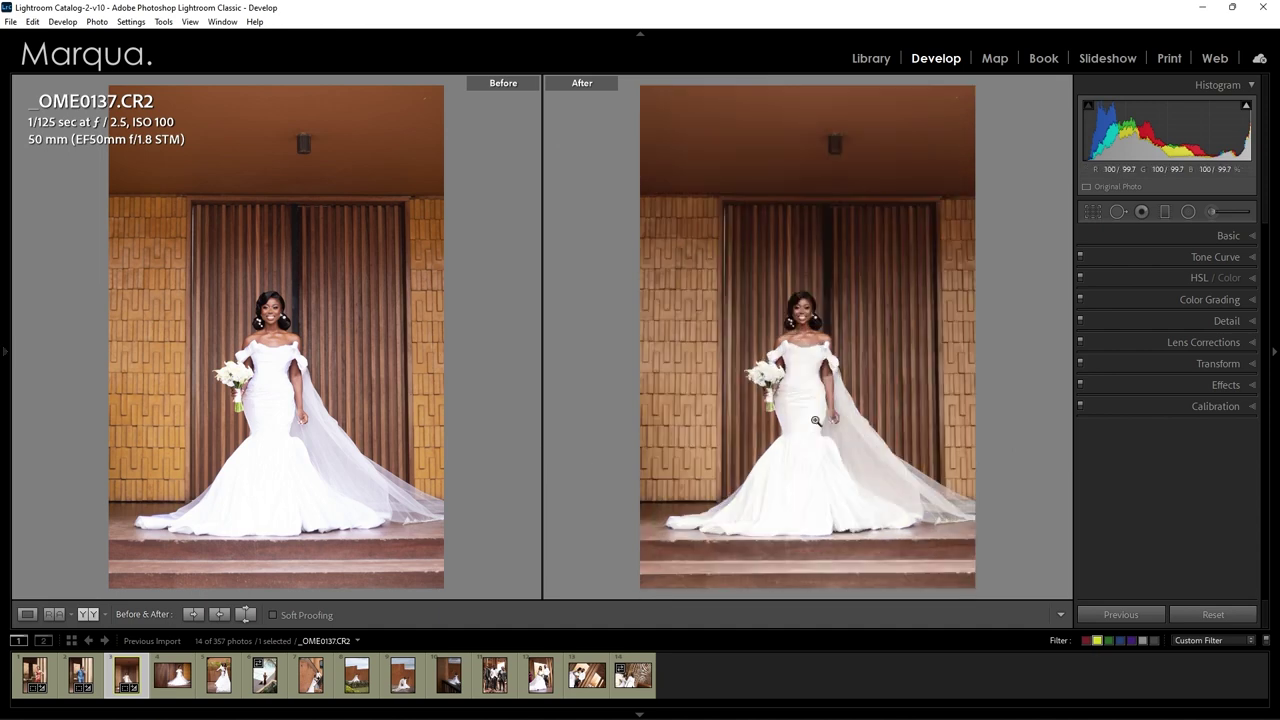
left_click(1120, 276)
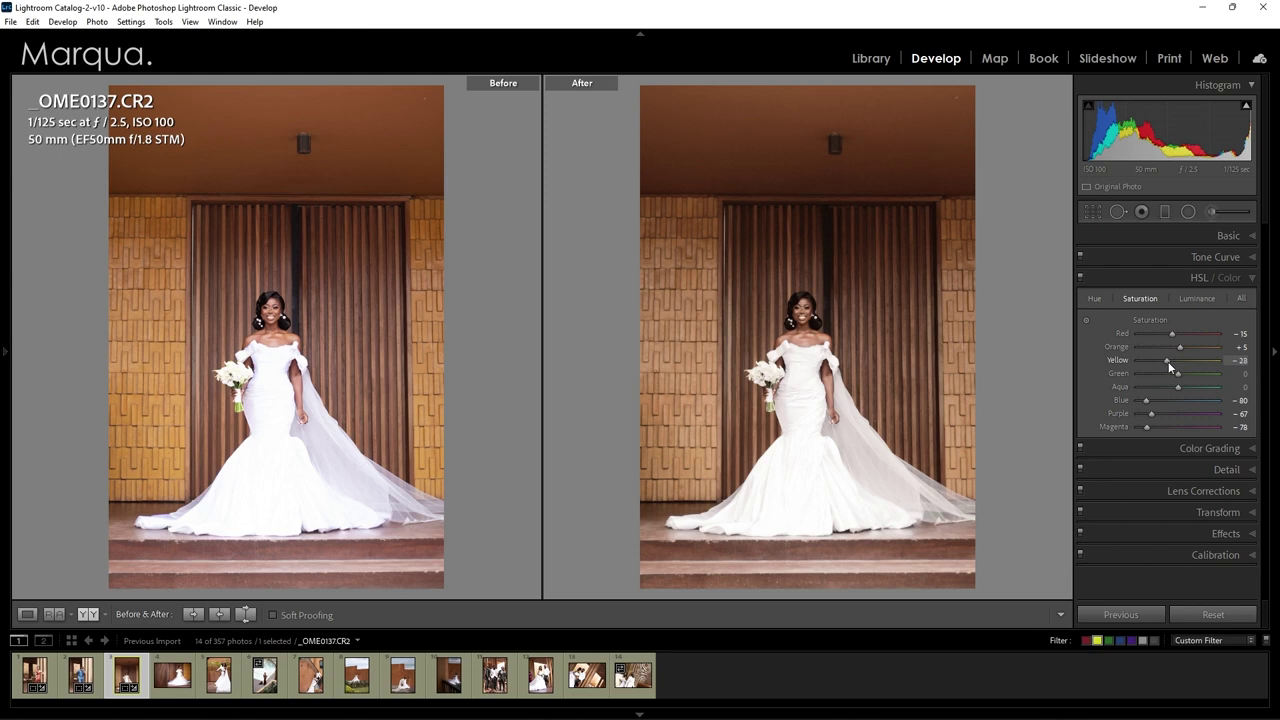
left_click_drag(1168, 361, 1169, 361)
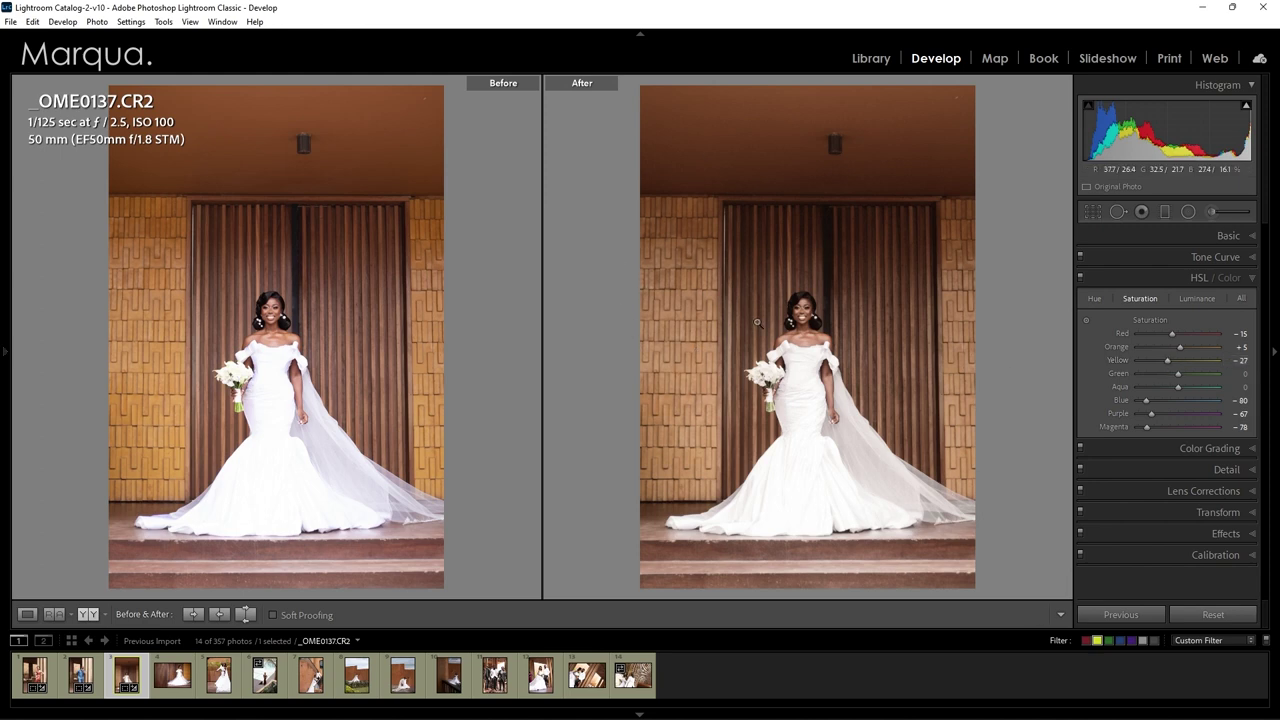
- Apply the previous photo's settings to _OME0140.CR2, reset its crop and straighten it to an angle of 0.93
left_click(180, 685)
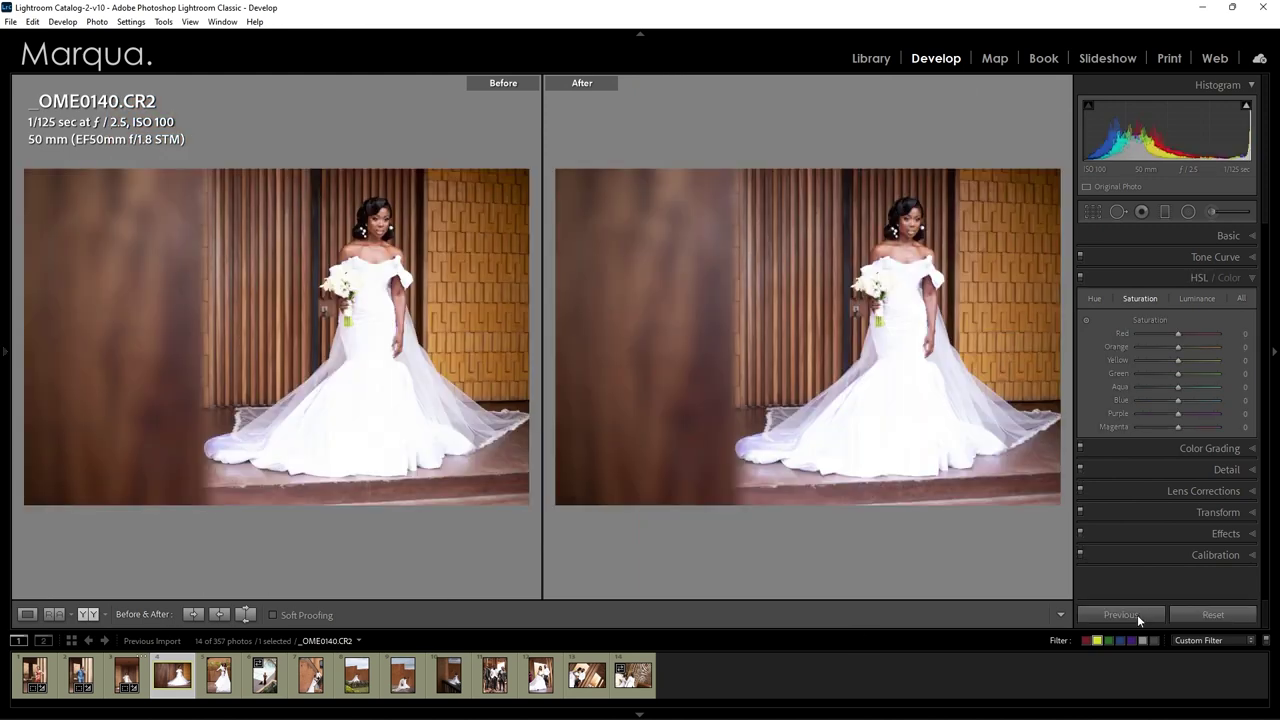
left_click(1120, 614)
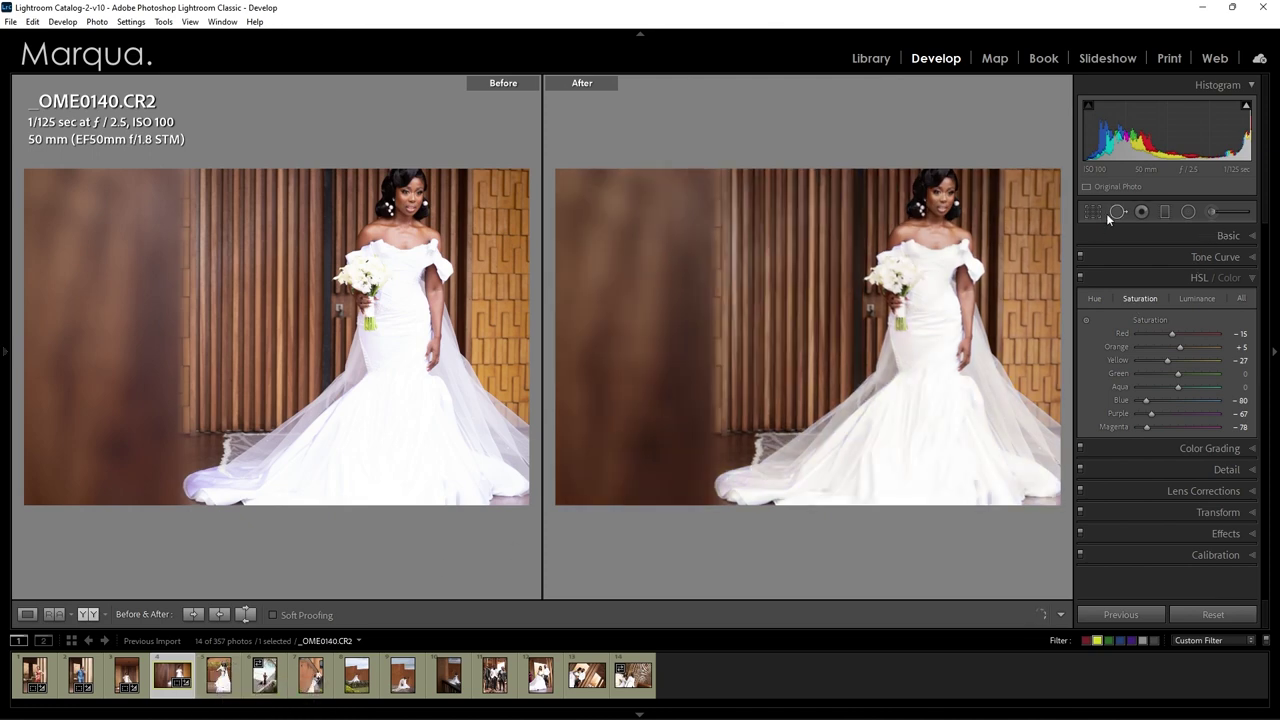
left_click(1092, 212)
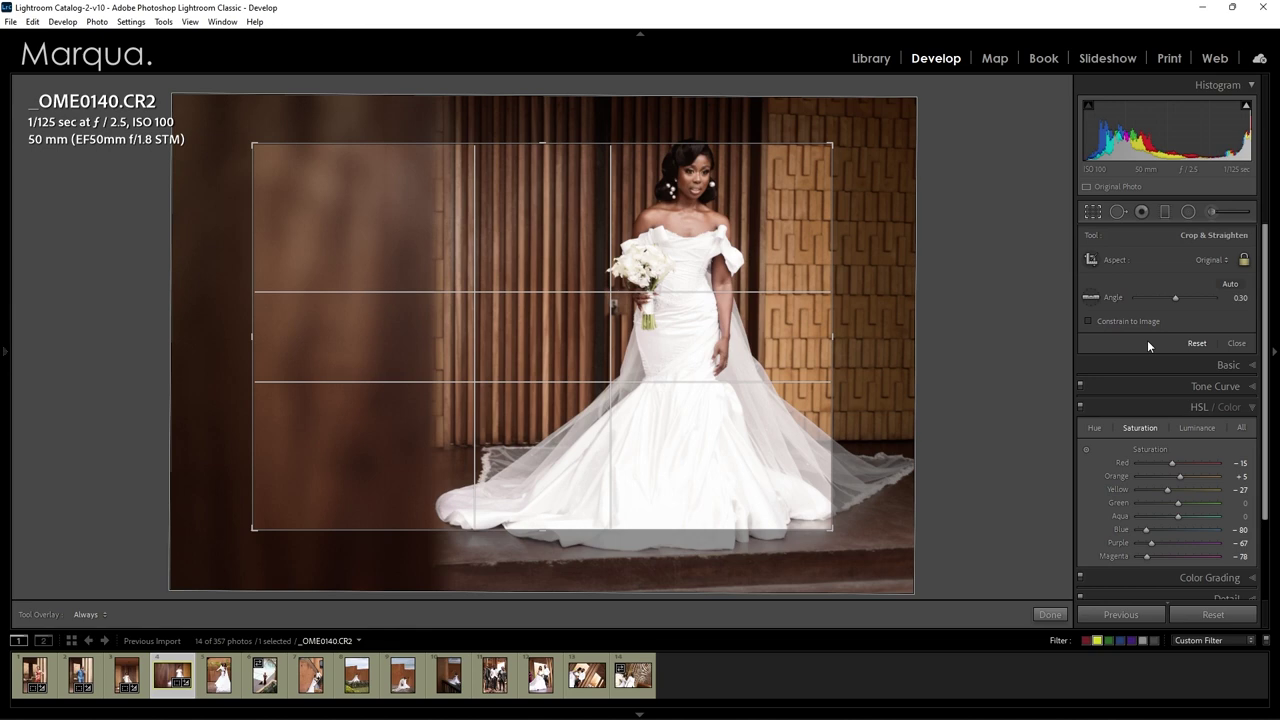
left_click(1197, 343)
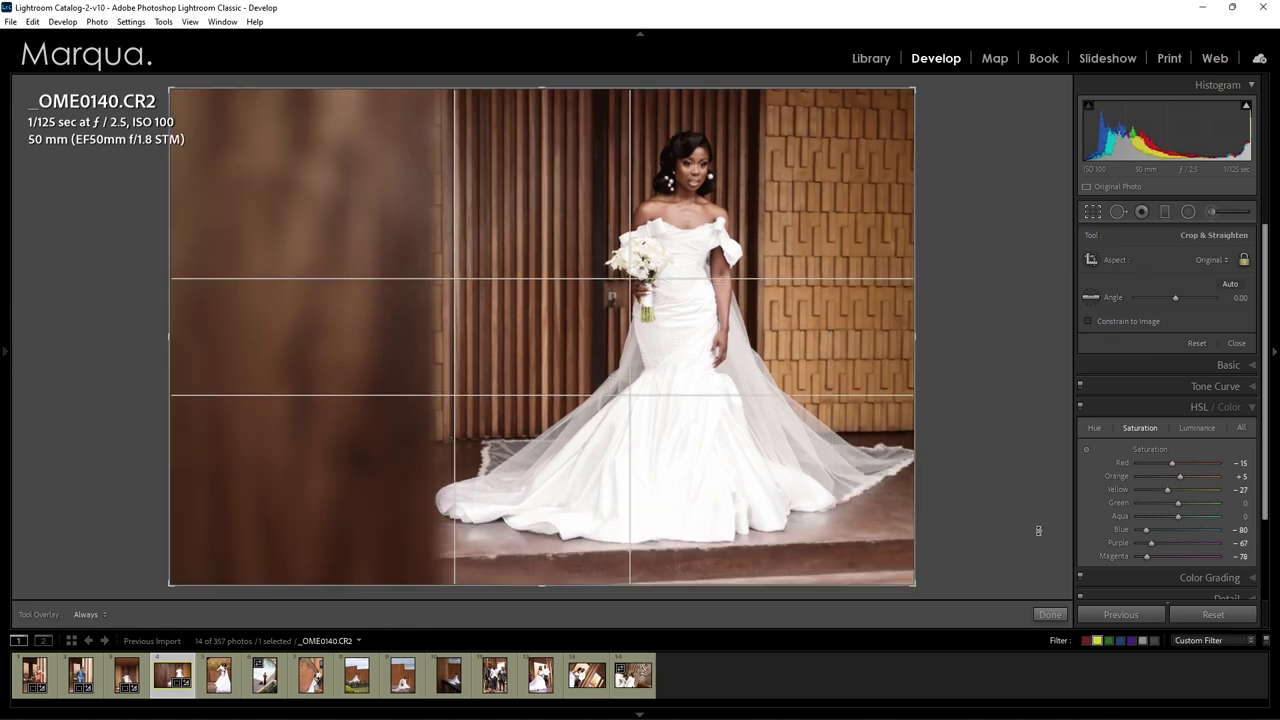
left_click_drag(960, 189, 968, 194)
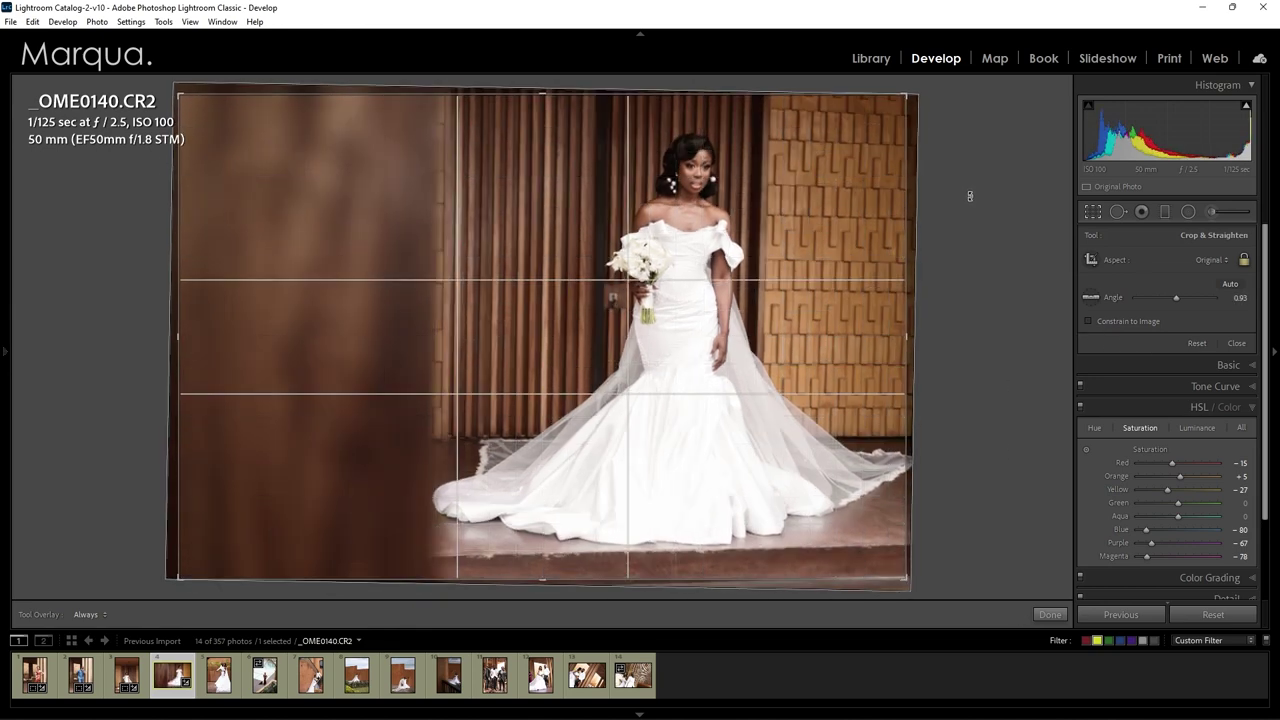
left_click(1052, 612)
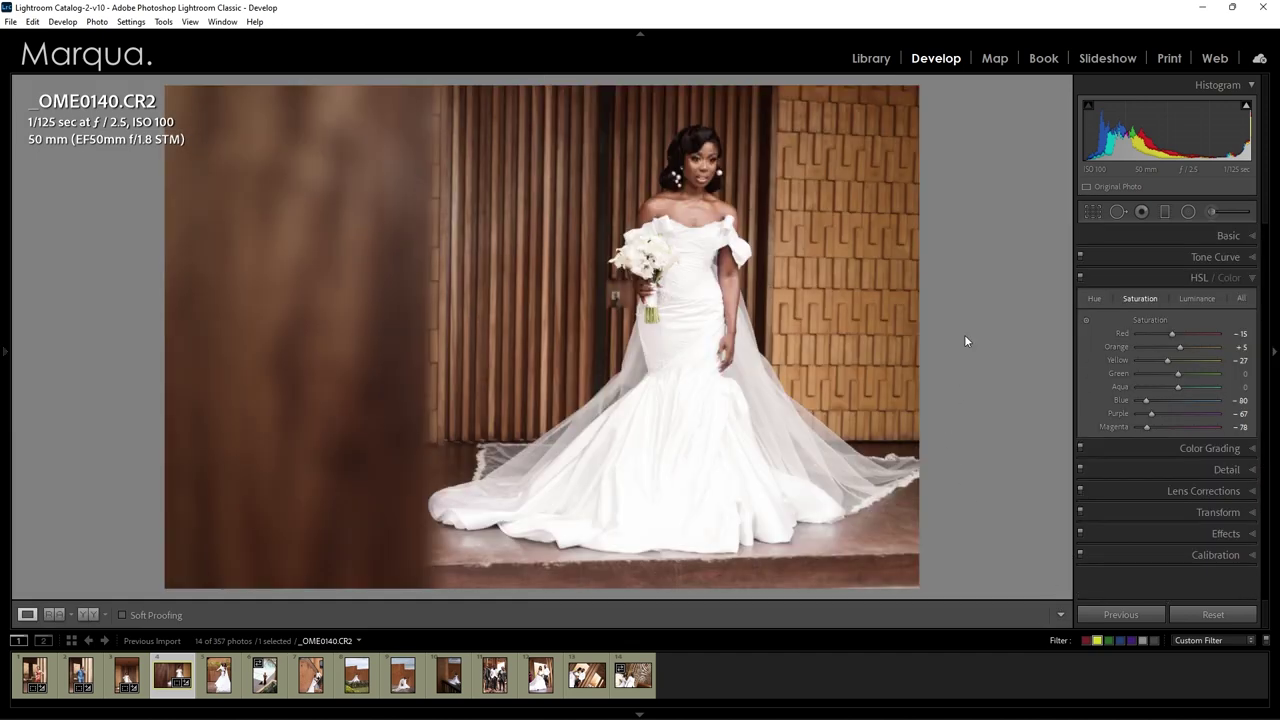
key("y")
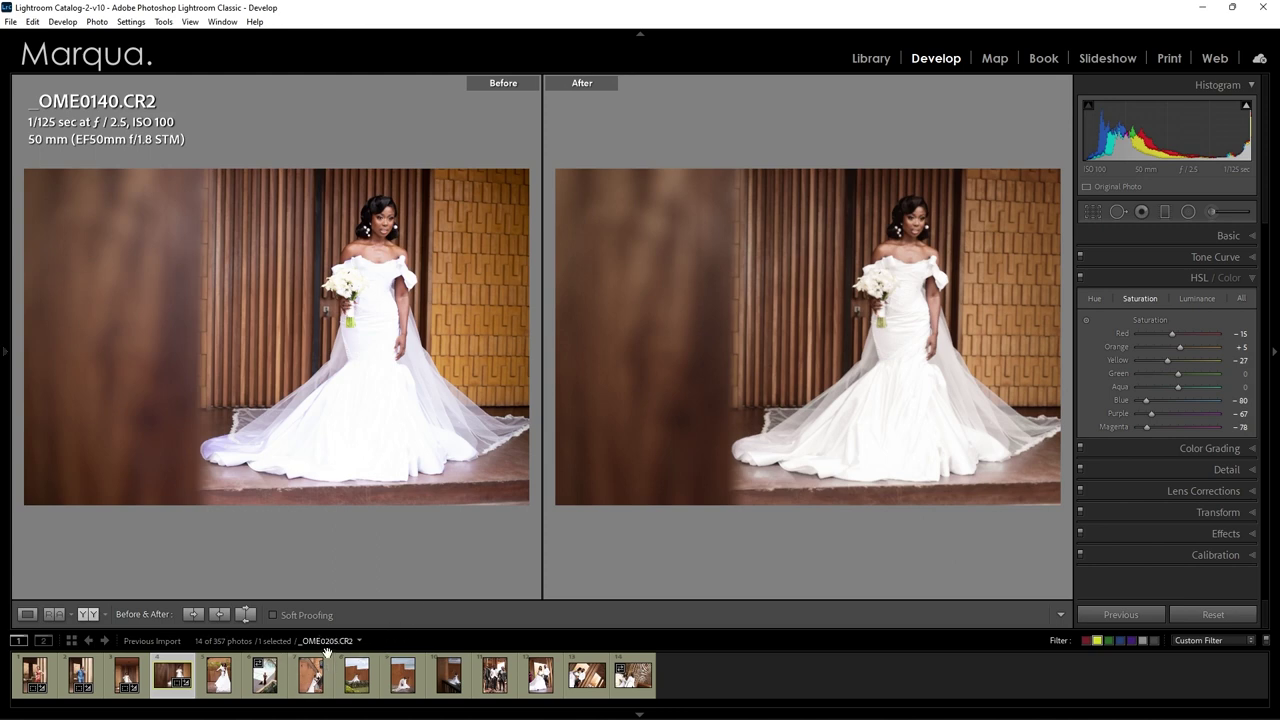
- Copy the develop settings of _OME0140.CR2 and paste them onto _OME0222.CR2, the bride against the orange wall
key("ctrl+shift+c")
left_click(995, 505)
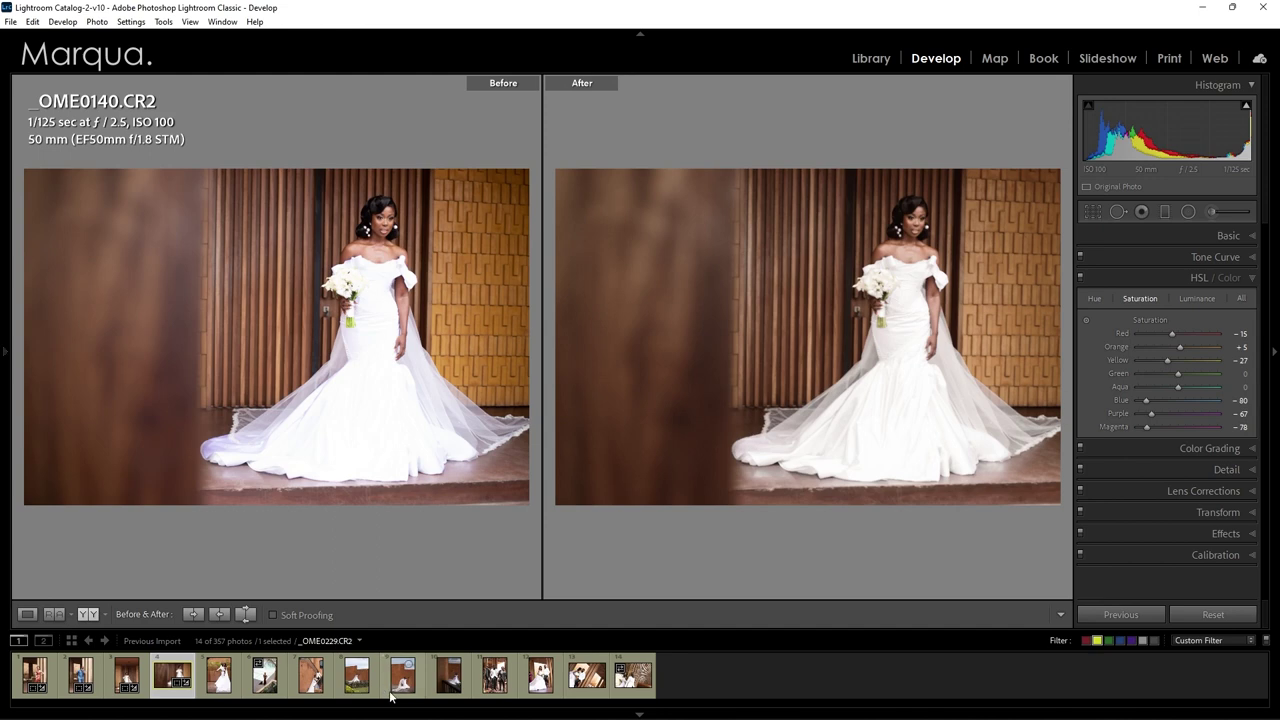
left_click(365, 688)
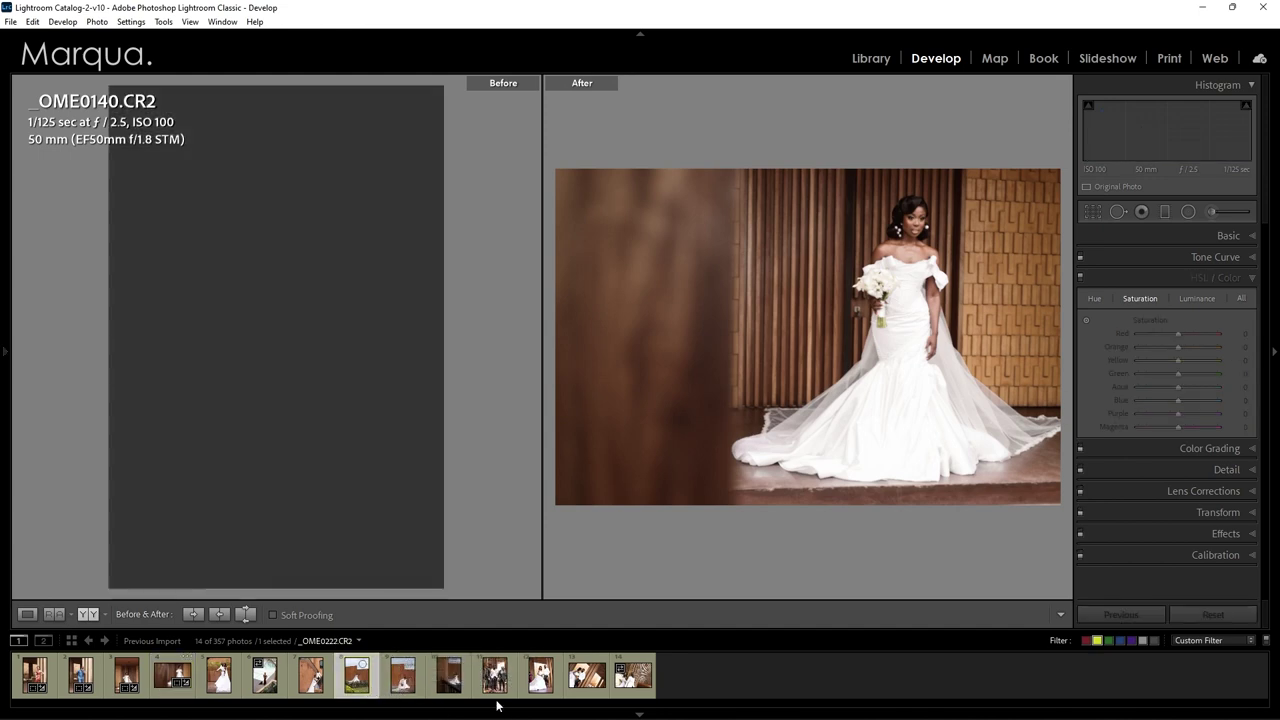
key("ctrl+shift+v")
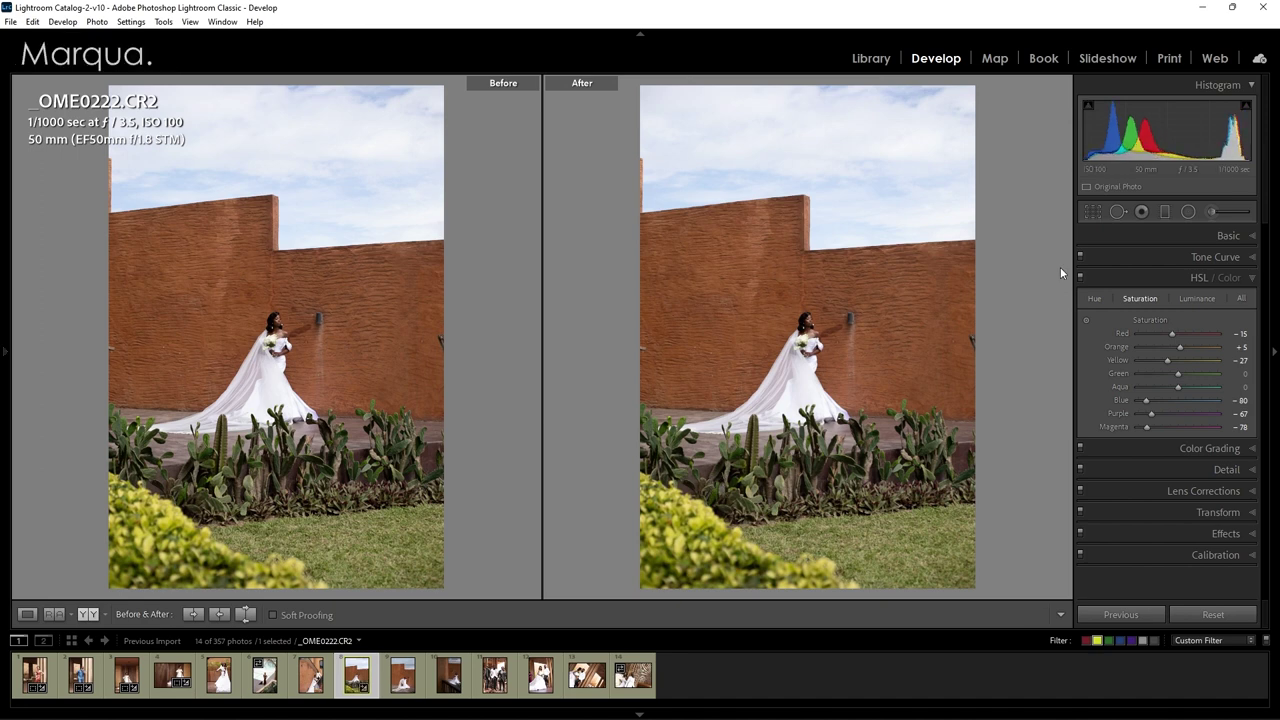
- Crop _OME0222.CR2 slightly tighter on all sides at the original aspect ratio
left_click(1093, 212)
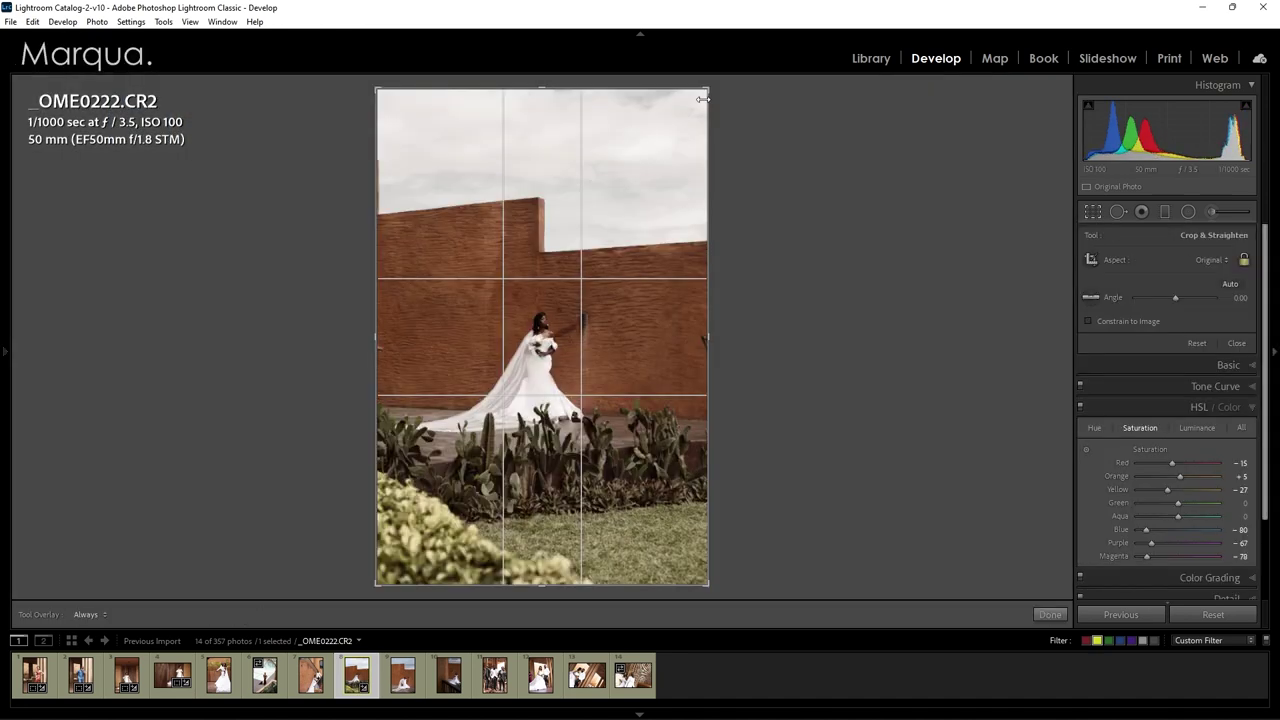
left_click_drag(546, 102, 546, 105)
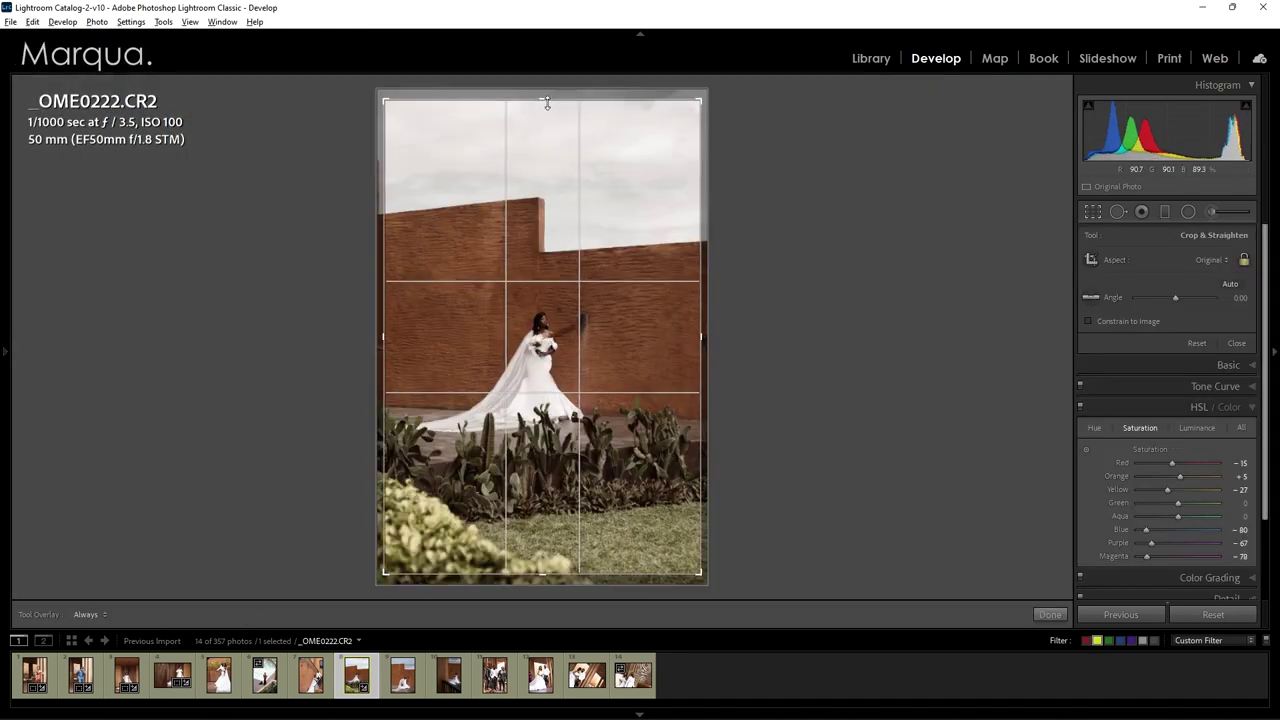
left_click(1047, 614)
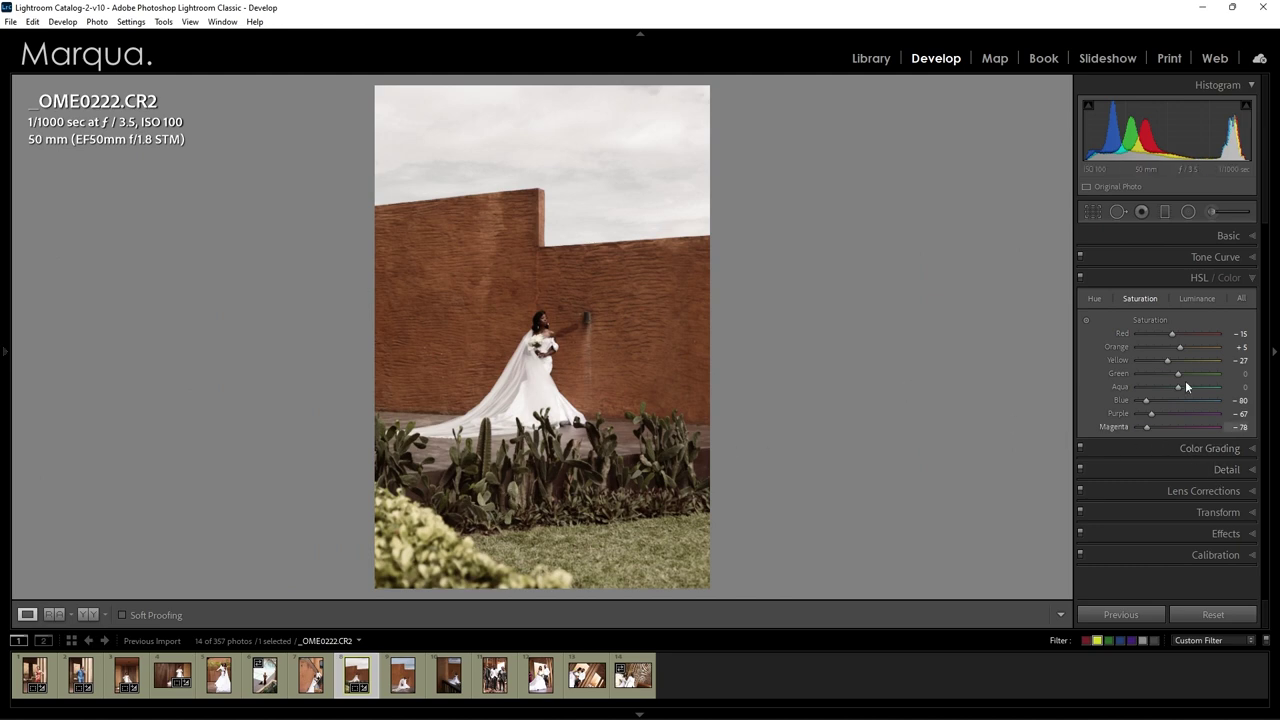
- Restore some colour to the sky by lowering the blue luminance and setting the blue saturation to -40
left_click_drag(1150, 403, 1181, 401)
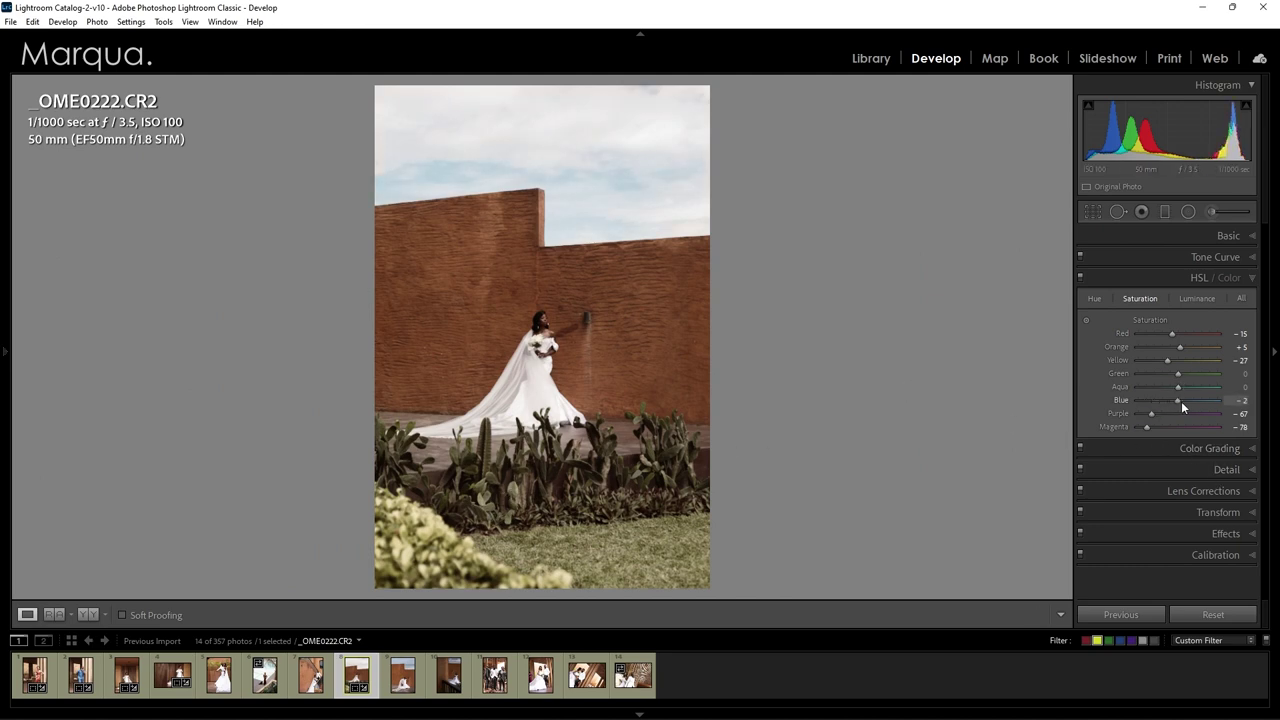
left_click(1201, 298)
mouse_move(1183, 401)
left_mouse_down()
mouse_move(1151, 399)
mouse_move(1177, 402)
mouse_move(1162, 400)
left_mouse_up()
left_click(1148, 297)
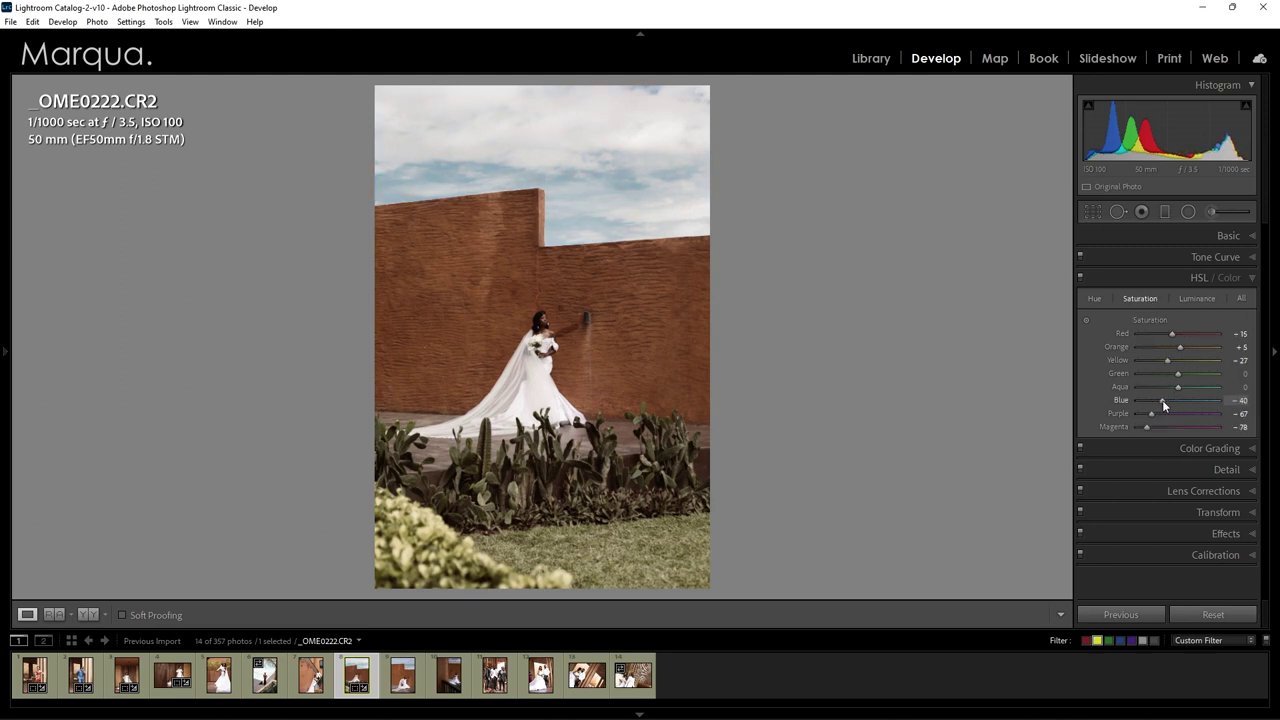
key("y")
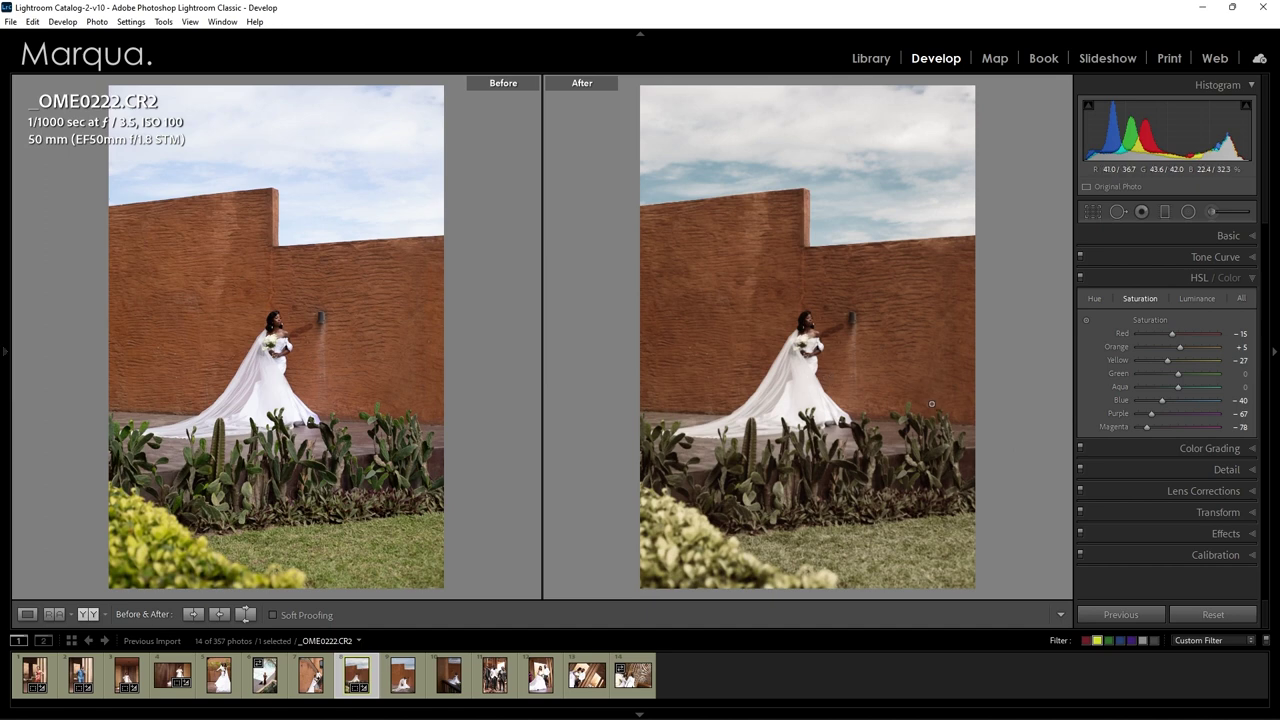
- Create a virtual copy of _OME0222.CR2 and apply the SUNGRADE I preset from TJDS Presets to it
key("ctrl+apostrophe")
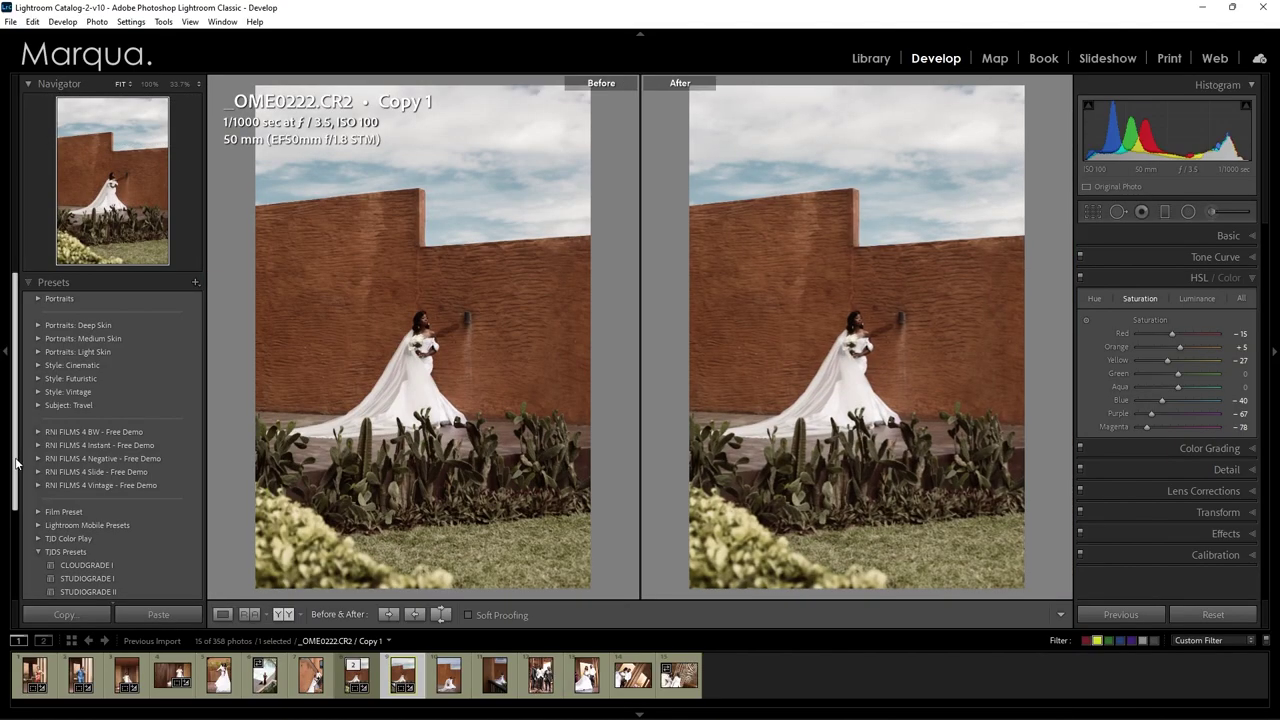
left_click_drag(14, 465, 15, 530)
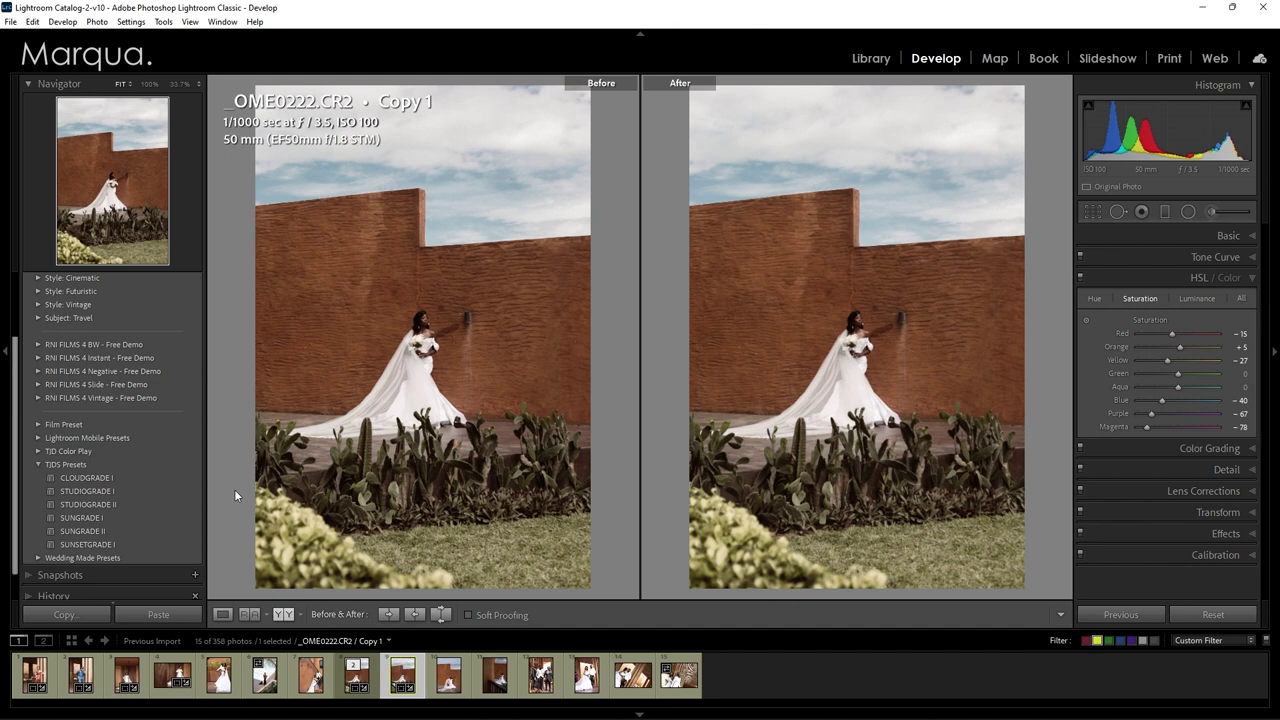
left_click(1162, 236)
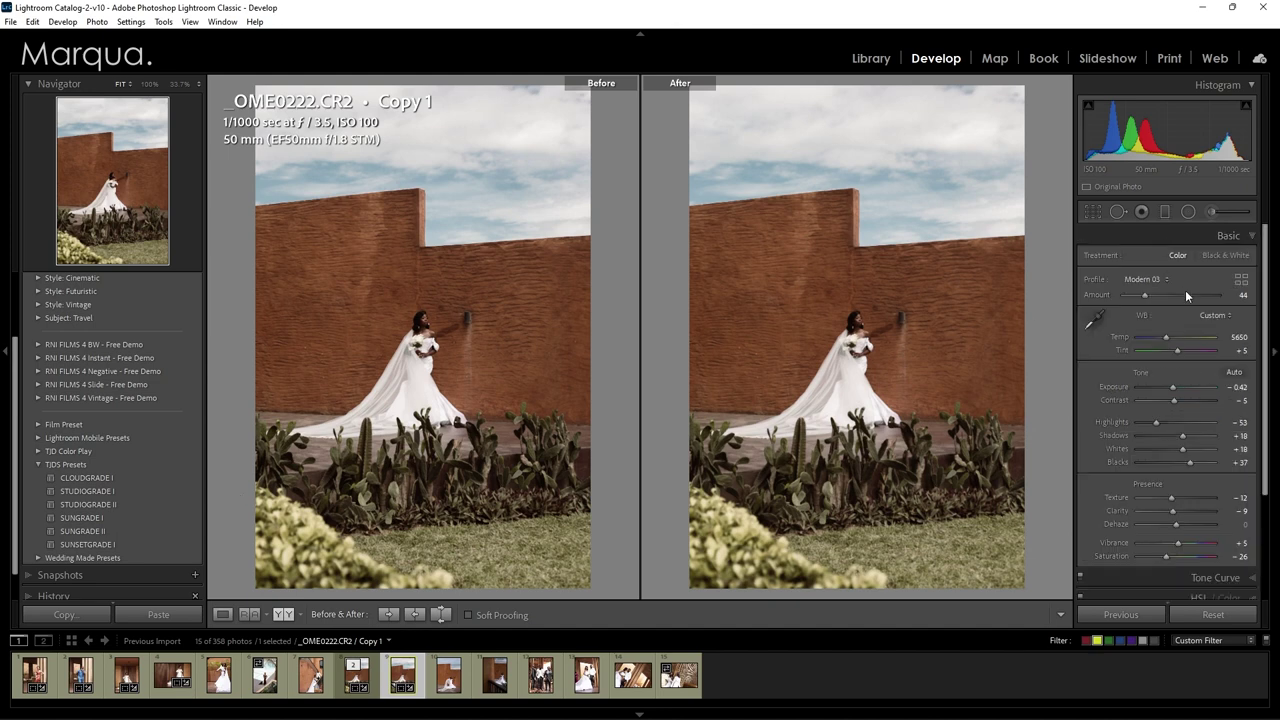
left_click(1168, 234)
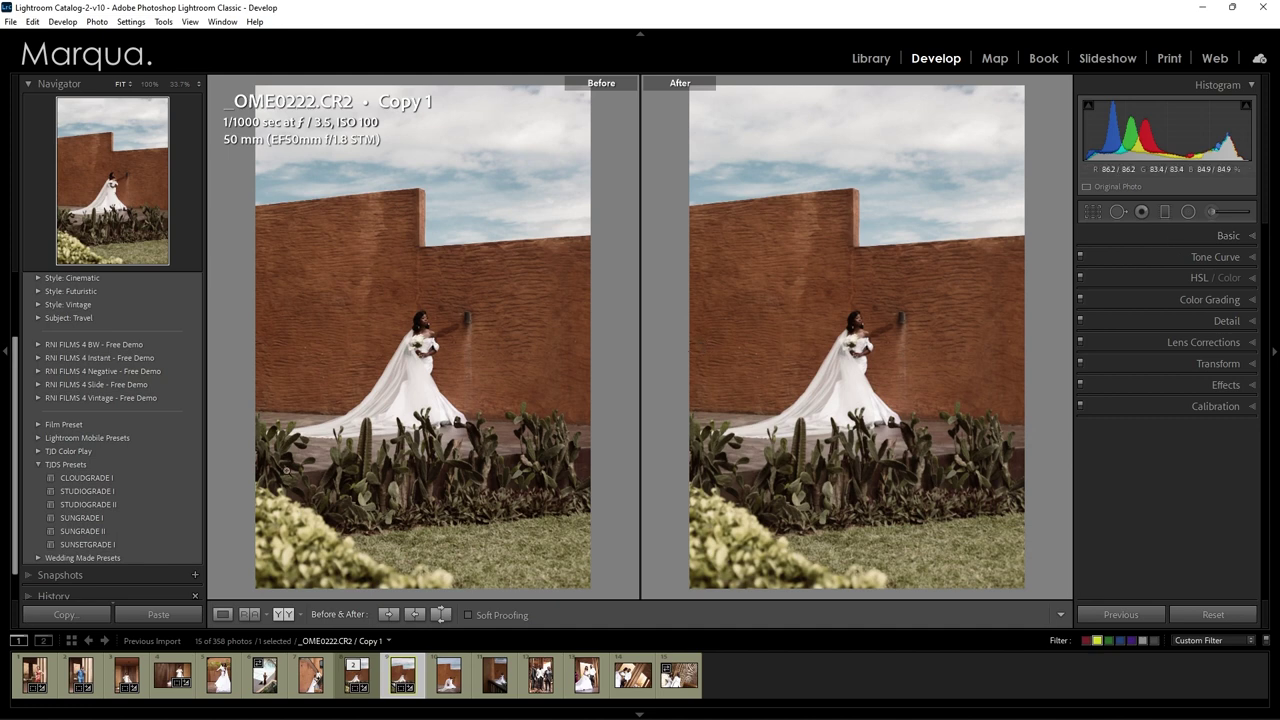
left_click(147, 519)
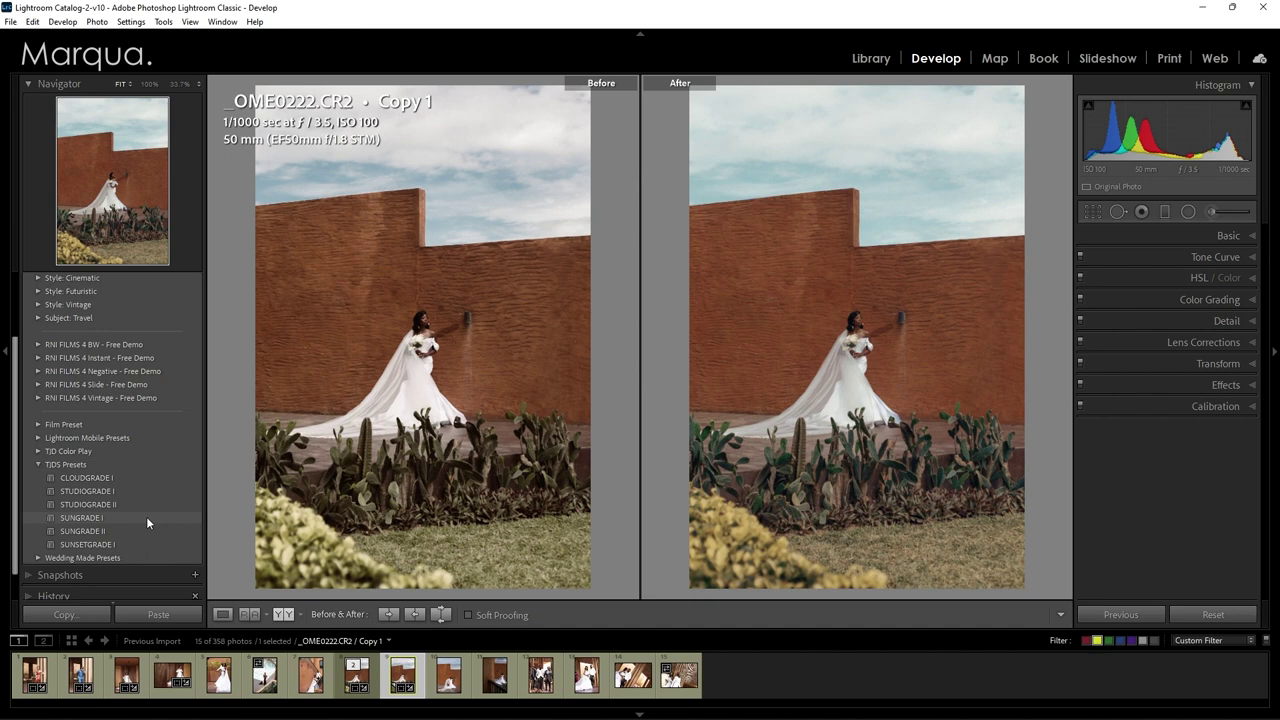
left_click(141, 532)
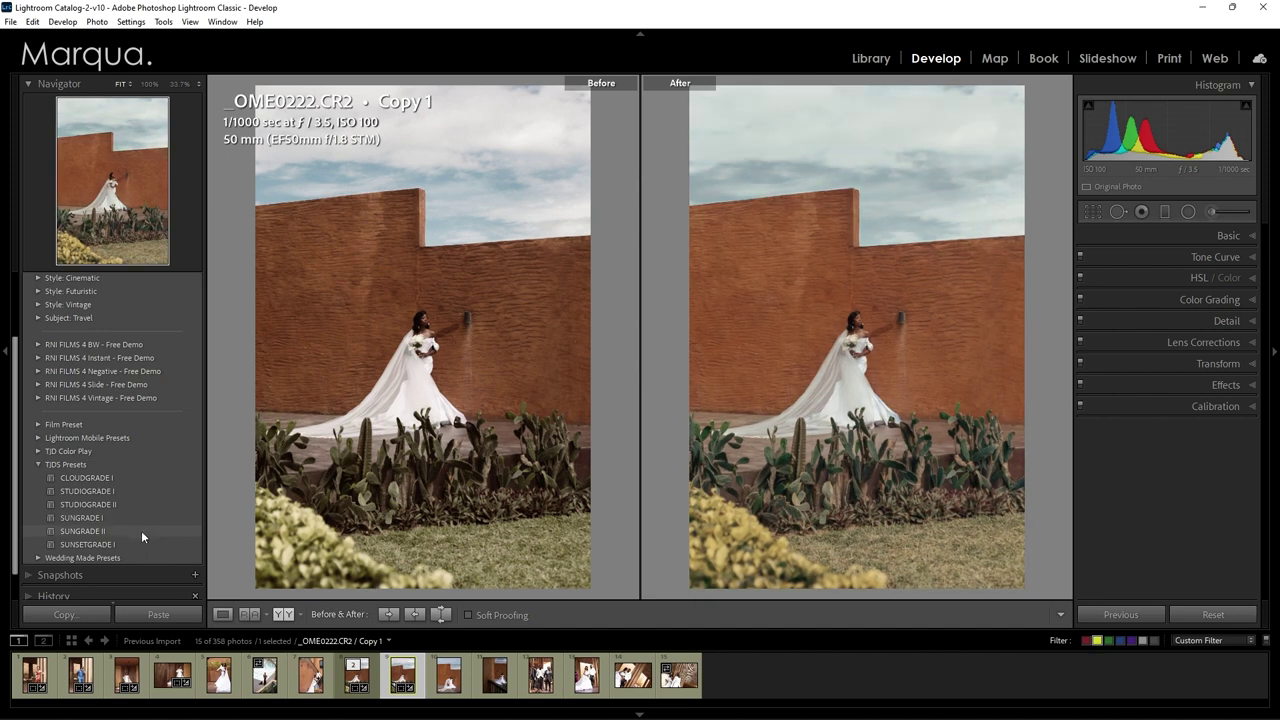
left_click(142, 517)
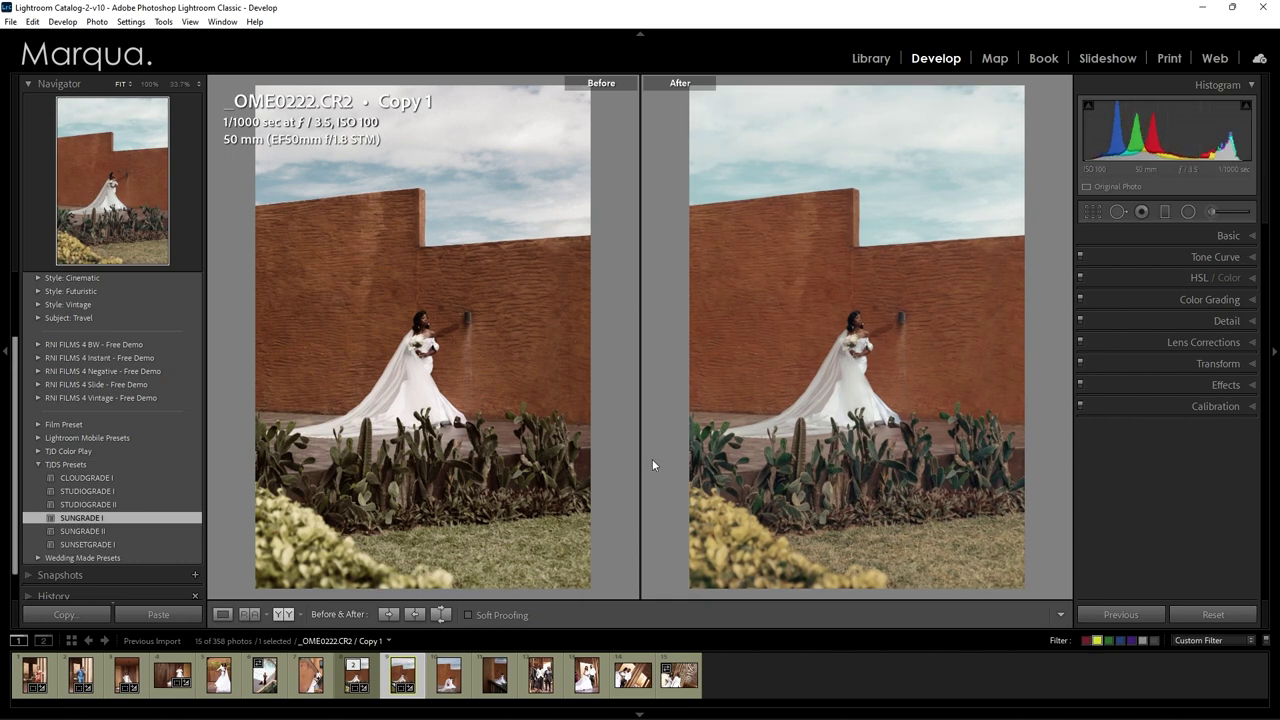
- Set the virtual copy's HSL green hue to -48
left_click(1140, 276)
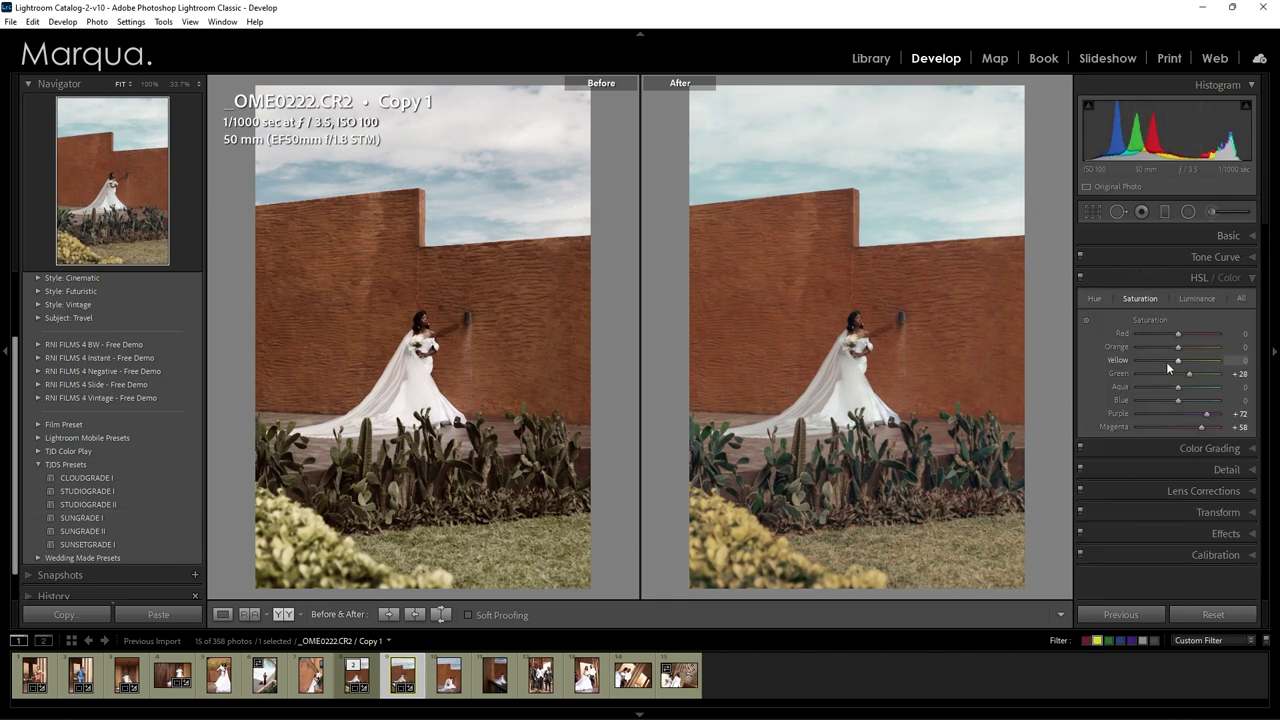
left_click(1095, 298)
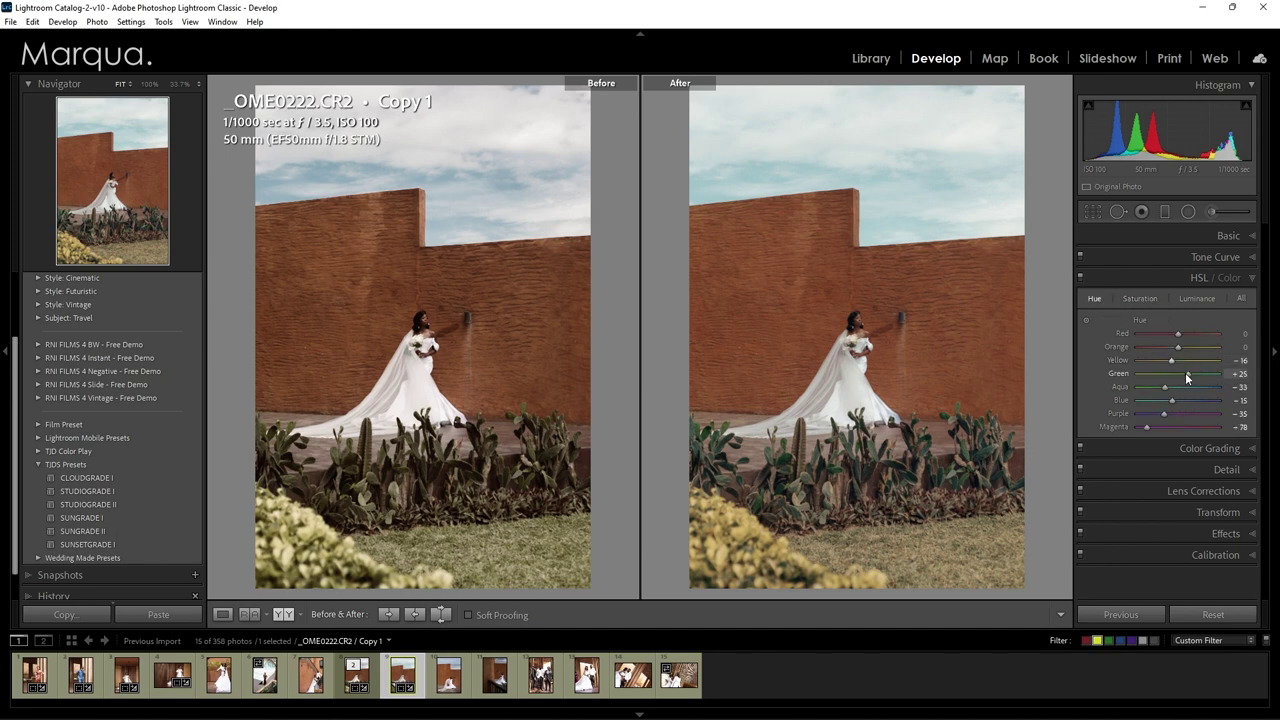
left_click_drag(1186, 374, 1167, 374)
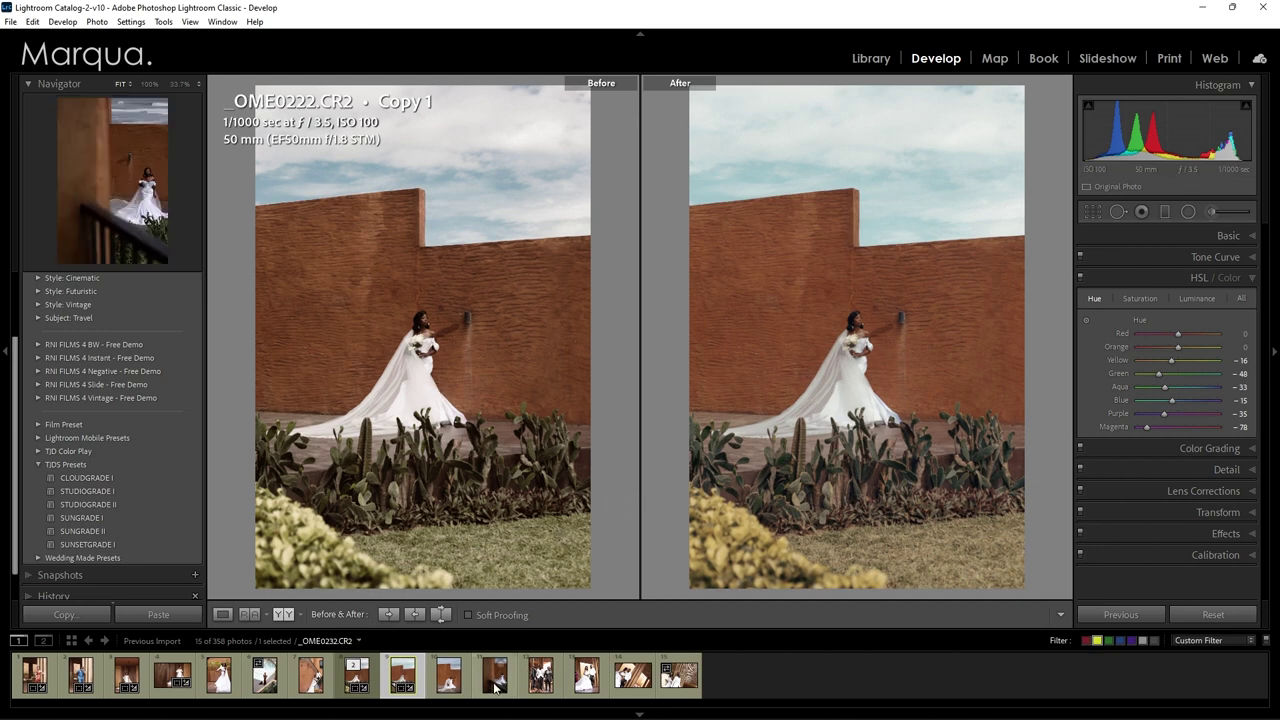
- Apply the SUNGRADE I preset to _OME0266.CR2, comparing it with SUNGRADE II, and raise the photo's exposure
left_click(633, 686)
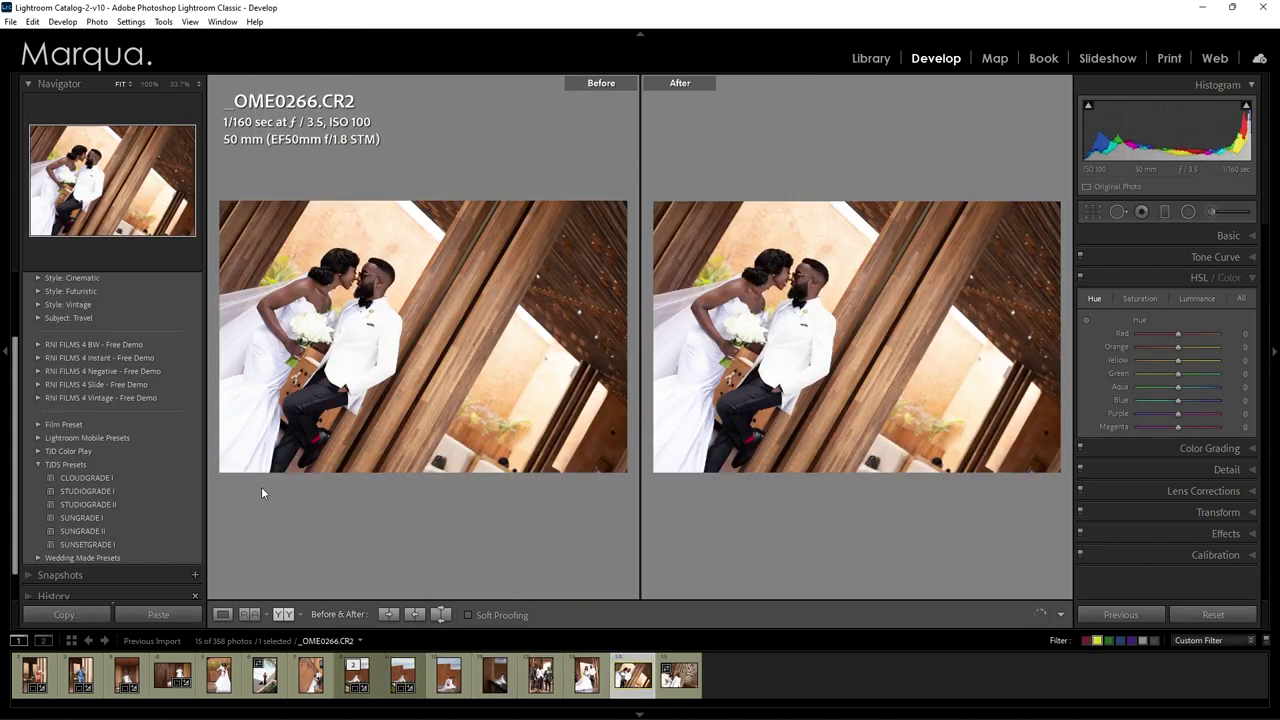
left_click(123, 519)
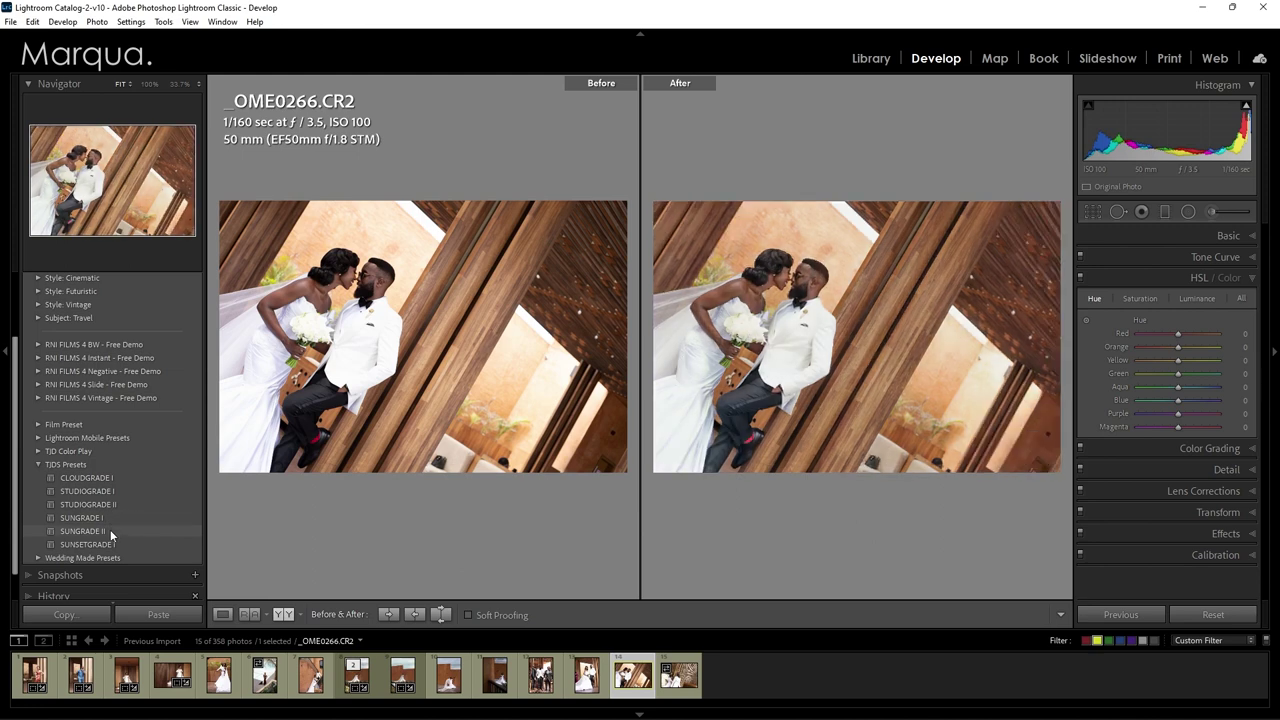
left_click(110, 530)
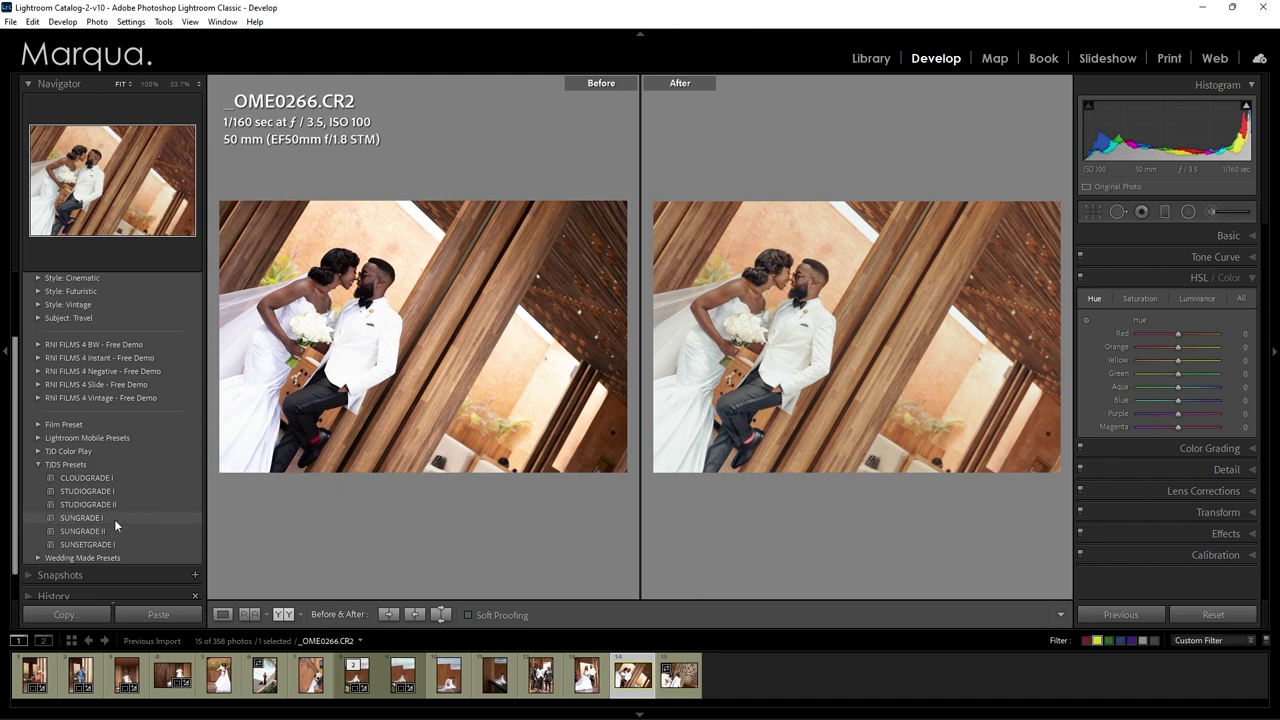
left_click(114, 519)
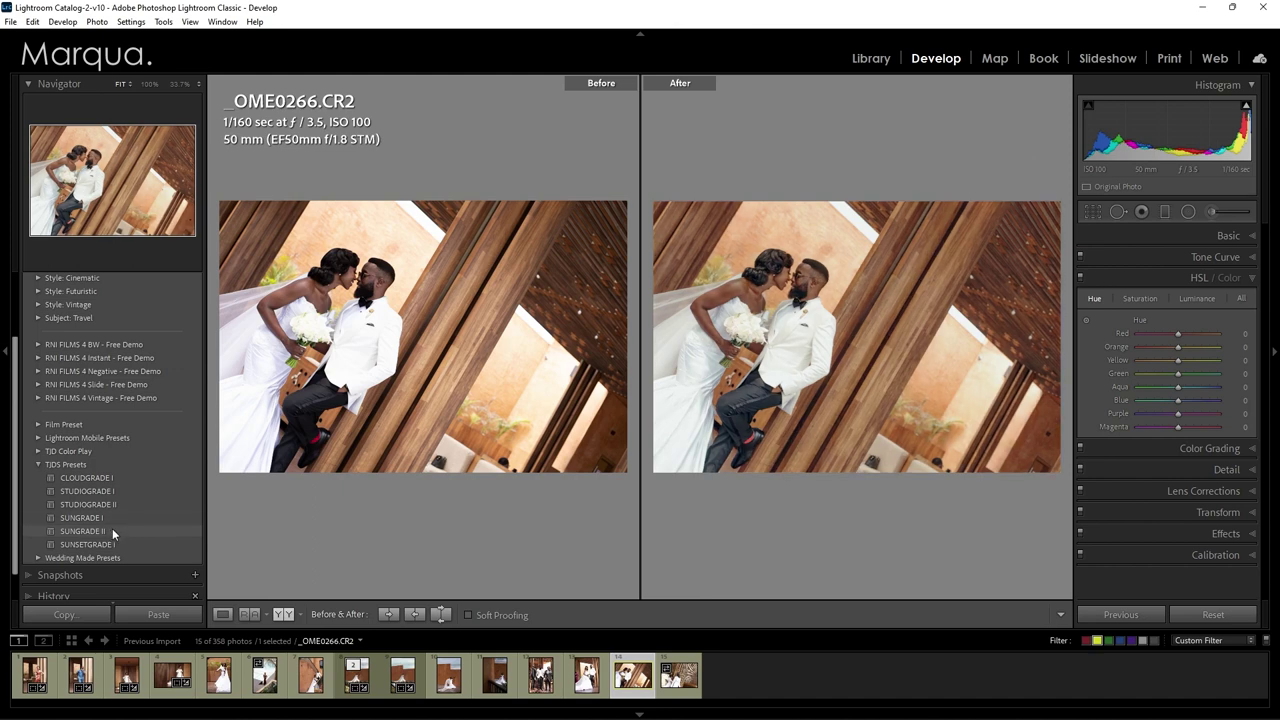
left_click(116, 518)
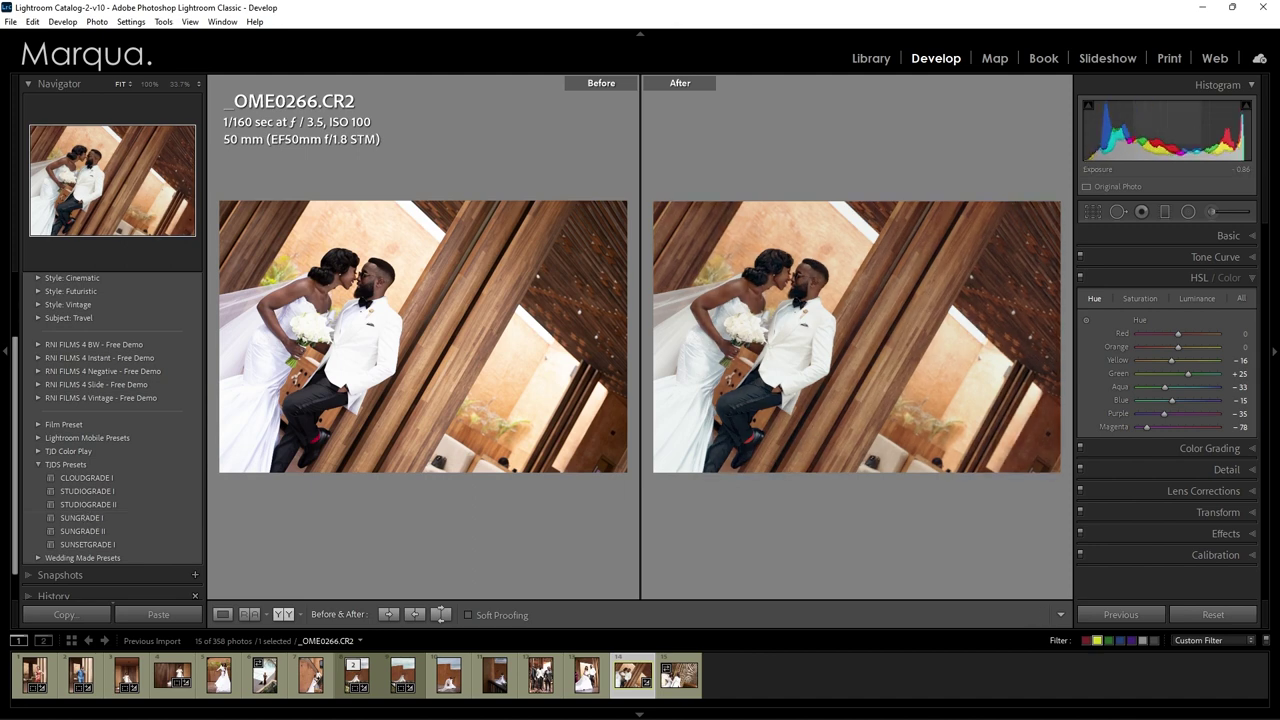
left_click_drag(1165, 135, 1186, 135)
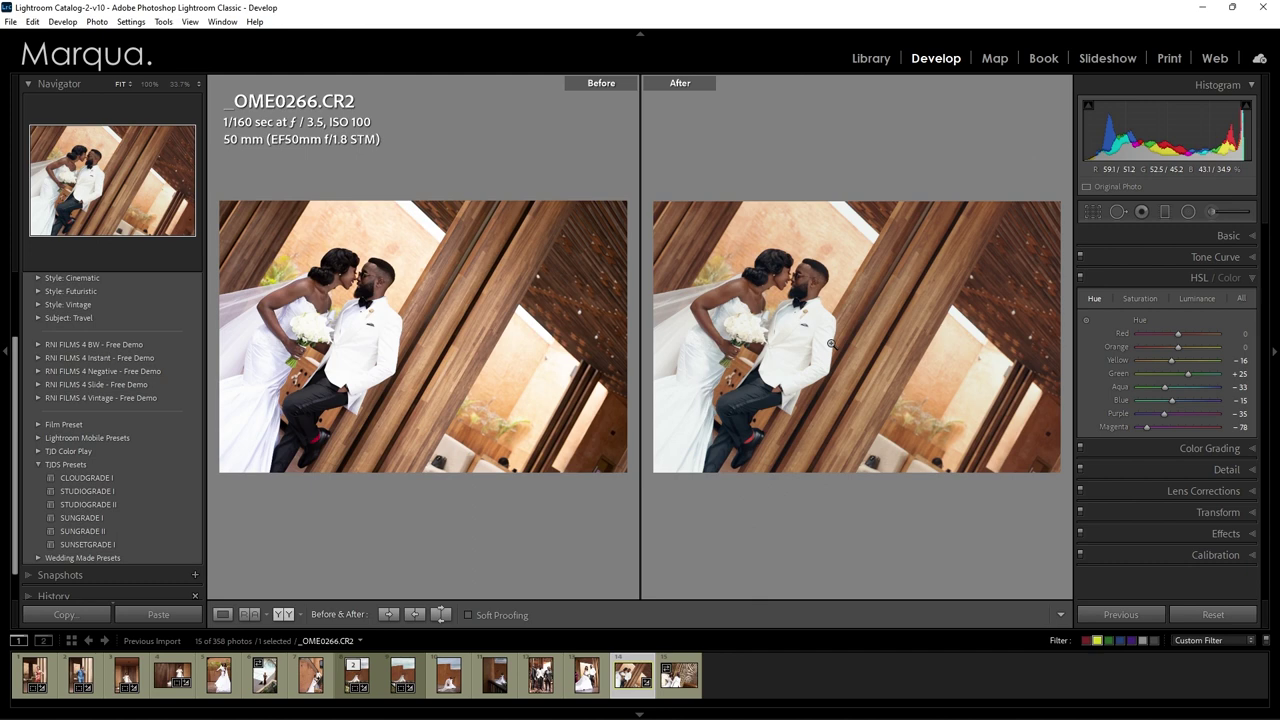
- Apply the CLOUDGRADE I preset to the groomsmen photo _OME0256.CR2 and adjust its exposure
left_click(540, 676)
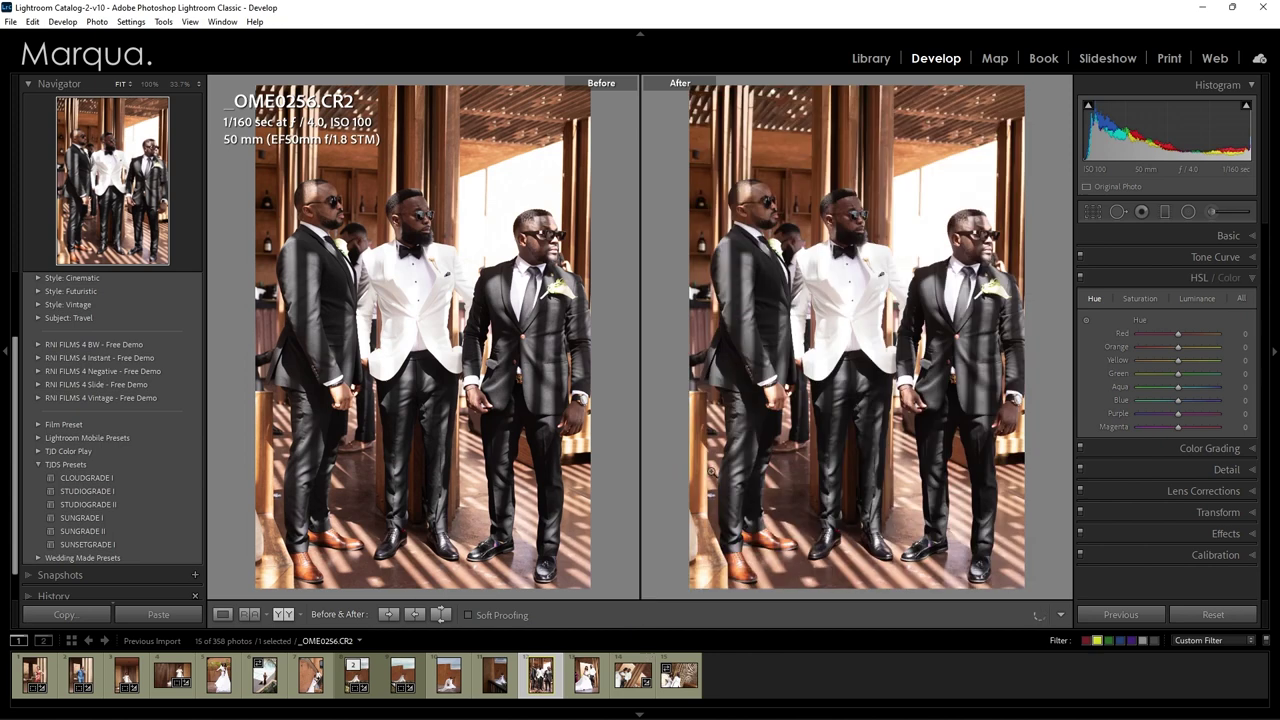
left_click(122, 477)
left_click(122, 477)
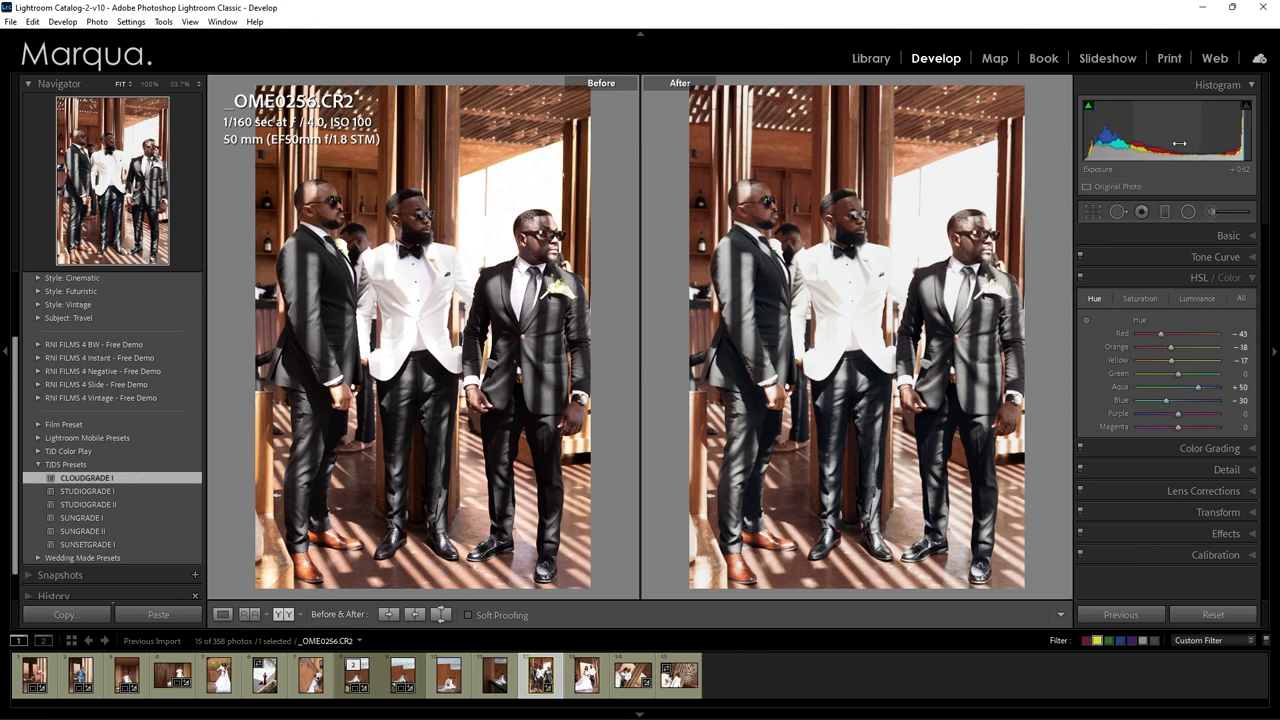
mouse_move(1176, 146)
left_mouse_down()
mouse_move(1195, 140)
mouse_move(1180, 140)
left_mouse_up()
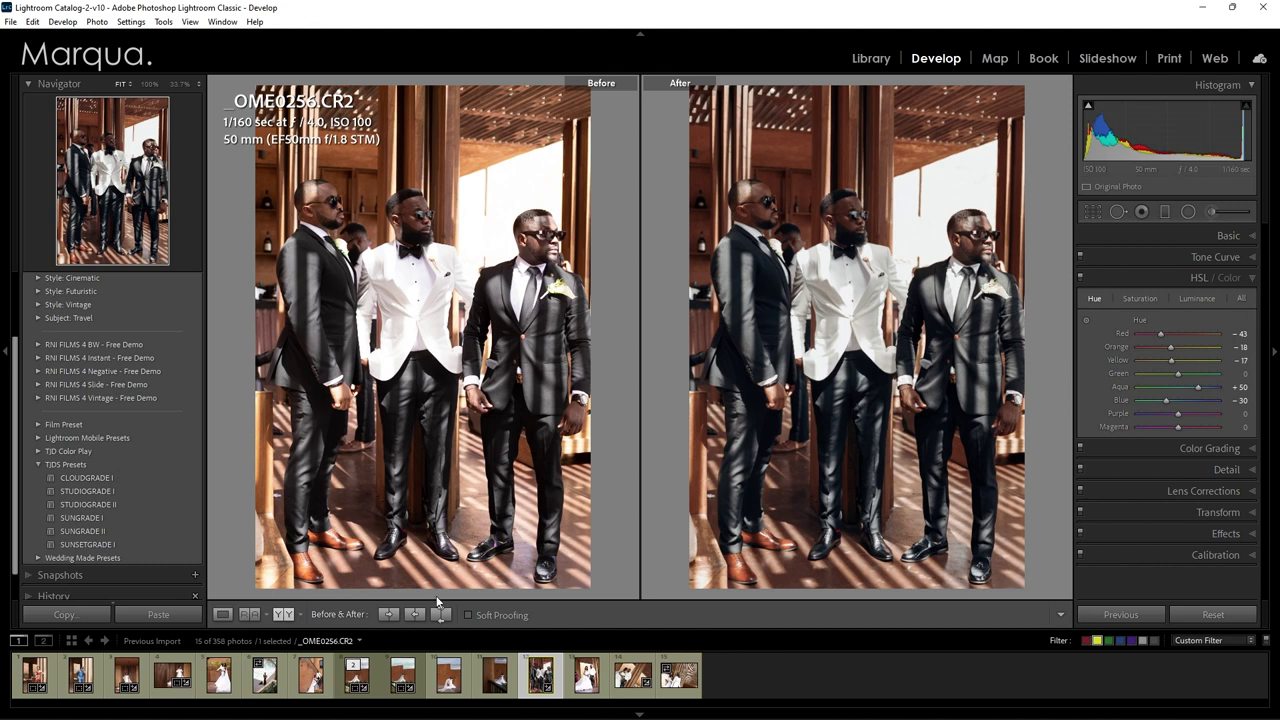
- Crop the staircase photo _OME0205.CR2 tighter from its lower-left corner at the original aspect ratio
left_click(310, 684)
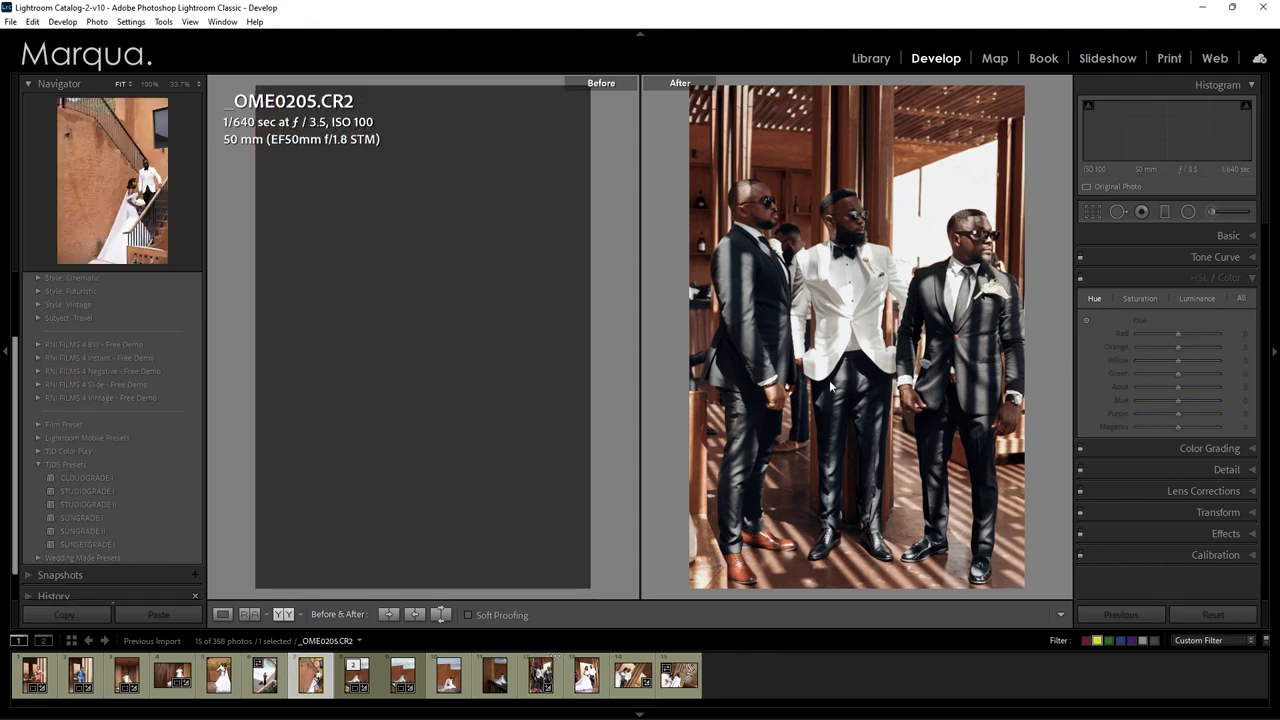
left_click(1092, 211)
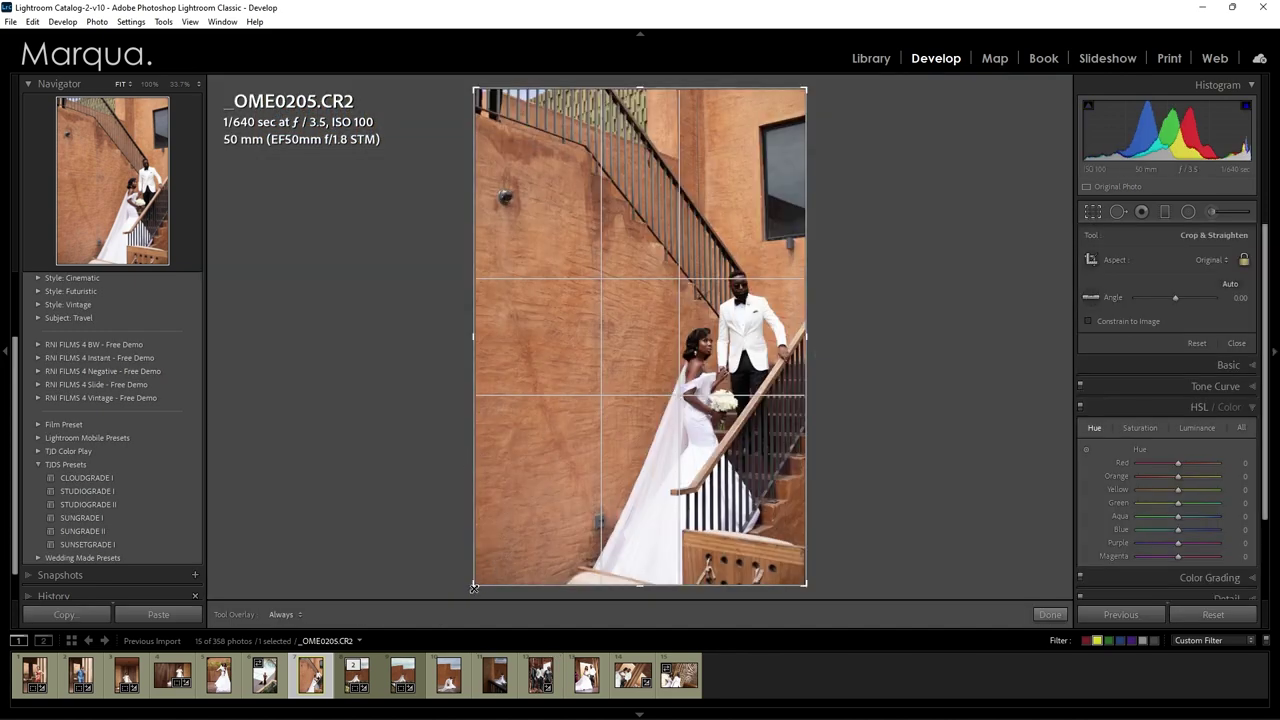
mouse_move(478, 586)
left_mouse_down()
mouse_move(500, 560)
mouse_move(492, 571)
left_mouse_up()
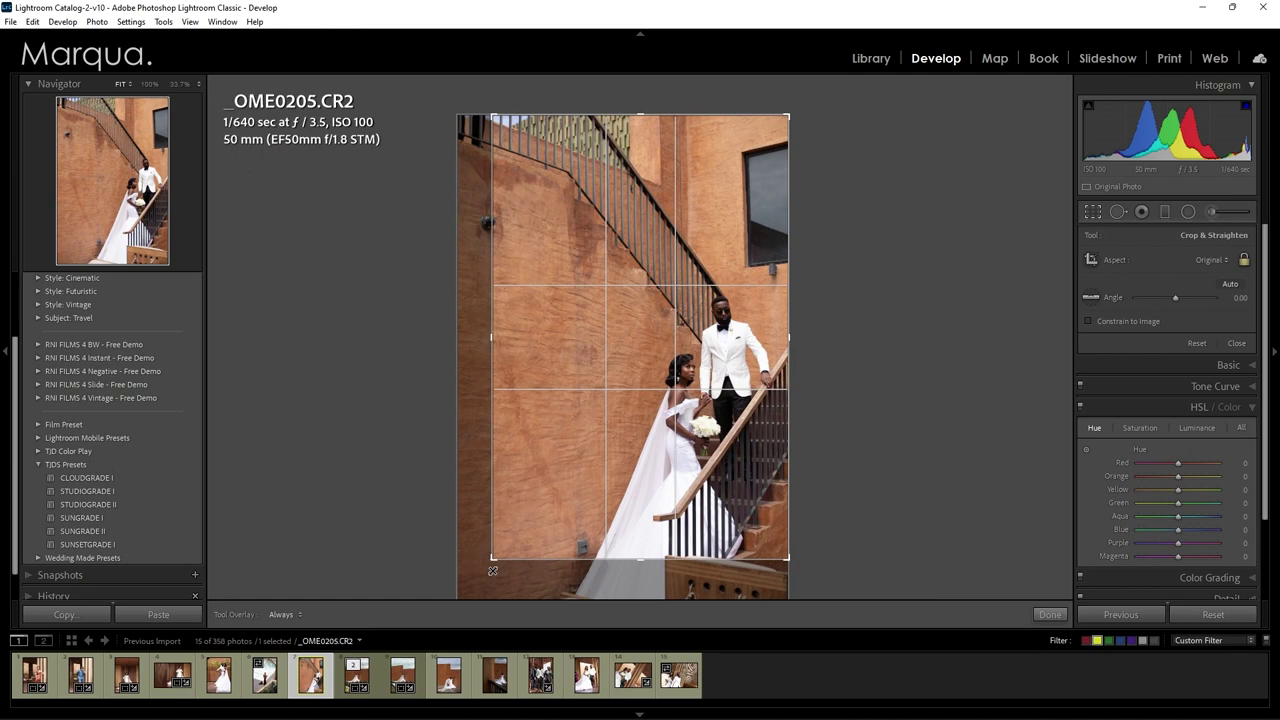
left_click(1049, 615)
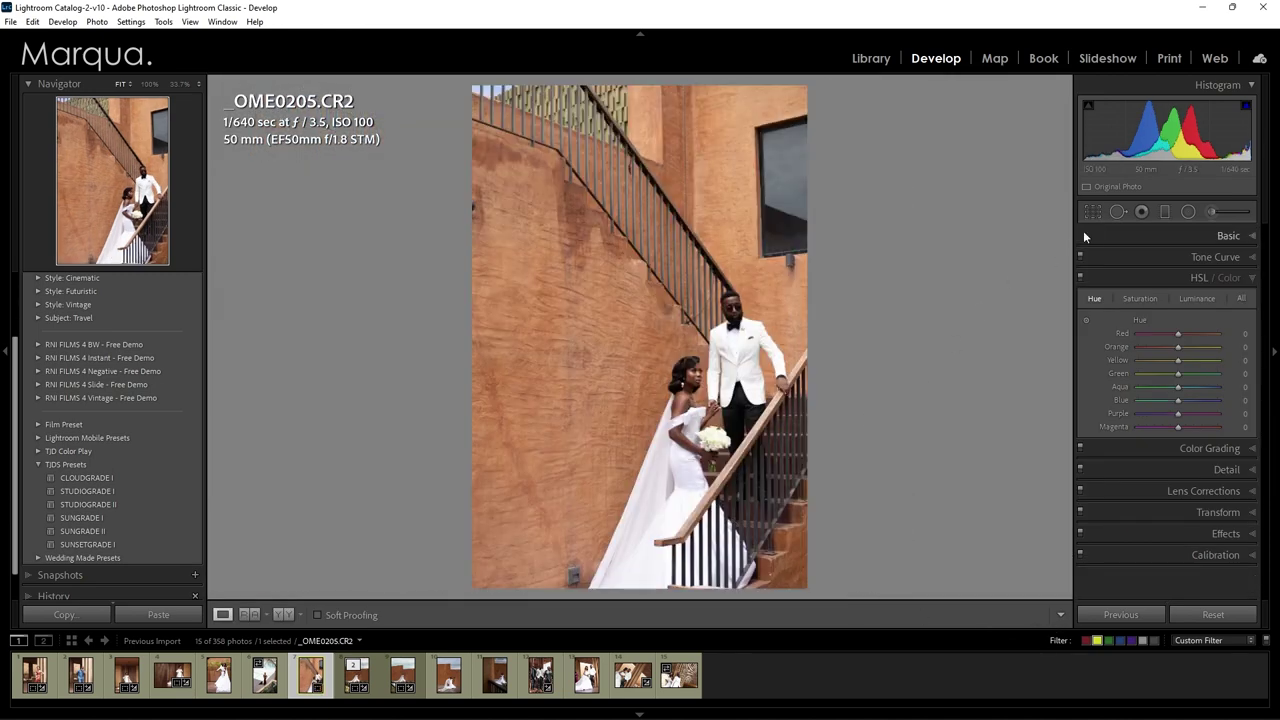
key("r")
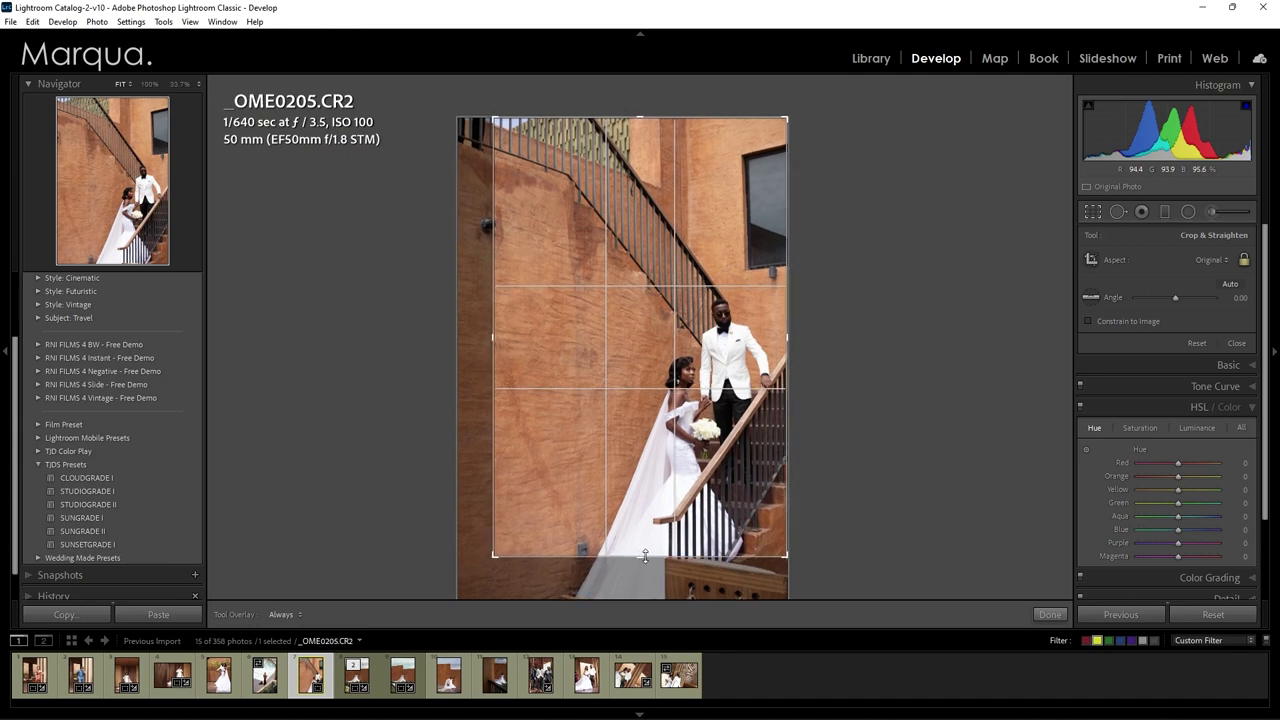
left_click(1052, 614)
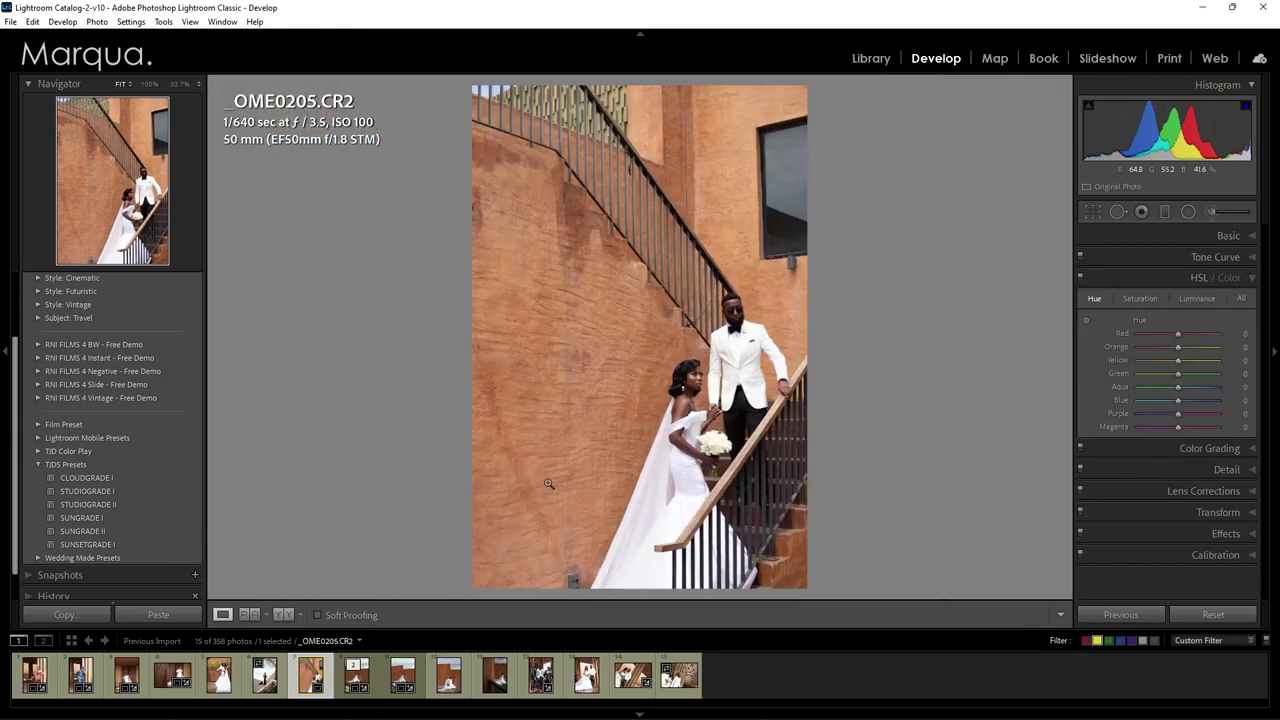
- Paste the copied develop settings onto _OME0205.CR2 and set its exposure to -0.32
key("ctrl+shift+v")
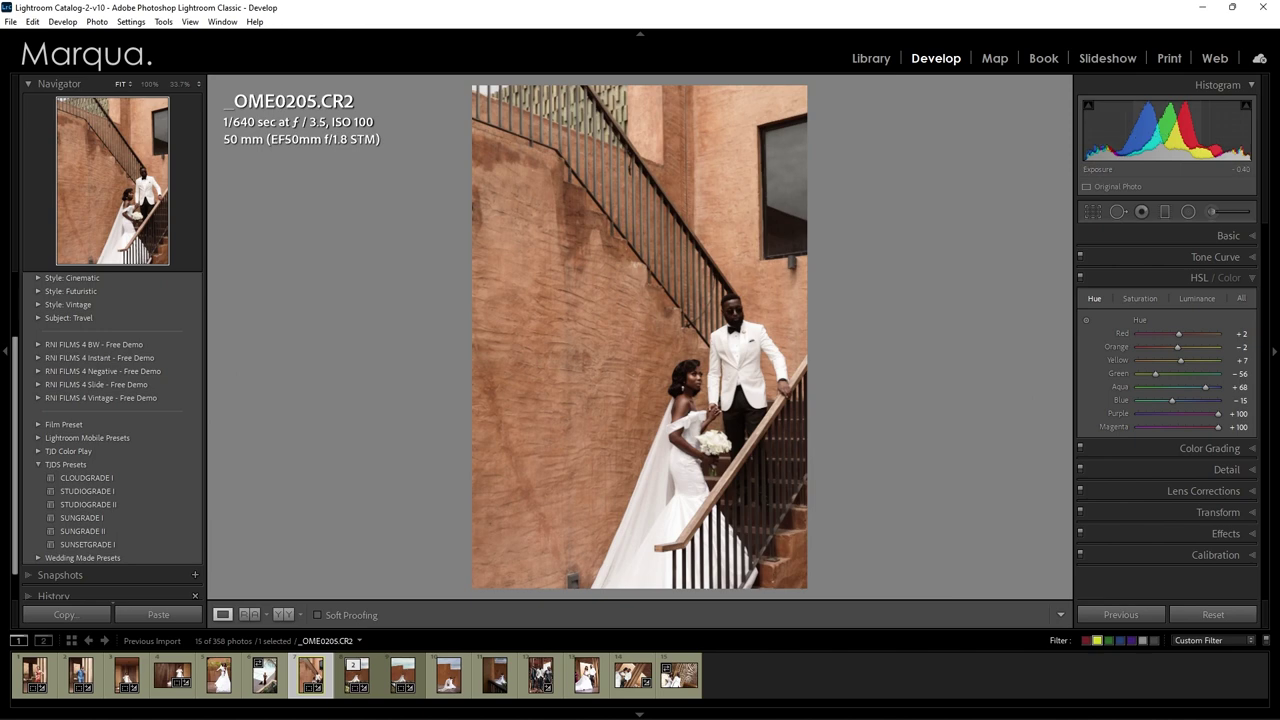
left_click_drag(1172, 125, 1170, 125)
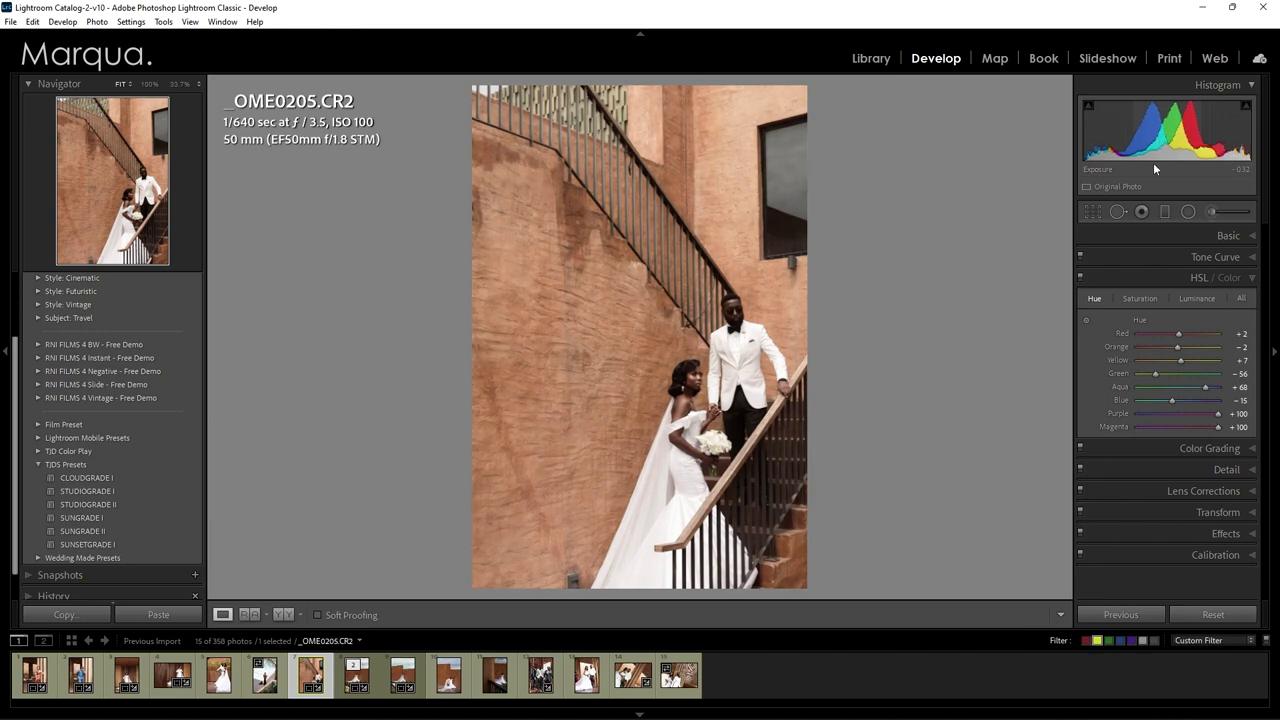
- Set the HSL orange luminance of _OME0205.CR2 to -18, checking the couple's skin tones up close
left_click(1140, 298)
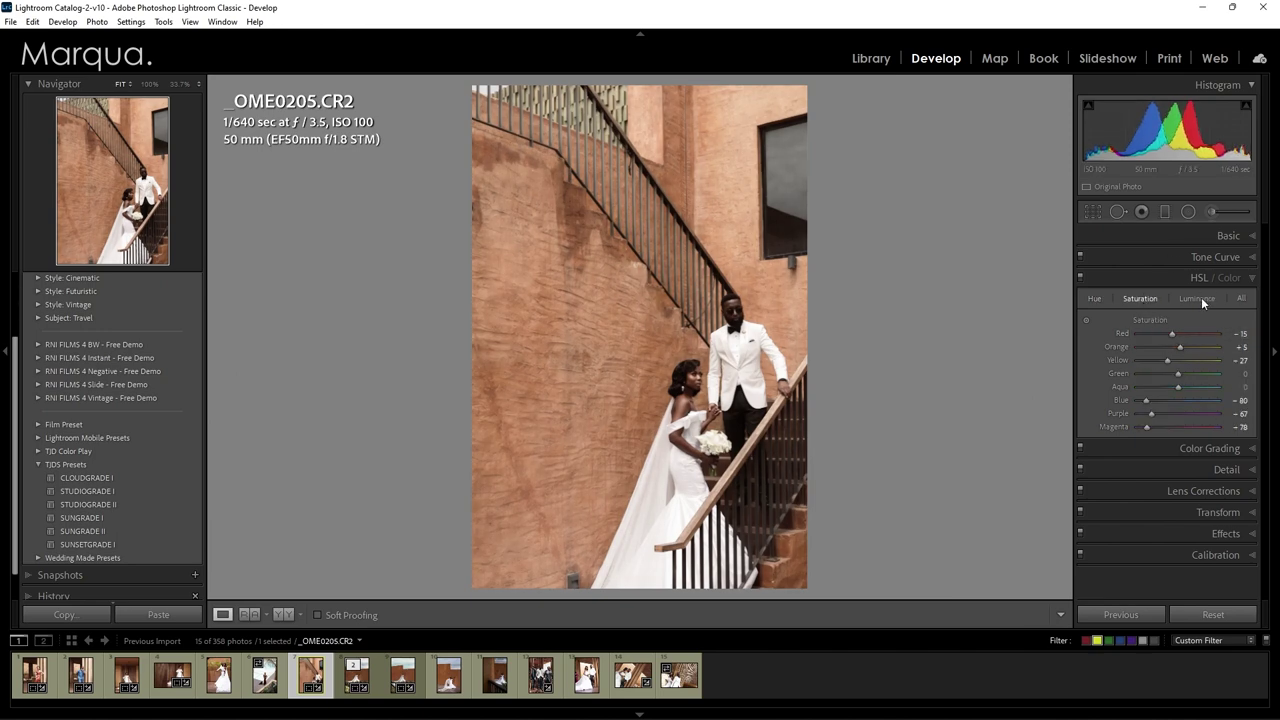
left_click(1198, 298)
left_click_drag(1184, 351, 1180, 351)
left_click(832, 396)
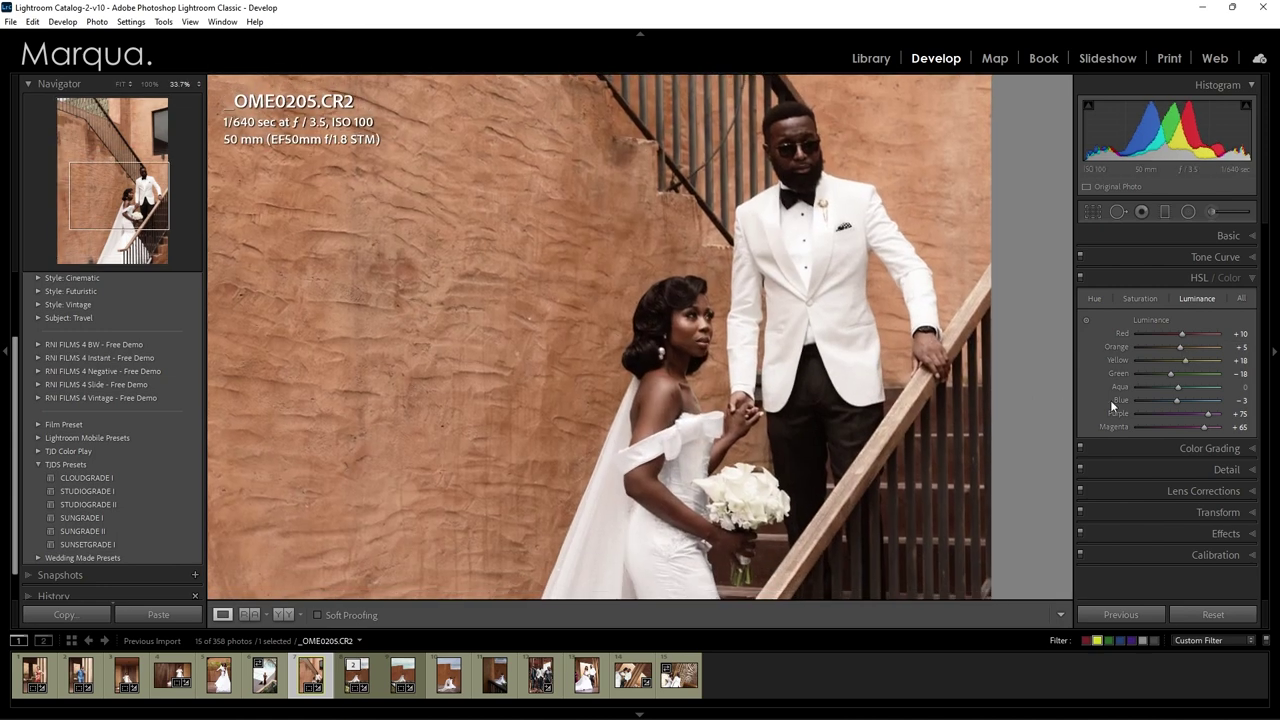
left_click_drag(1175, 348, 1170, 348)
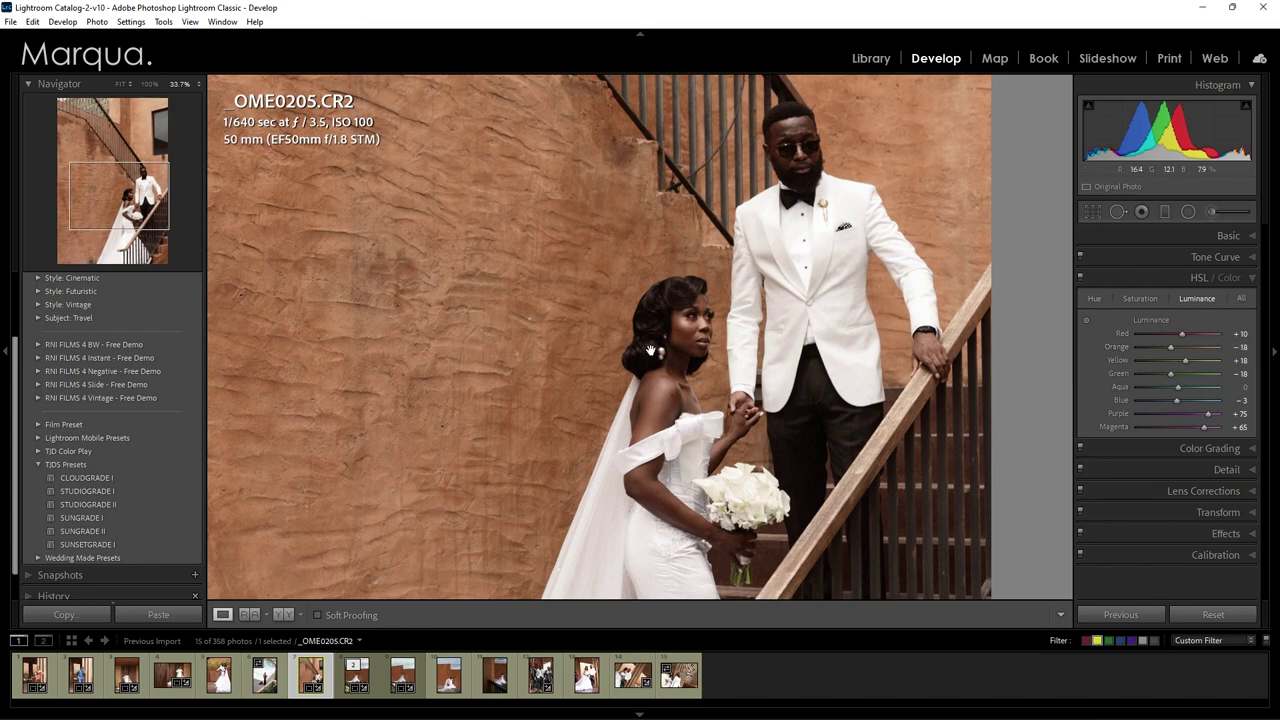
left_click(811, 442)
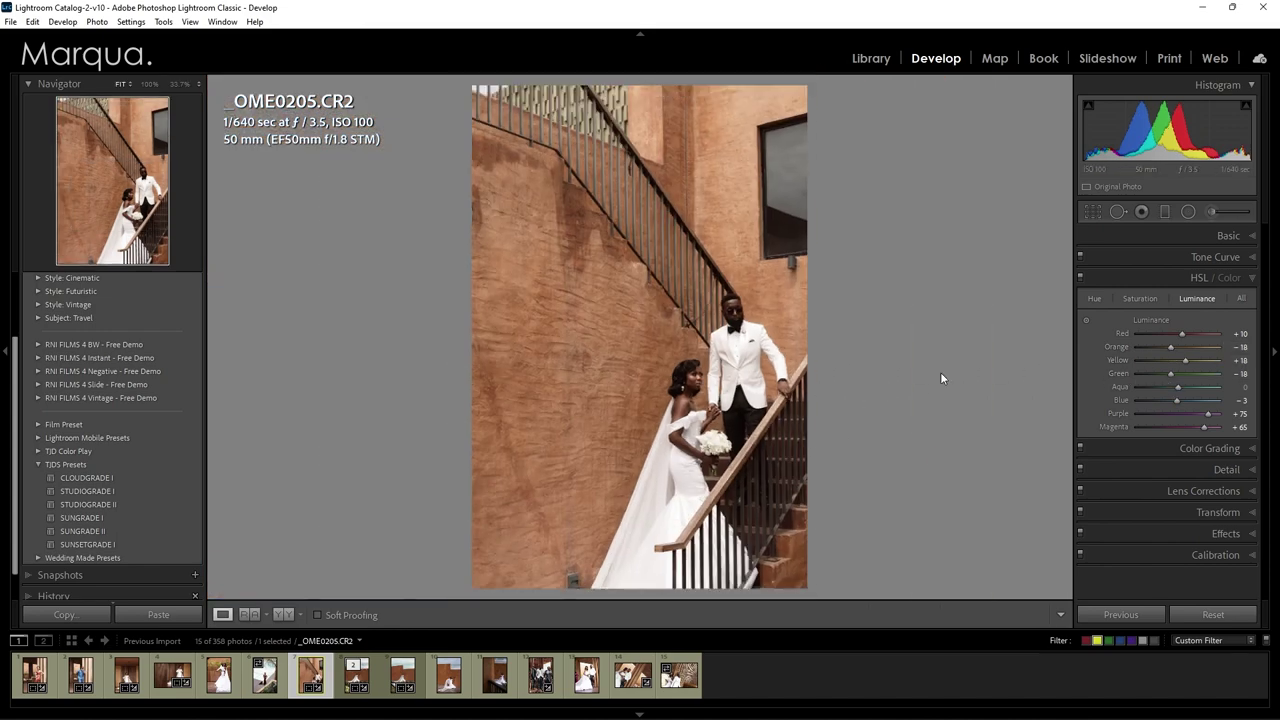
- Set the vibrance of _OME0205.CR2 to +10
left_click(1161, 236)
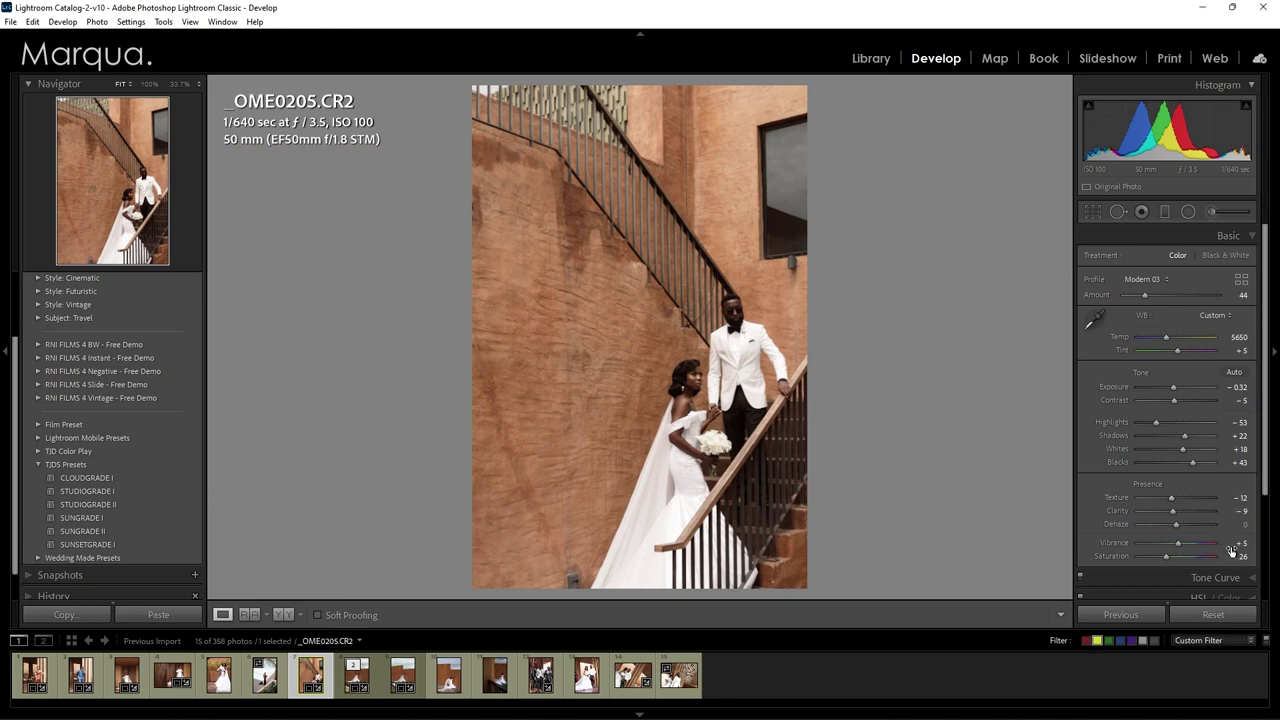
left_click(1238, 543)
type("10")
key("Return")
- Create a virtual copy of _OME0205.CR2 and show it in a before-and-after comparison
key("ctrl+apostrophe")
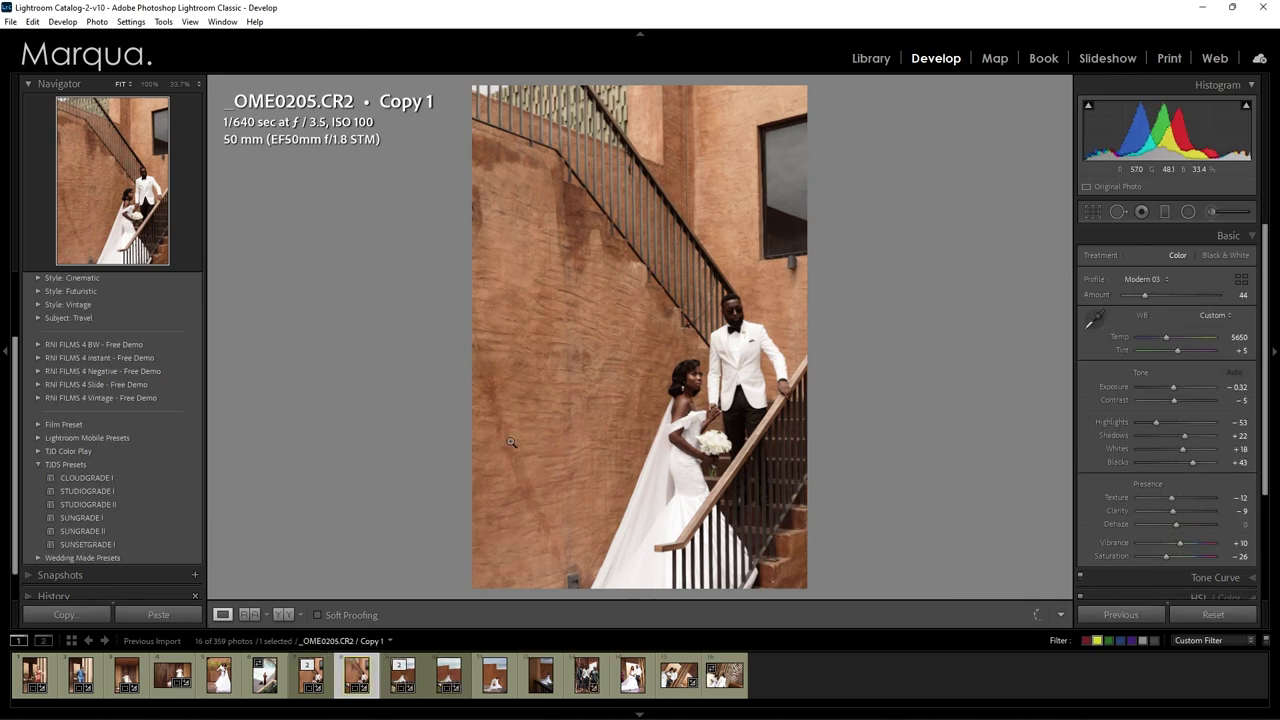
key("shift+alt+y")
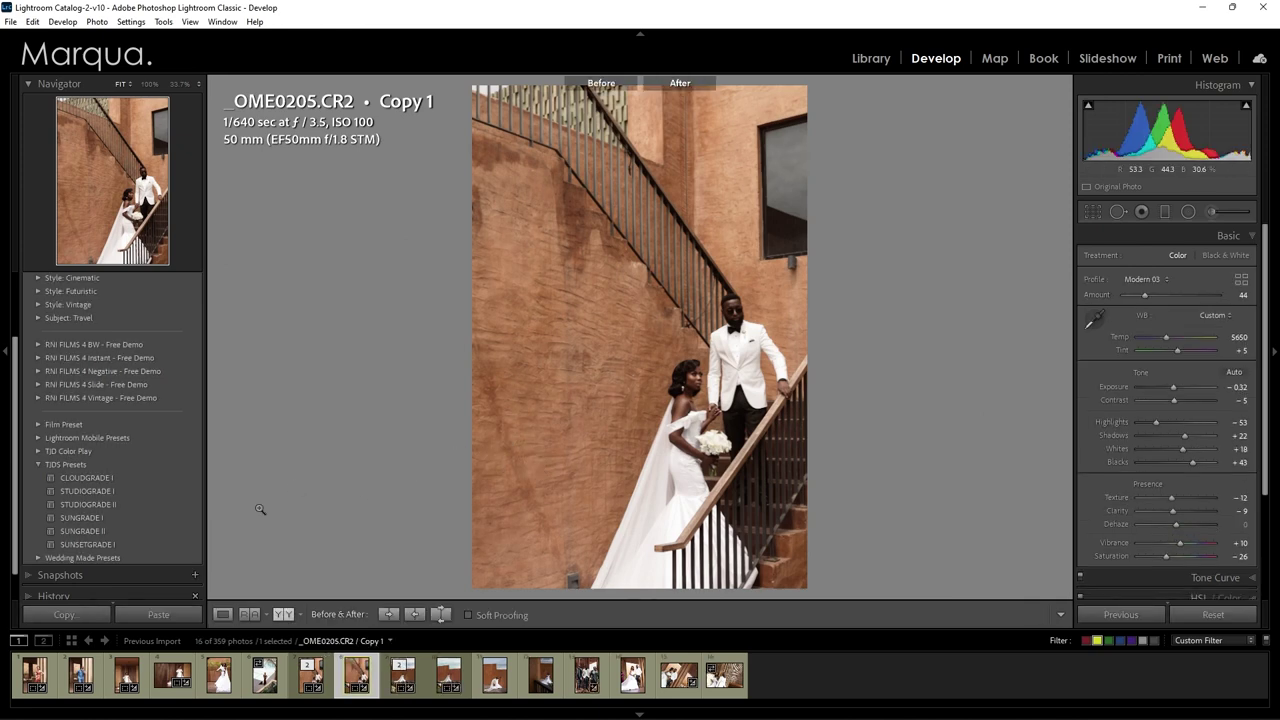